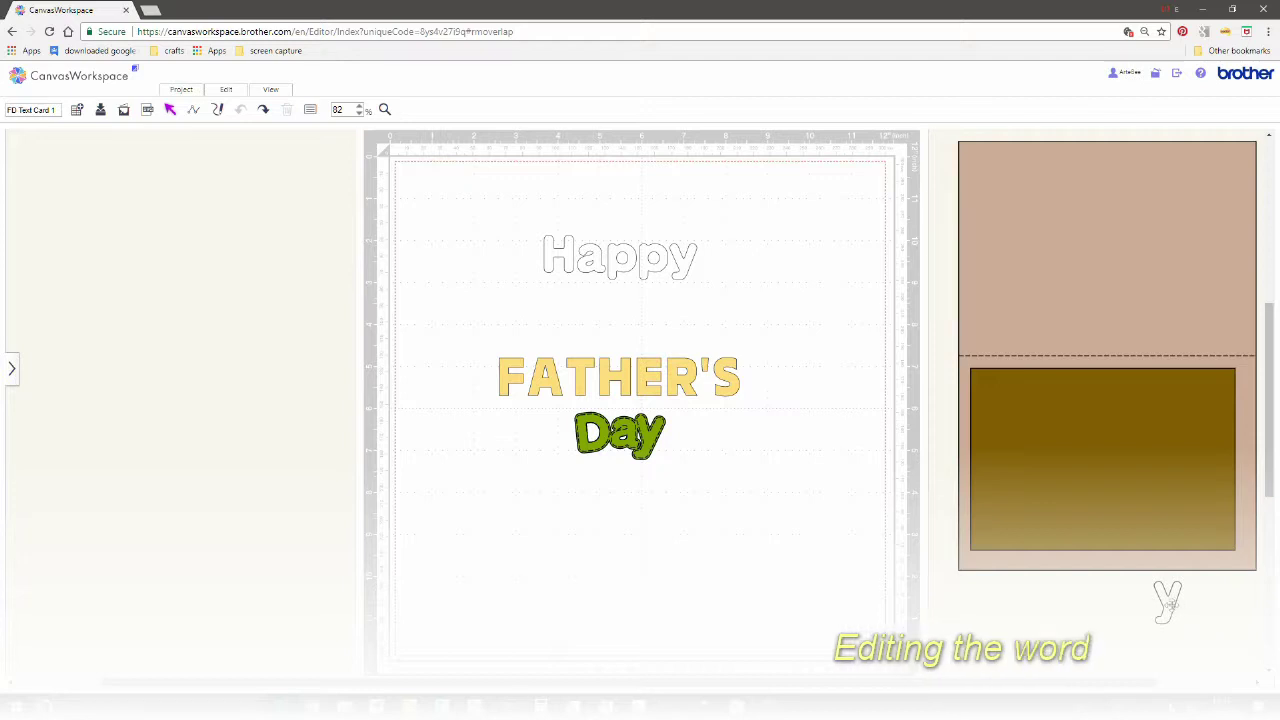
# - Place the loose letter y beside the word "Happy" and divide the word into separate letters
pyautogui.moveTo(1160, 600); pyautogui.dragTo(735, 268)
pyautogui.click(786, 323)
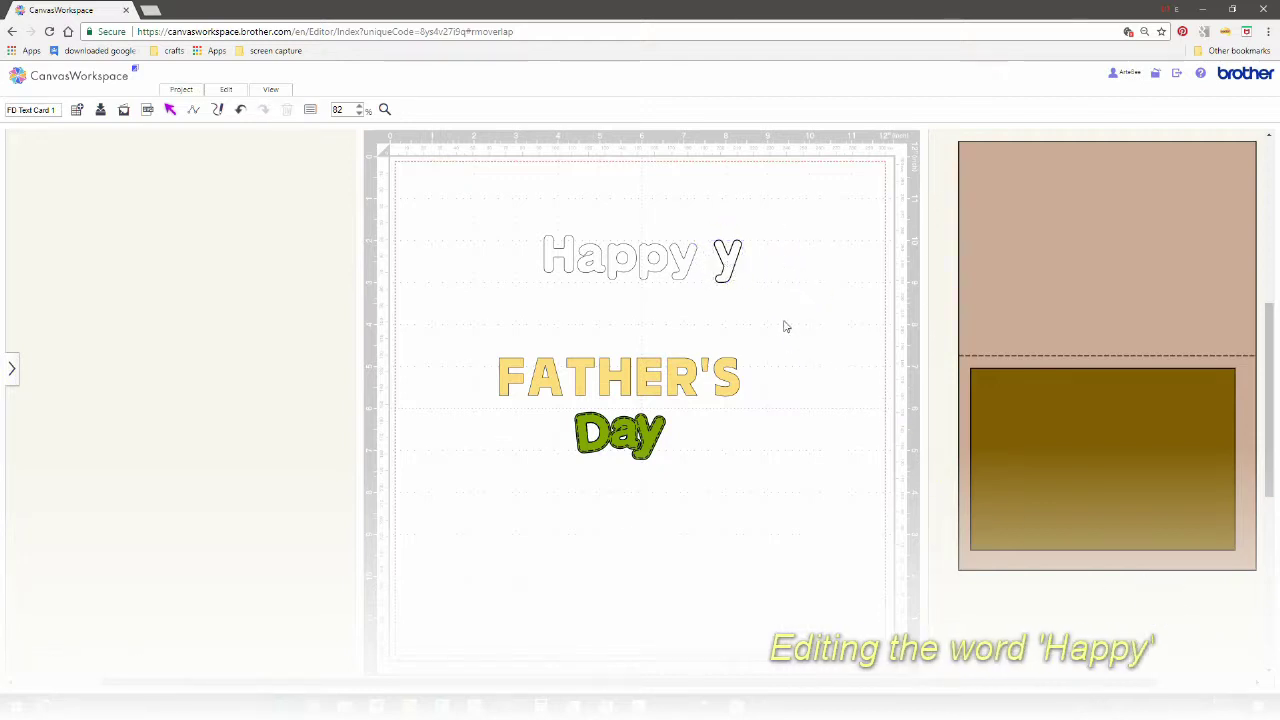
pyautogui.click(680, 256)
pyautogui.moveTo(627, 268)
pyautogui.mouseDown()
pyautogui.moveTo(561, 268)
pyautogui.moveTo(629, 269)
pyautogui.mouseUp()
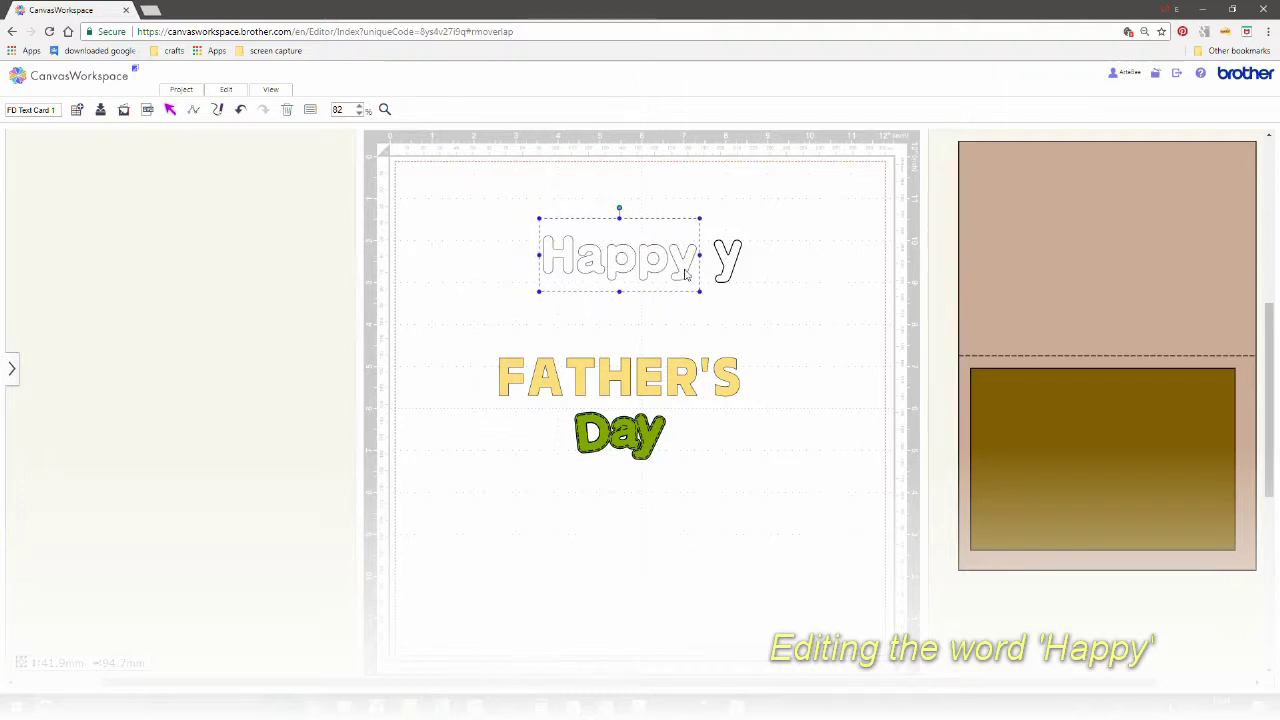
pyautogui.rightClick(686, 270)
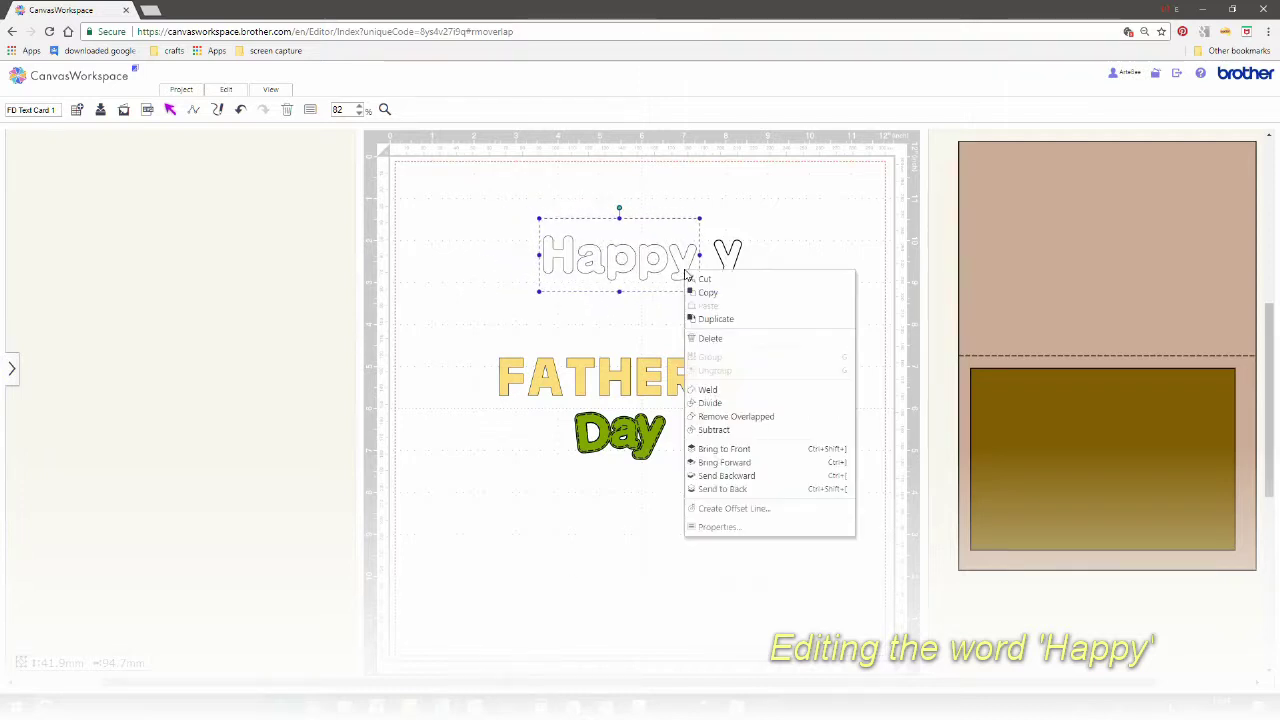
pyautogui.click(711, 404)
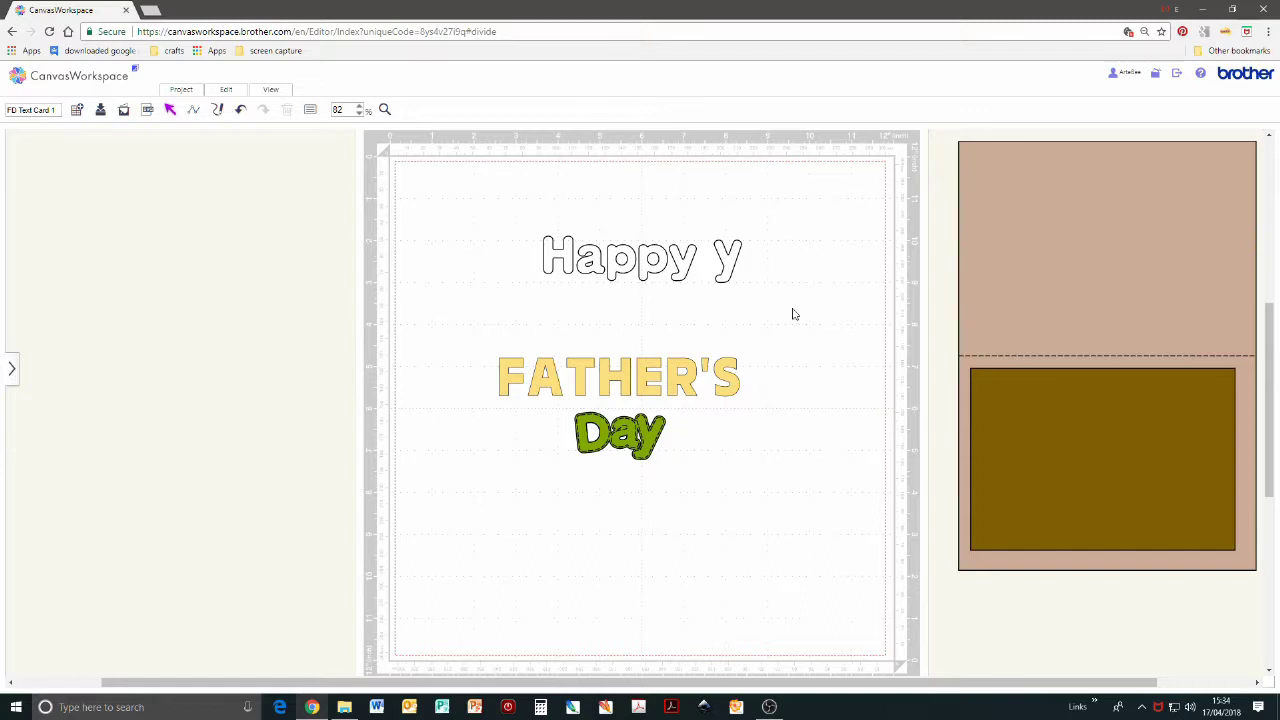
# - Delete the original y and the second p from the divided word "Happy"
pyautogui.click(682, 258)
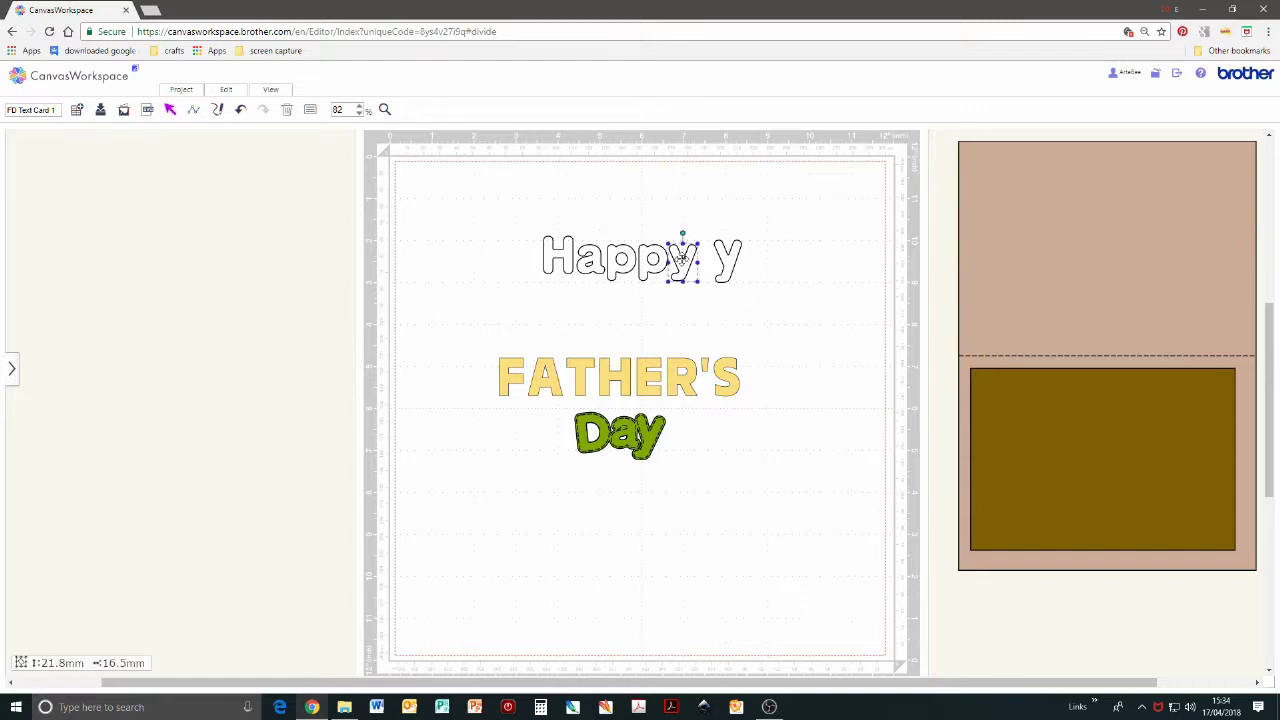
pyautogui.press('Delete')
pyautogui.click(653, 264)
pyautogui.press('Delete')
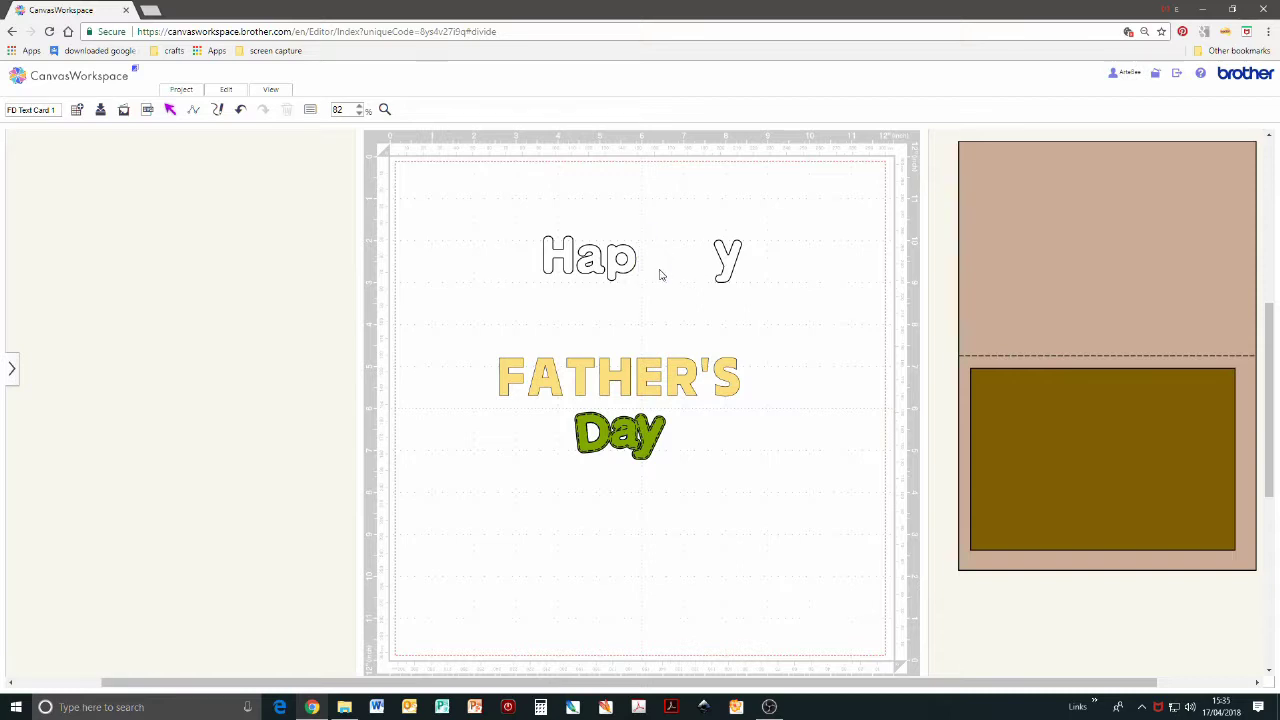
# - Move the replacement y slightly lower and closer to the letters "Hap"
pyautogui.click(384, 109)
pyautogui.moveTo(511, 213); pyautogui.dragTo(778, 315)
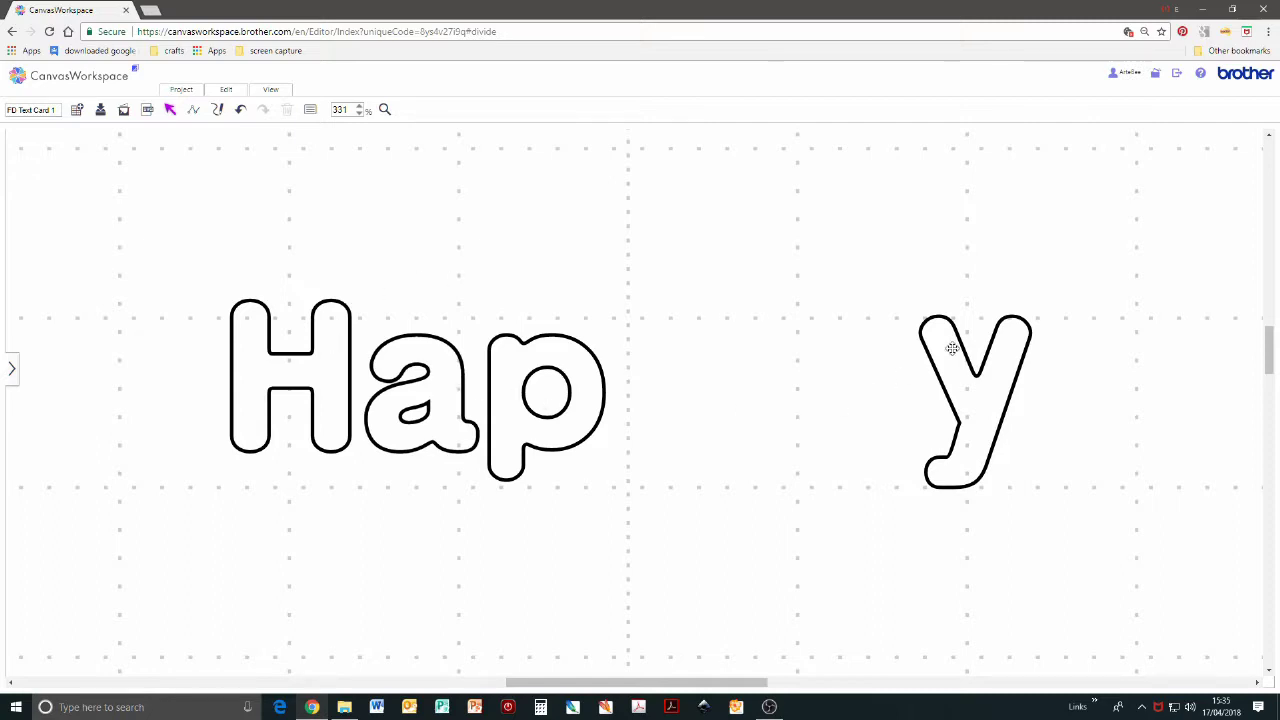
pyautogui.moveTo(952, 348); pyautogui.dragTo(852, 376)
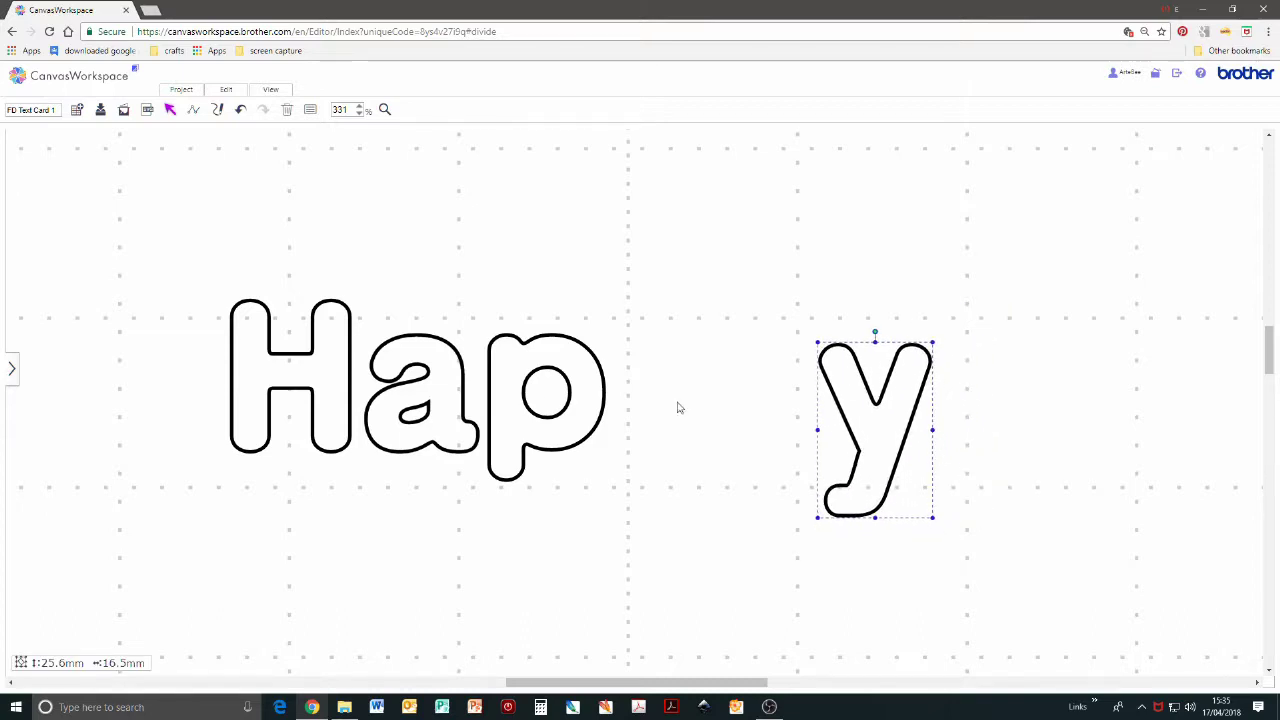
# - Stretch the letter H upward to a height of about 27 mm, keeping its width
pyautogui.click(320, 328)
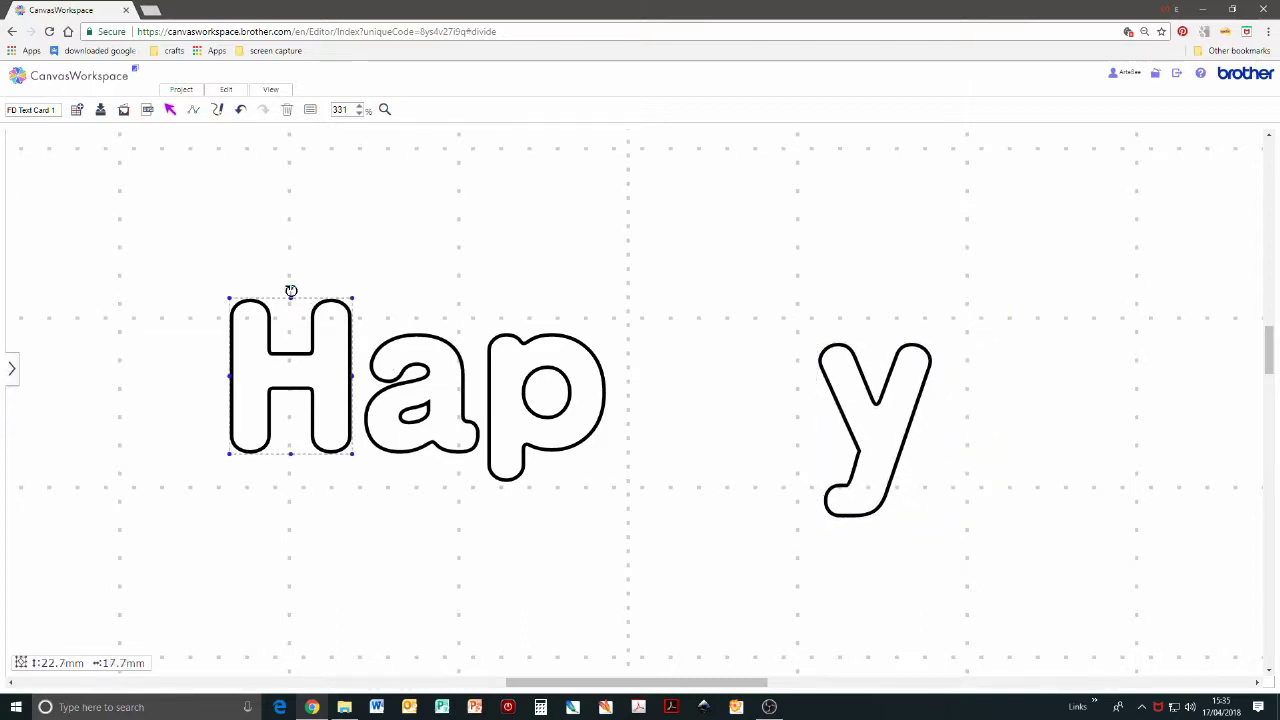
pyautogui.moveTo(291, 297); pyautogui.dragTo(296, 270)
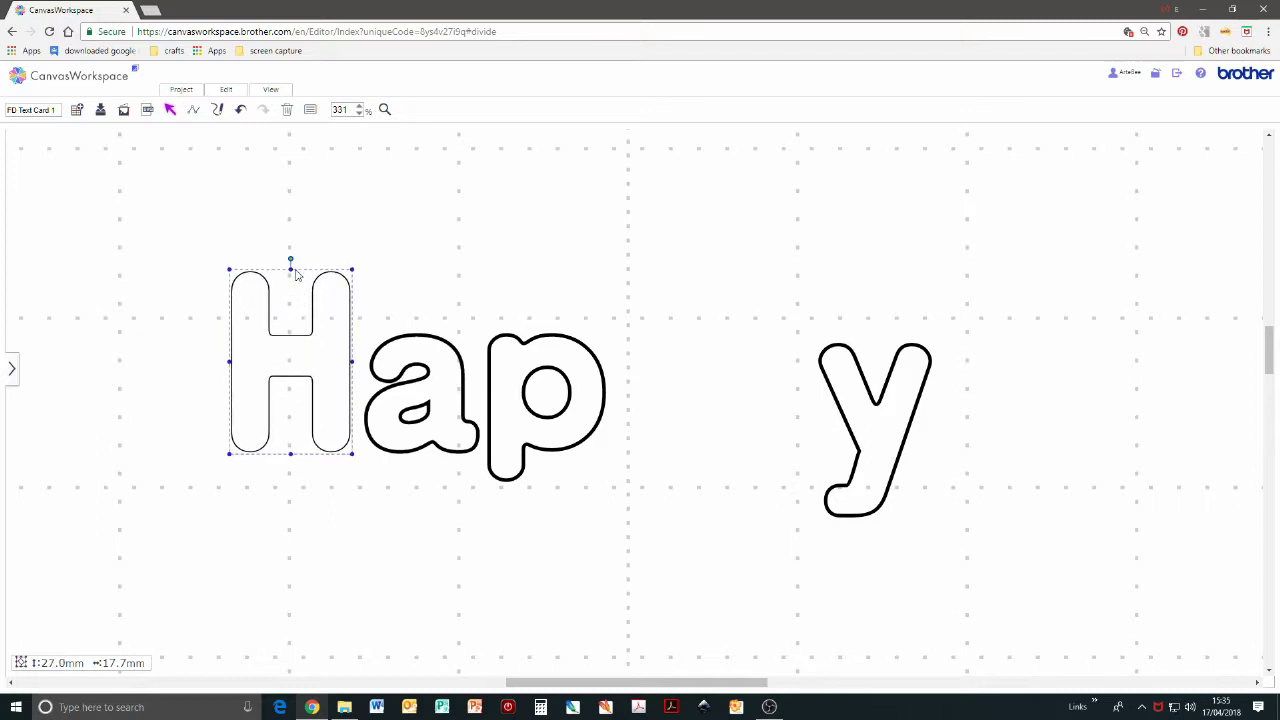
pyautogui.moveTo(296, 274); pyautogui.dragTo(295, 267)
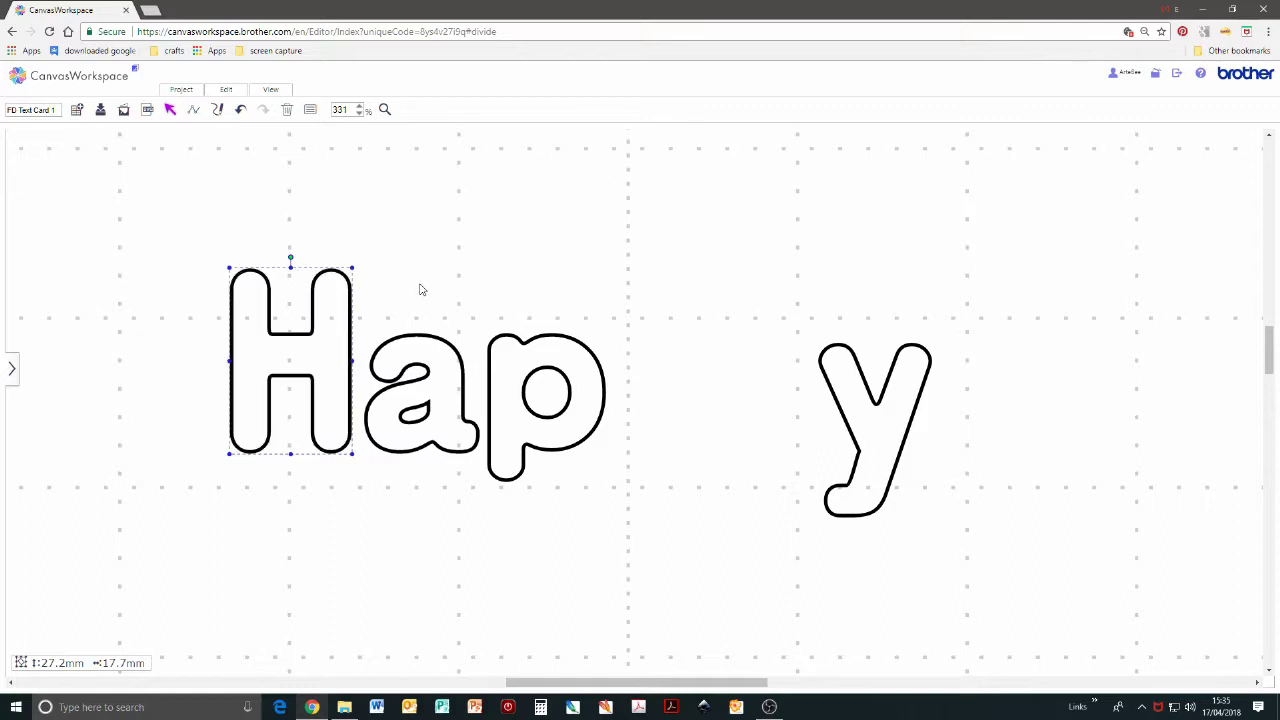
# - Lengthen the stem of the p by moving its lower end nodes straight down, making the letter about 26 mm tall
pyautogui.click(497, 386)
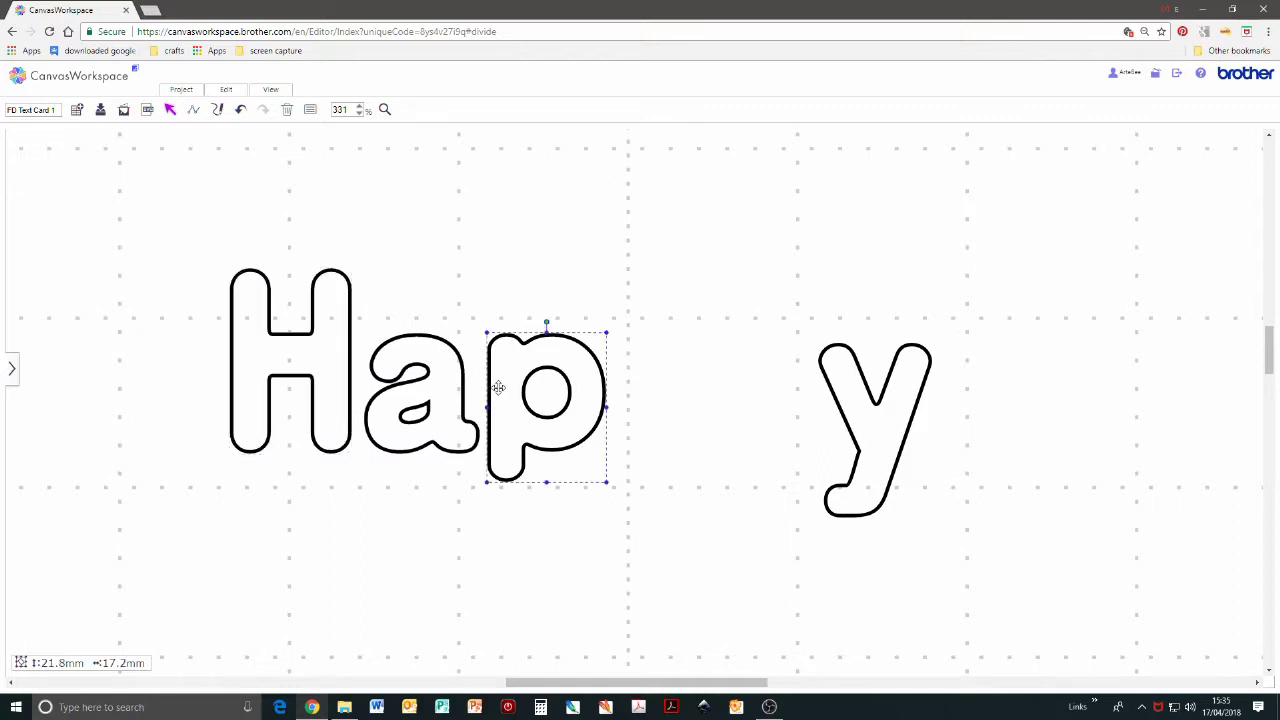
pyautogui.doubleClick(512, 438)
pyautogui.moveTo(476, 459); pyautogui.dragTo(505, 513)
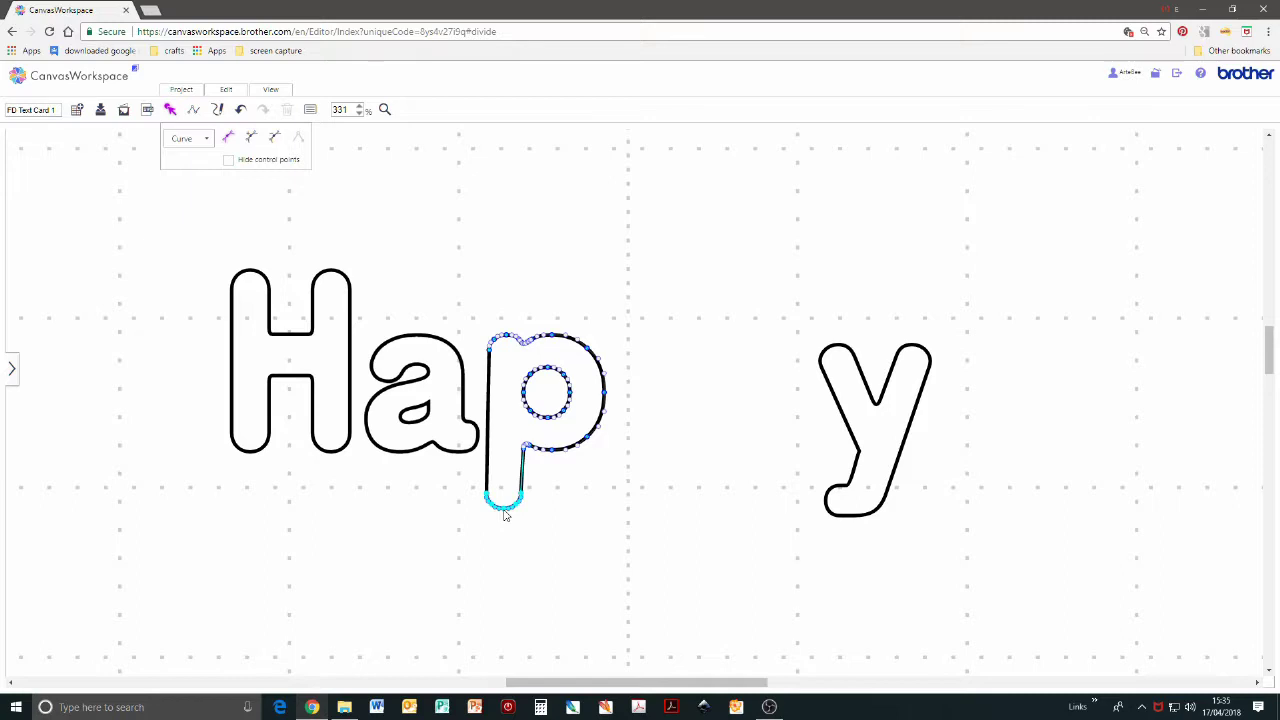
pyautogui.moveTo(505, 514); pyautogui.dragTo(507, 516)
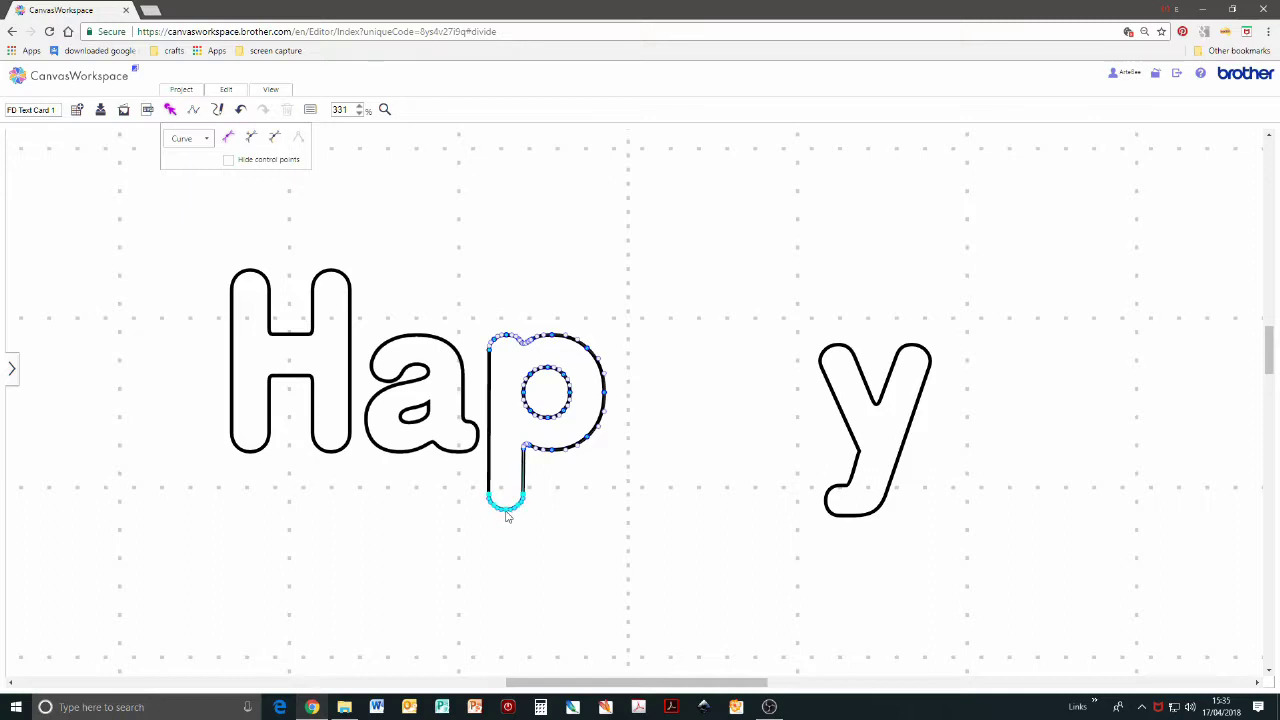
pyautogui.click(643, 414)
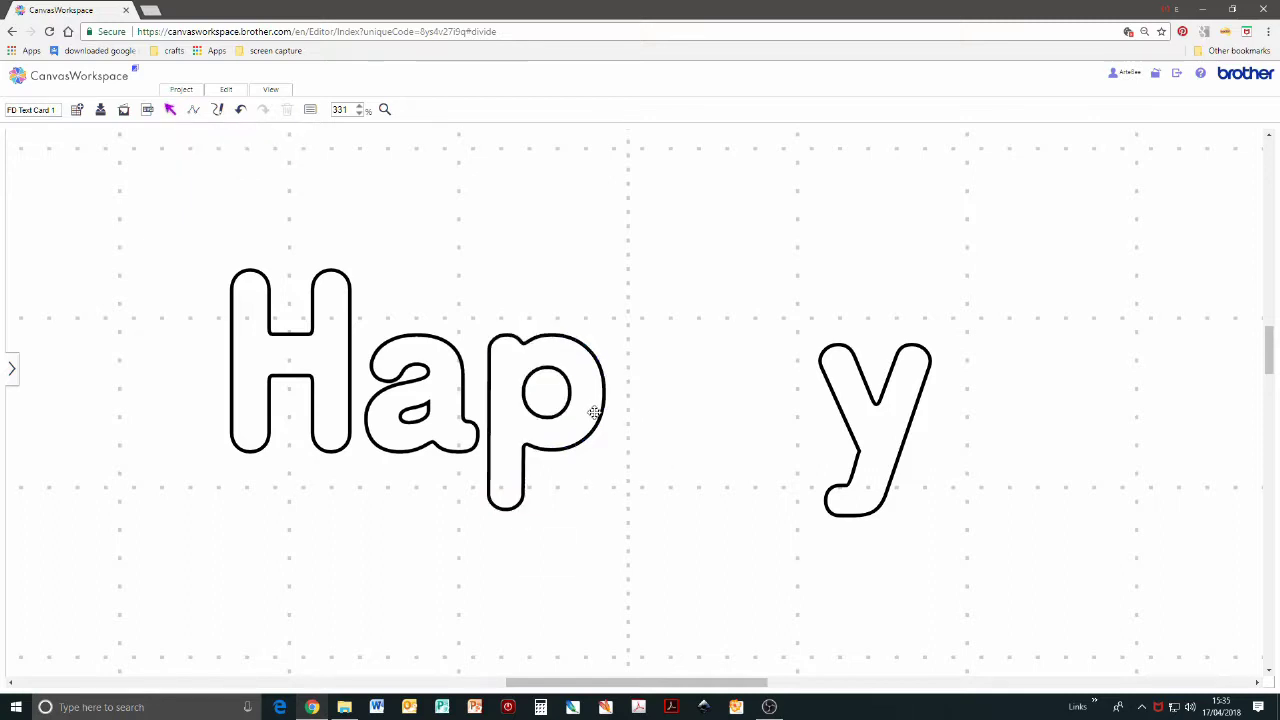
# - Duplicate the lengthened p and place the copy between the first p and the y
pyautogui.click(594, 413)
pyautogui.rightClick(597, 417)
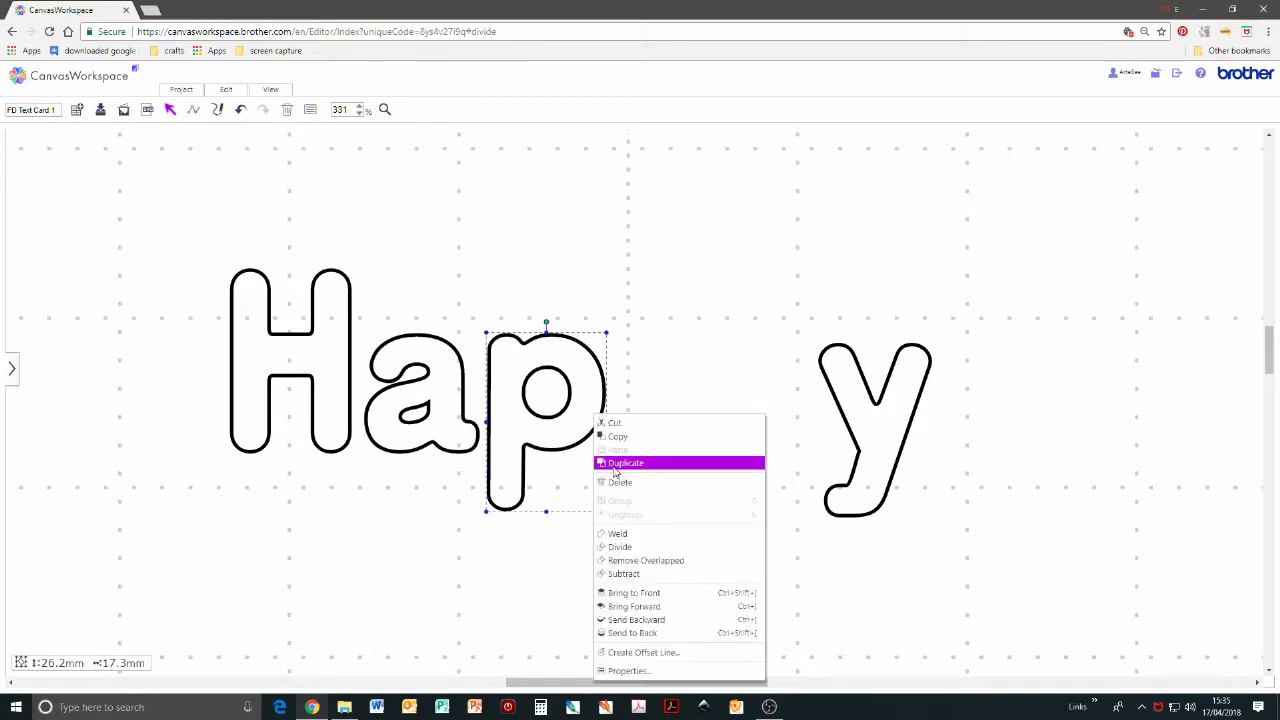
pyautogui.click(622, 464)
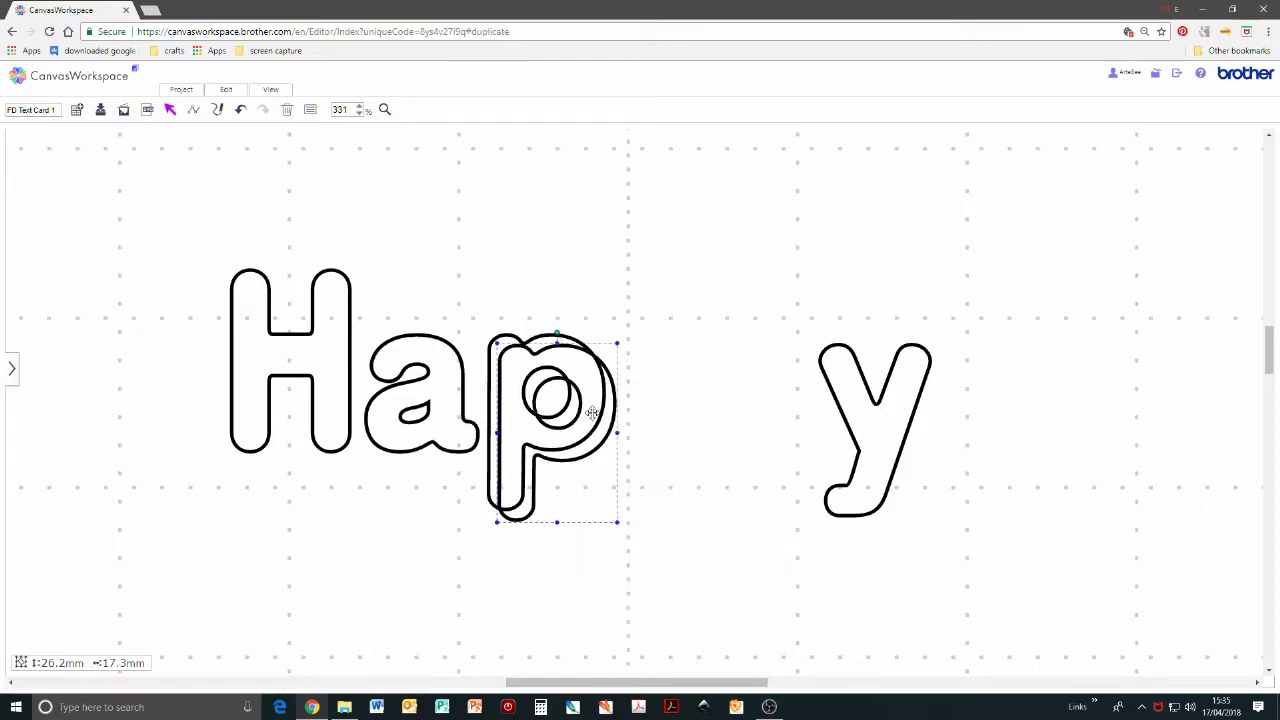
pyautogui.moveTo(602, 422); pyautogui.dragTo(750, 414)
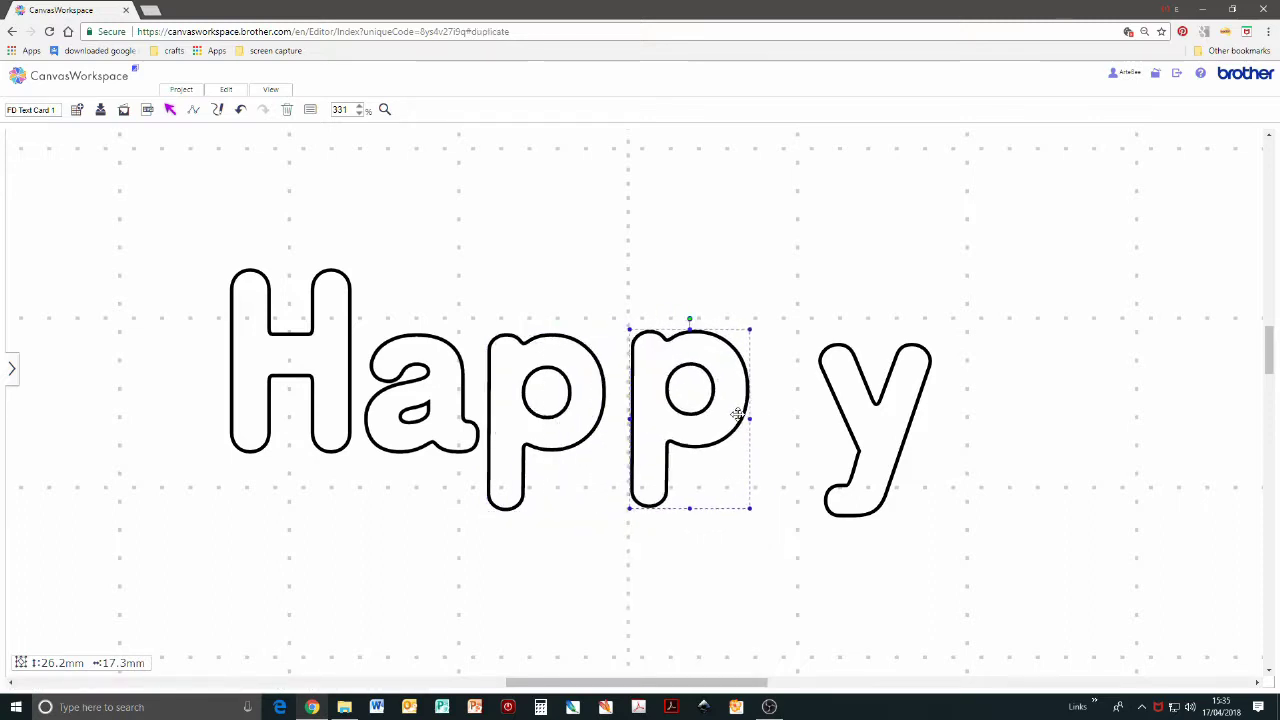
# - Fill all five letters of "Happy" with a golden mustard colour
pyautogui.click(985, 429)
pyautogui.moveTo(131, 352); pyautogui.dragTo(968, 449)
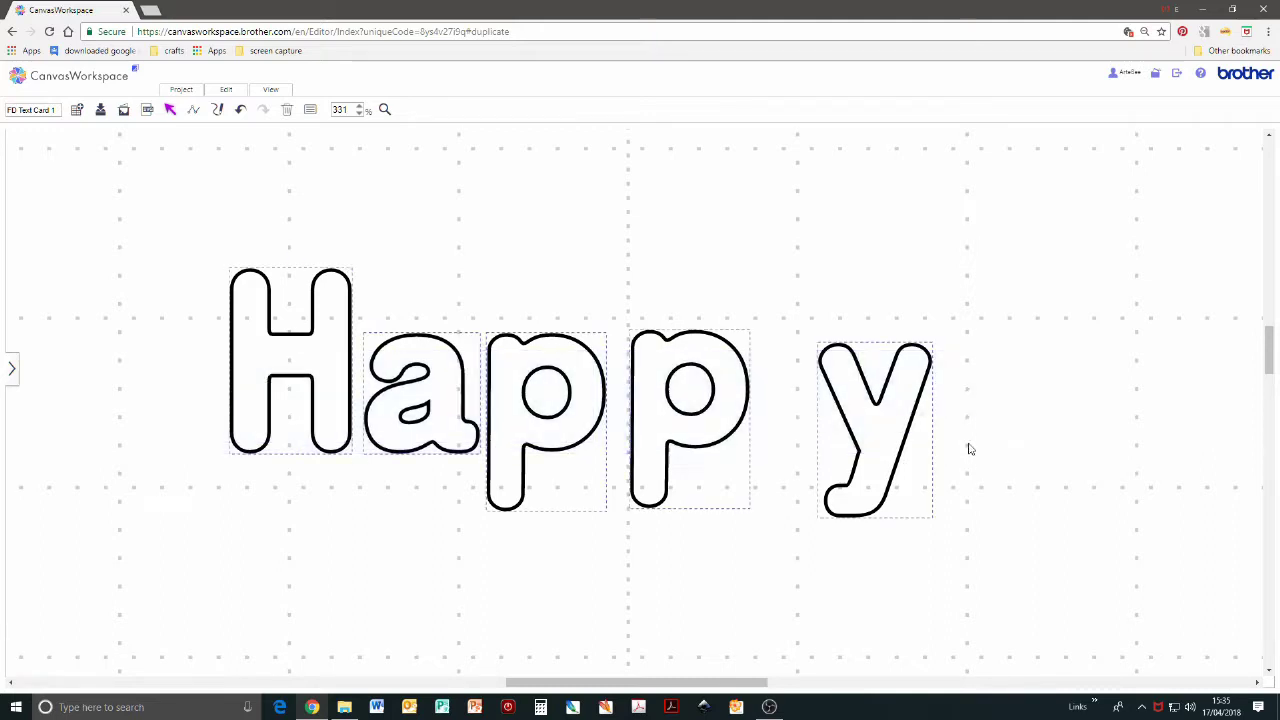
pyautogui.click(310, 111)
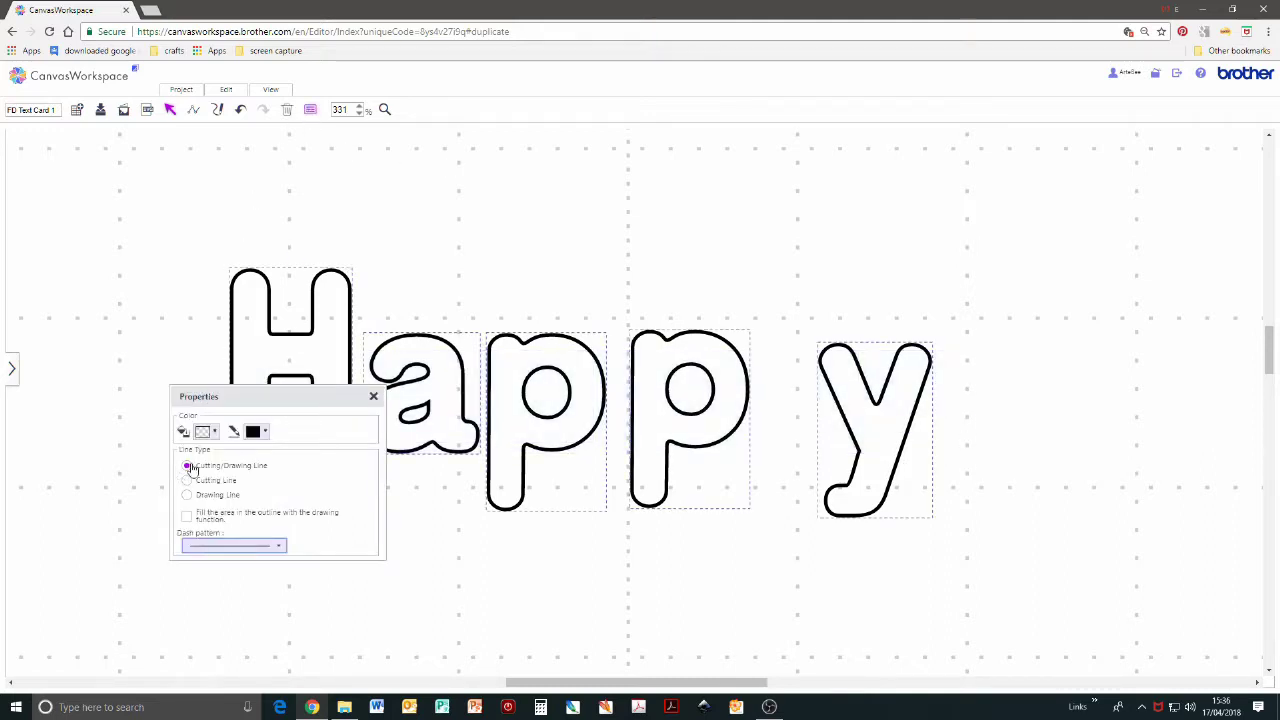
pyautogui.click(213, 432)
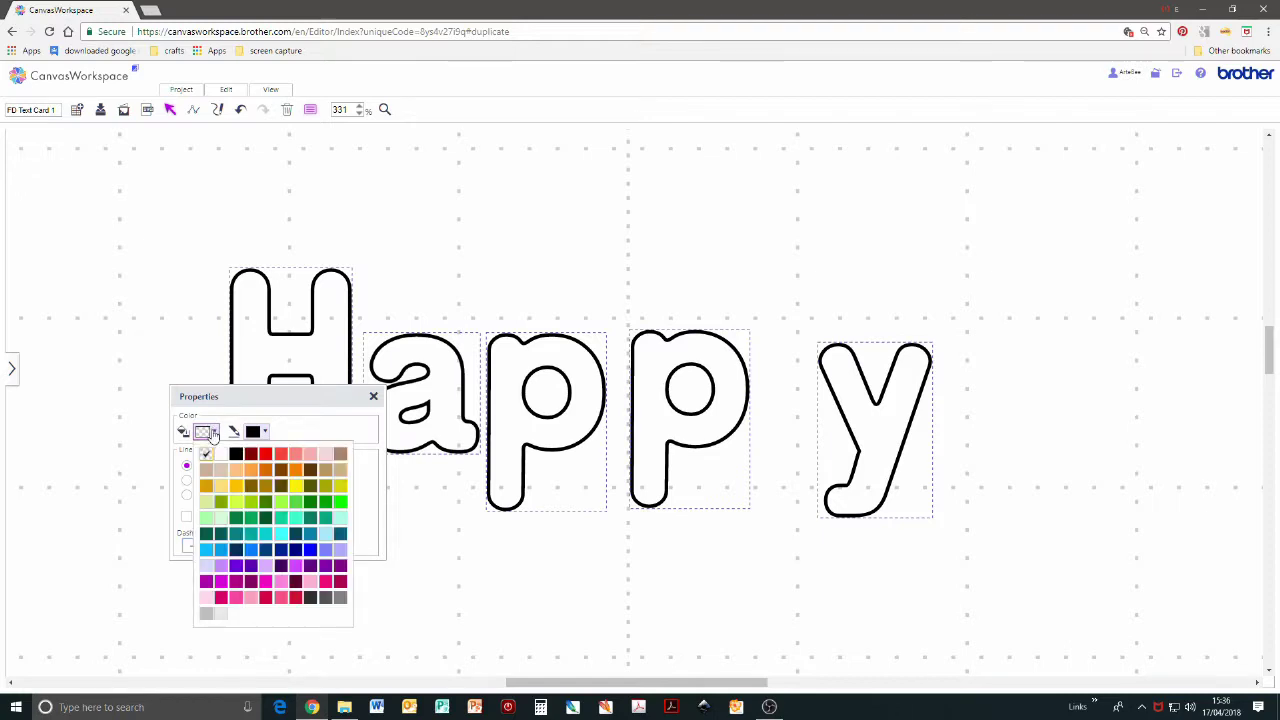
pyautogui.click(205, 487)
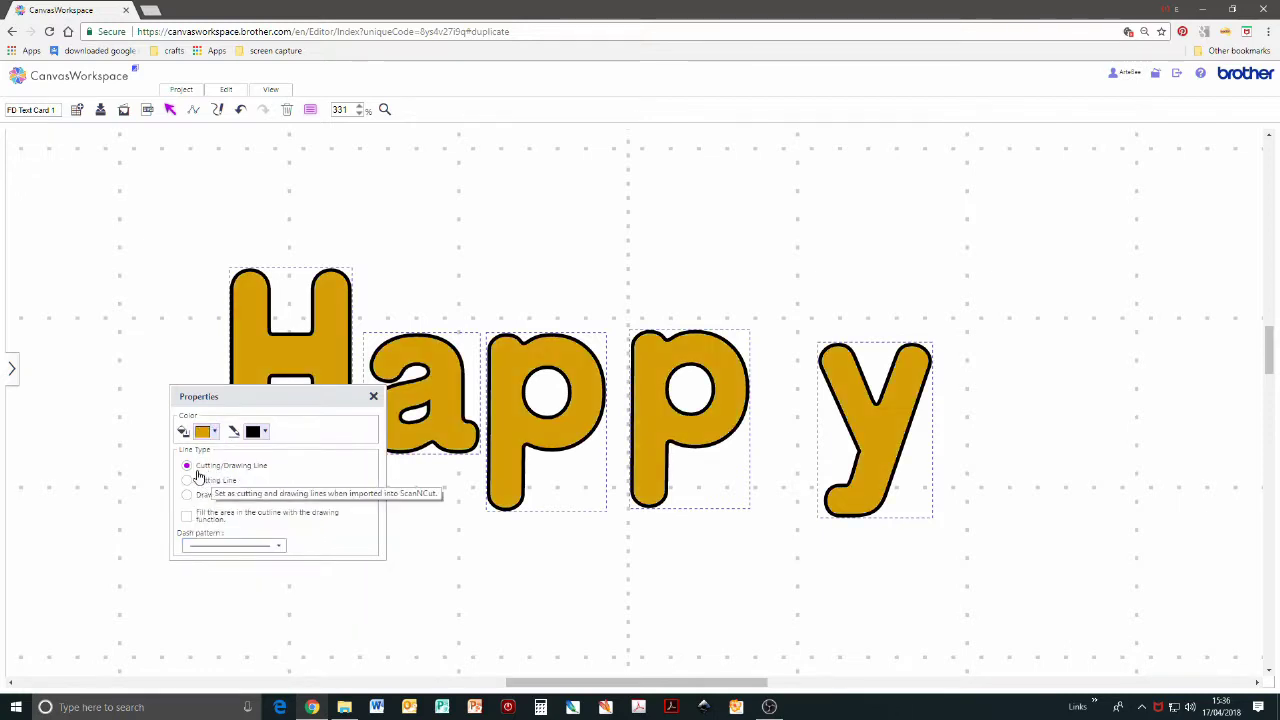
pyautogui.click(373, 396)
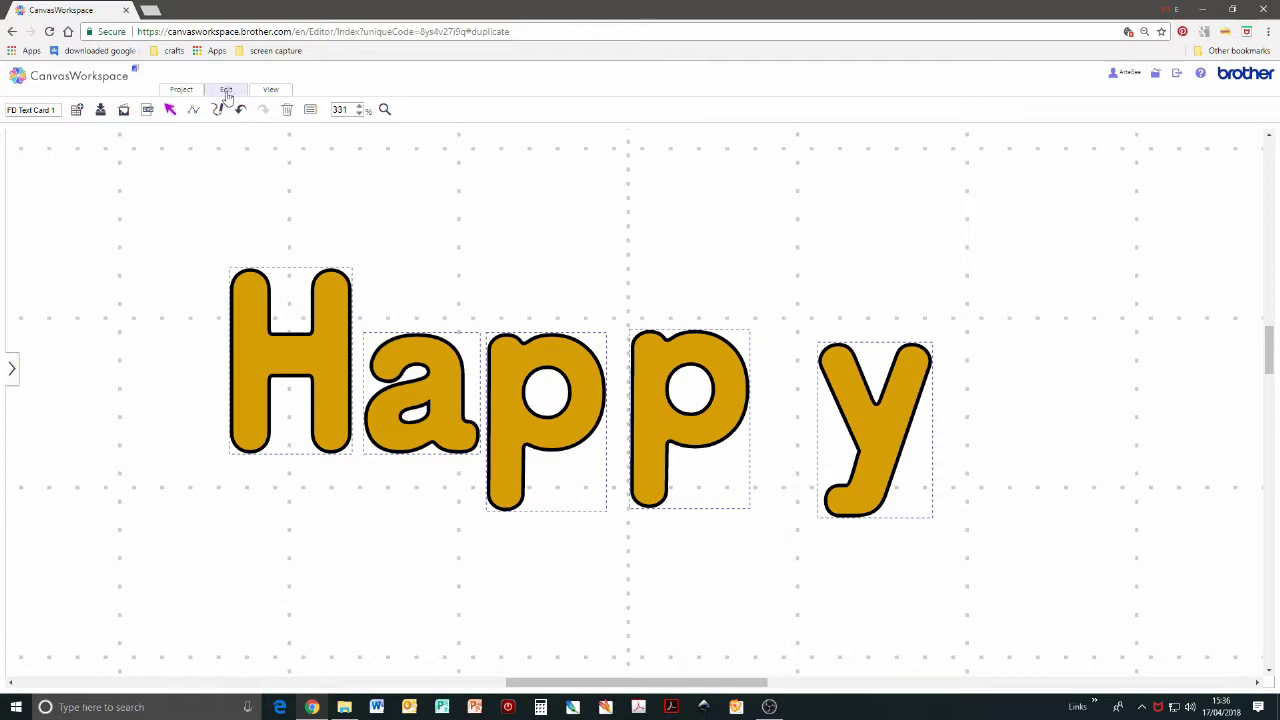
# - Group the "Happy" letters and create an outward, rounded offset line around their outer edges with reduced spacing, leaving the original lines as is
pyautogui.rightClick(382, 199)
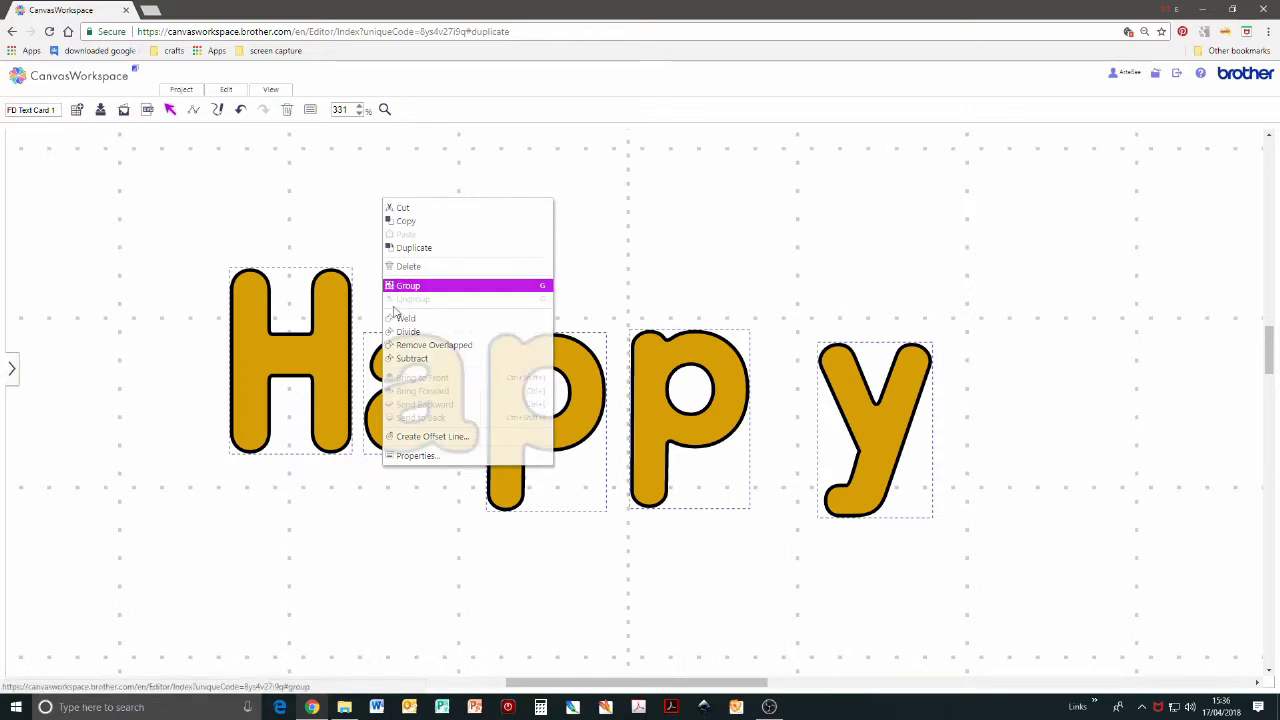
pyautogui.click(396, 288)
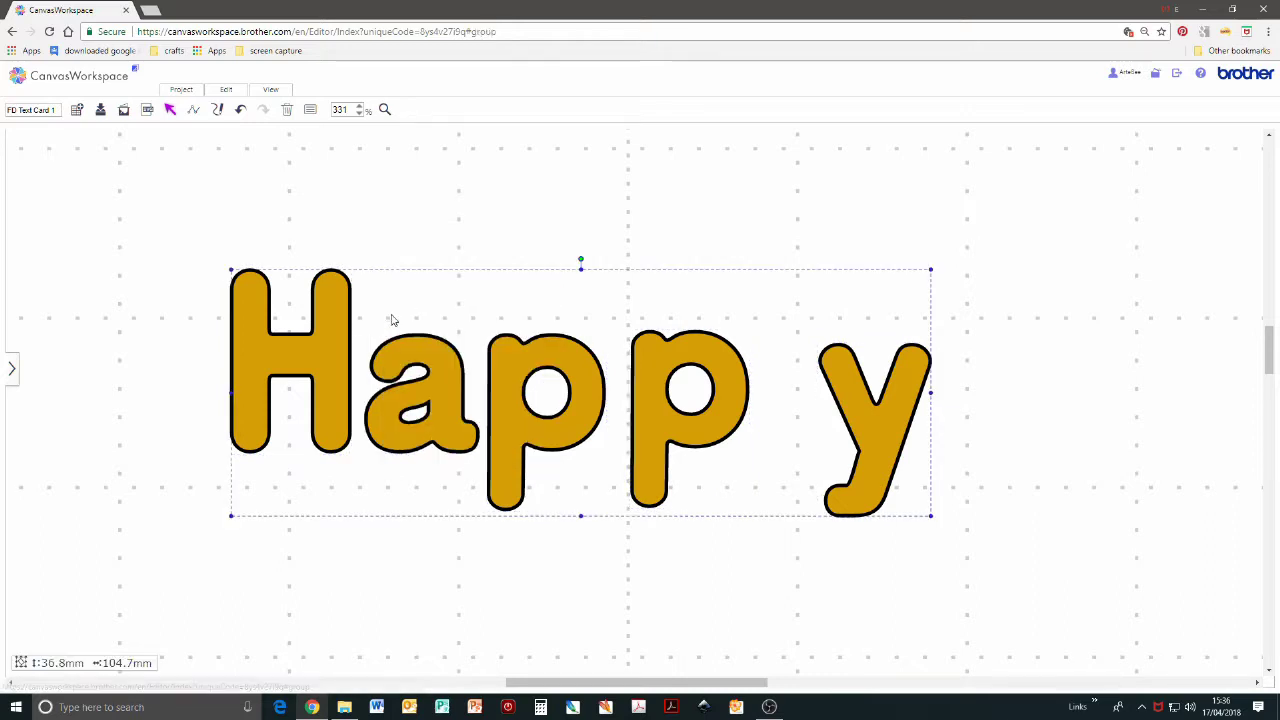
pyautogui.click(228, 91)
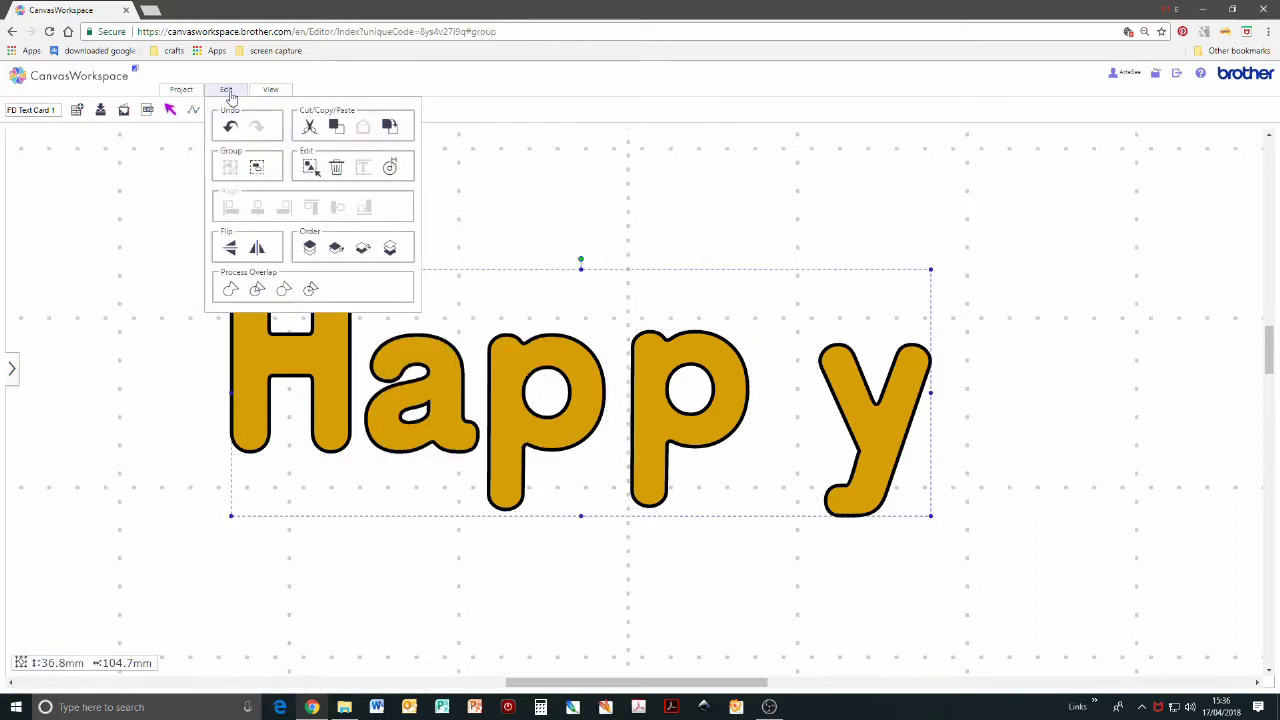
pyautogui.click(389, 168)
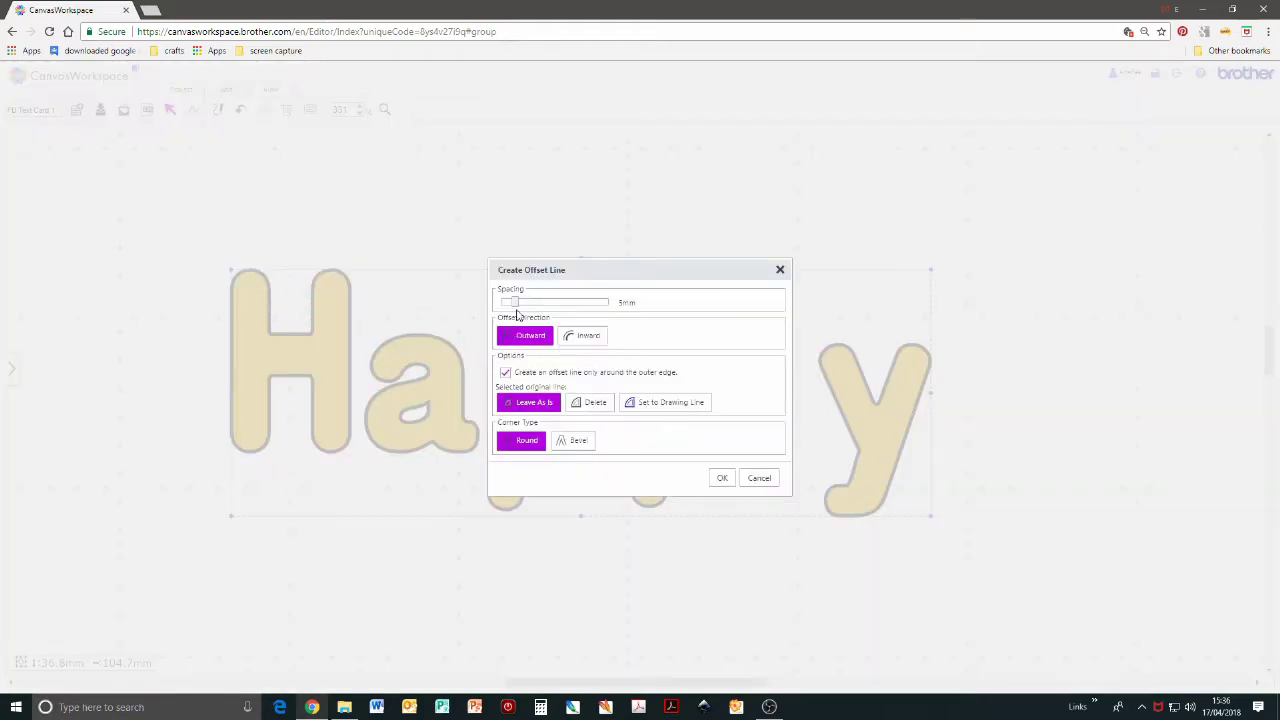
pyautogui.click(505, 303)
pyautogui.click(722, 478)
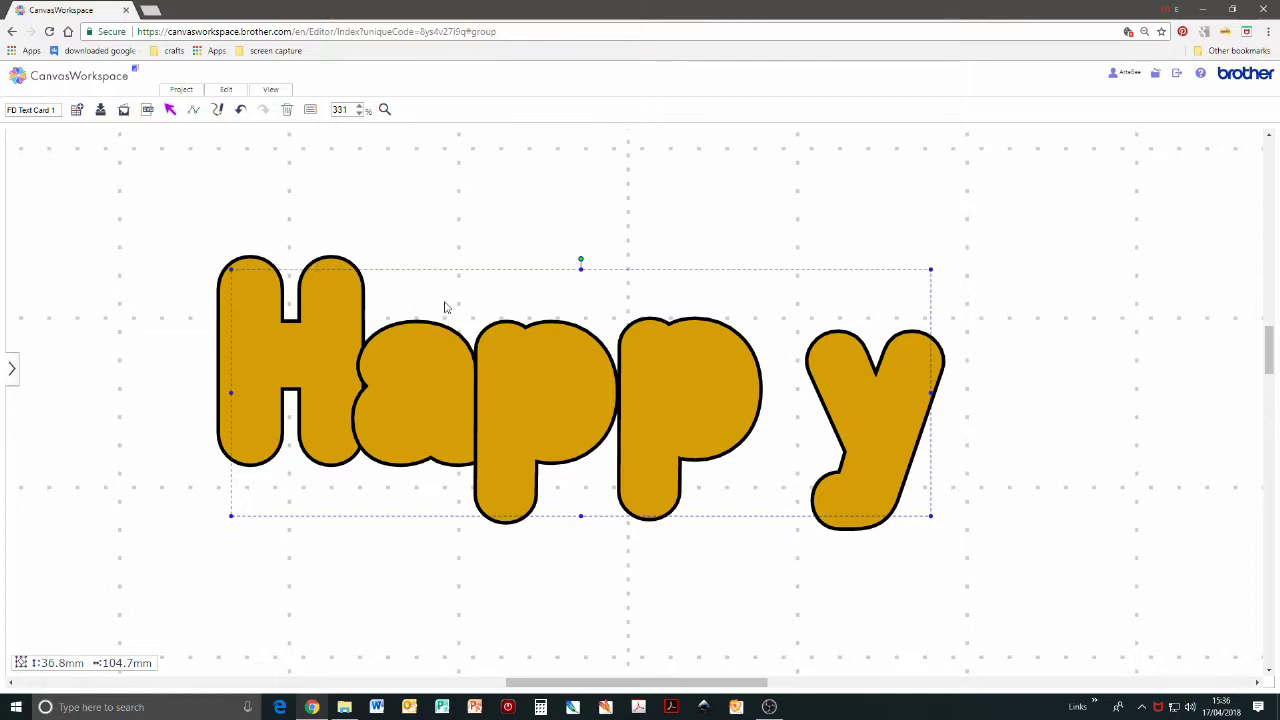
# - Bring the original "Happy" letter group in front of its offset shapes and ungroup it
pyautogui.rightClick(479, 233)
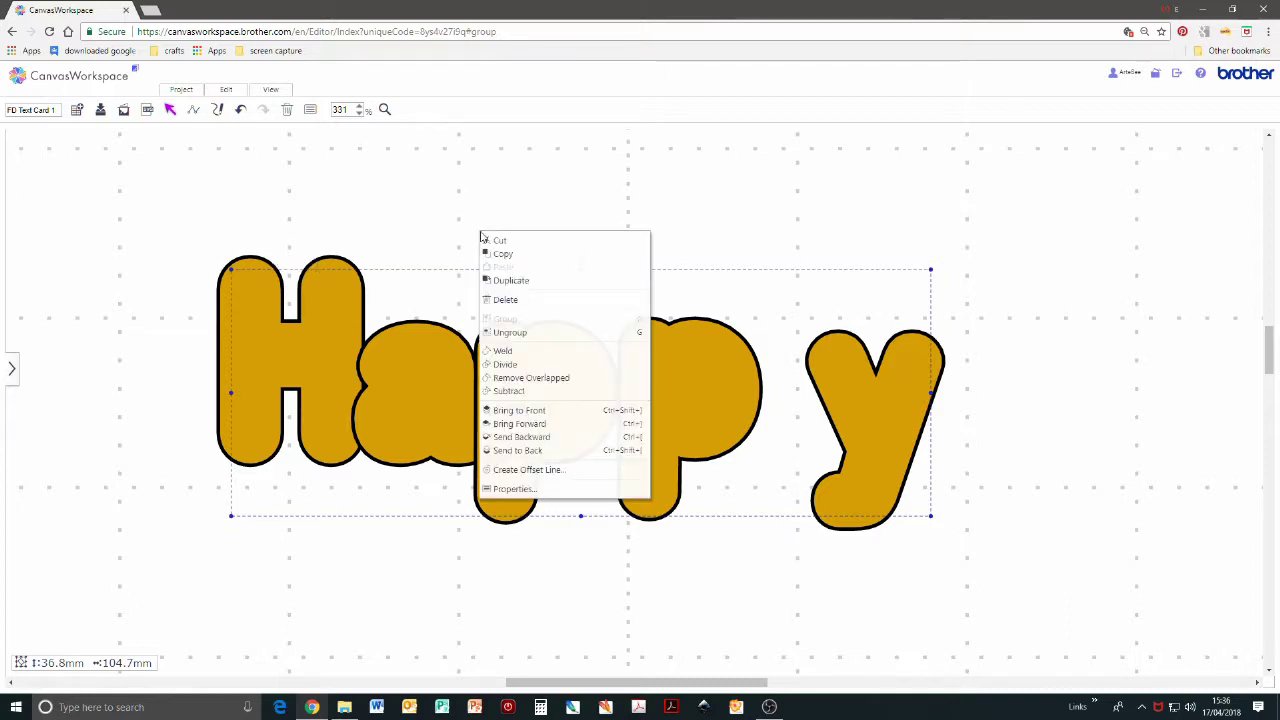
pyautogui.click(510, 411)
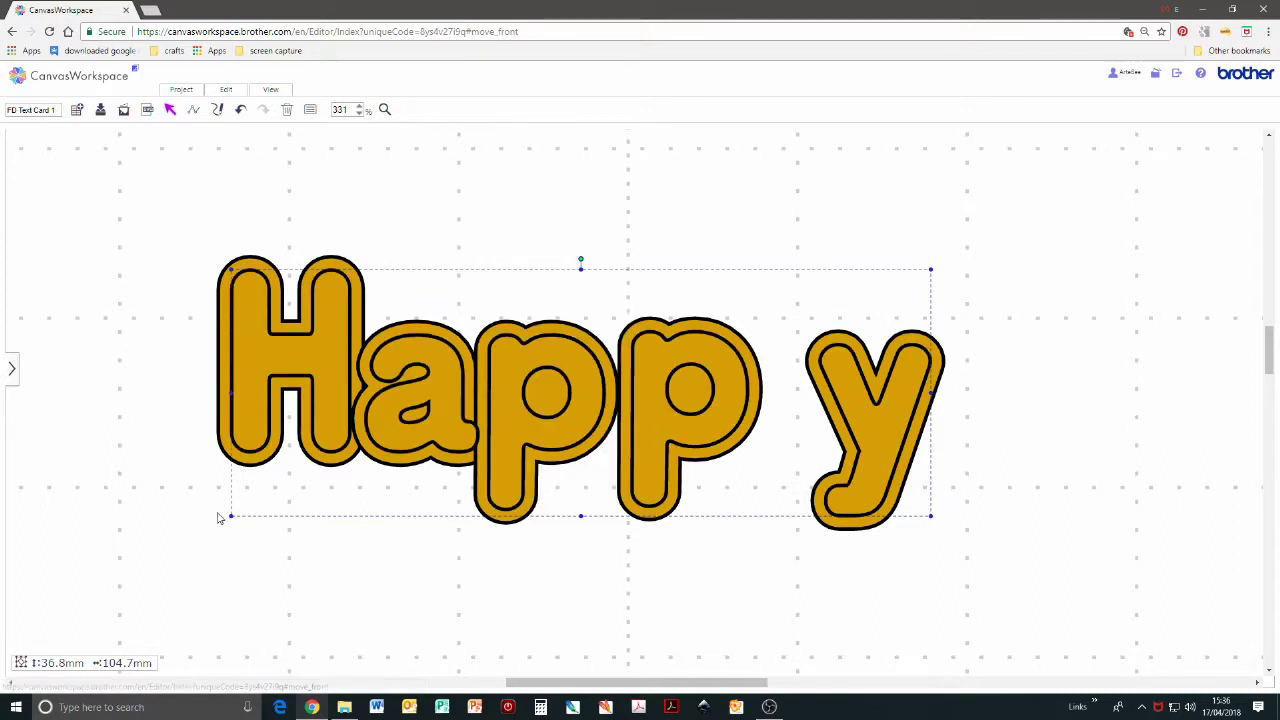
pyautogui.rightClick(991, 337)
pyautogui.click(1035, 434)
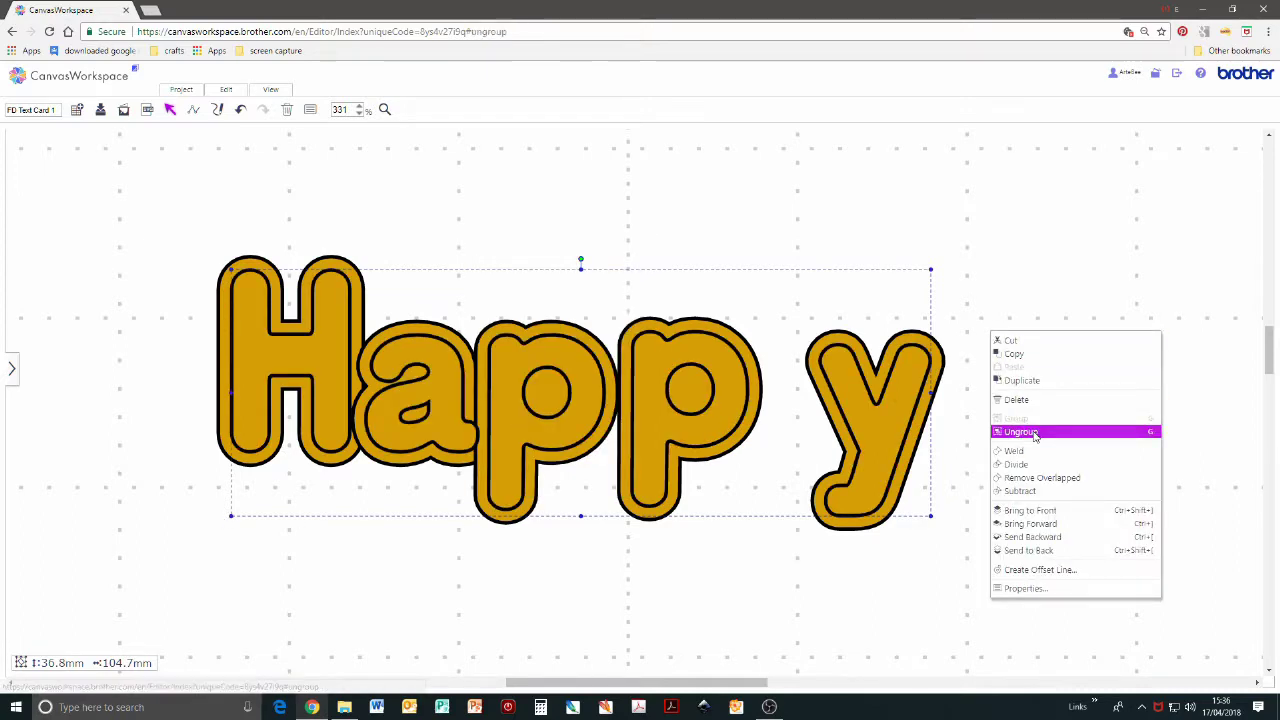
pyautogui.click(1008, 421)
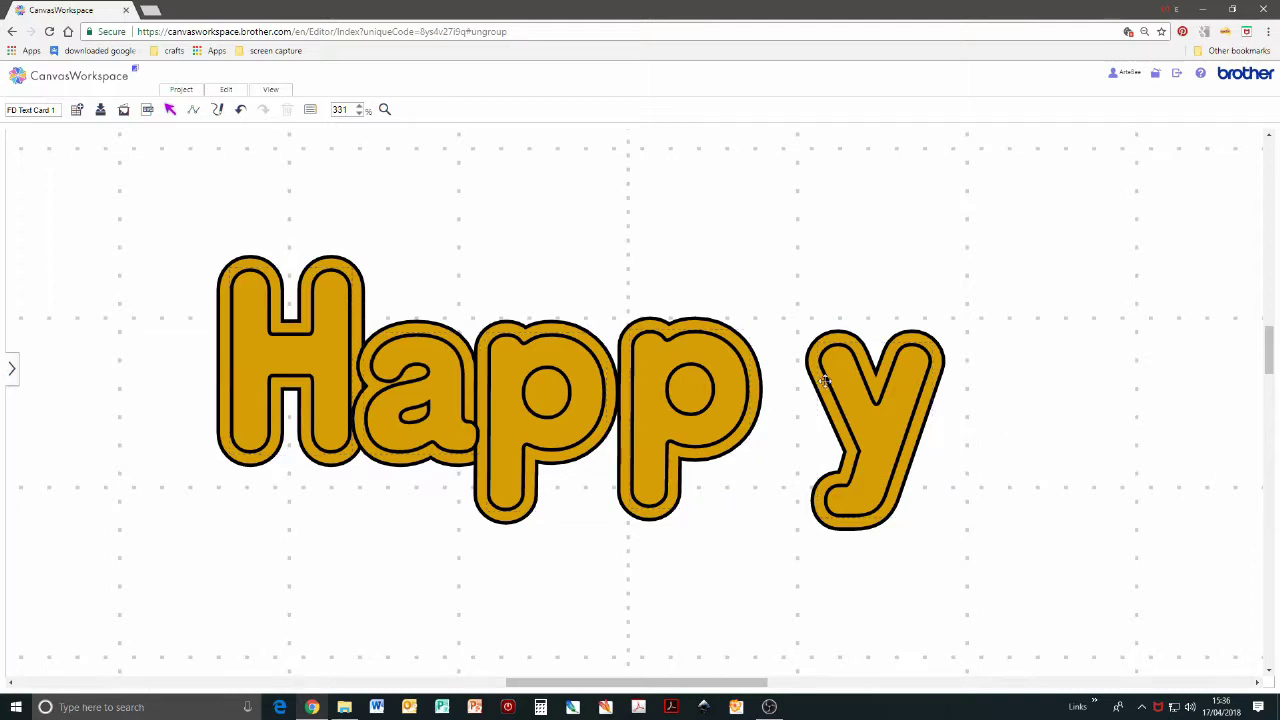
# - Move the original H, first p and y off their backing shapes to the empty space above the word
pyautogui.moveTo(316, 342); pyautogui.dragTo(651, 186)
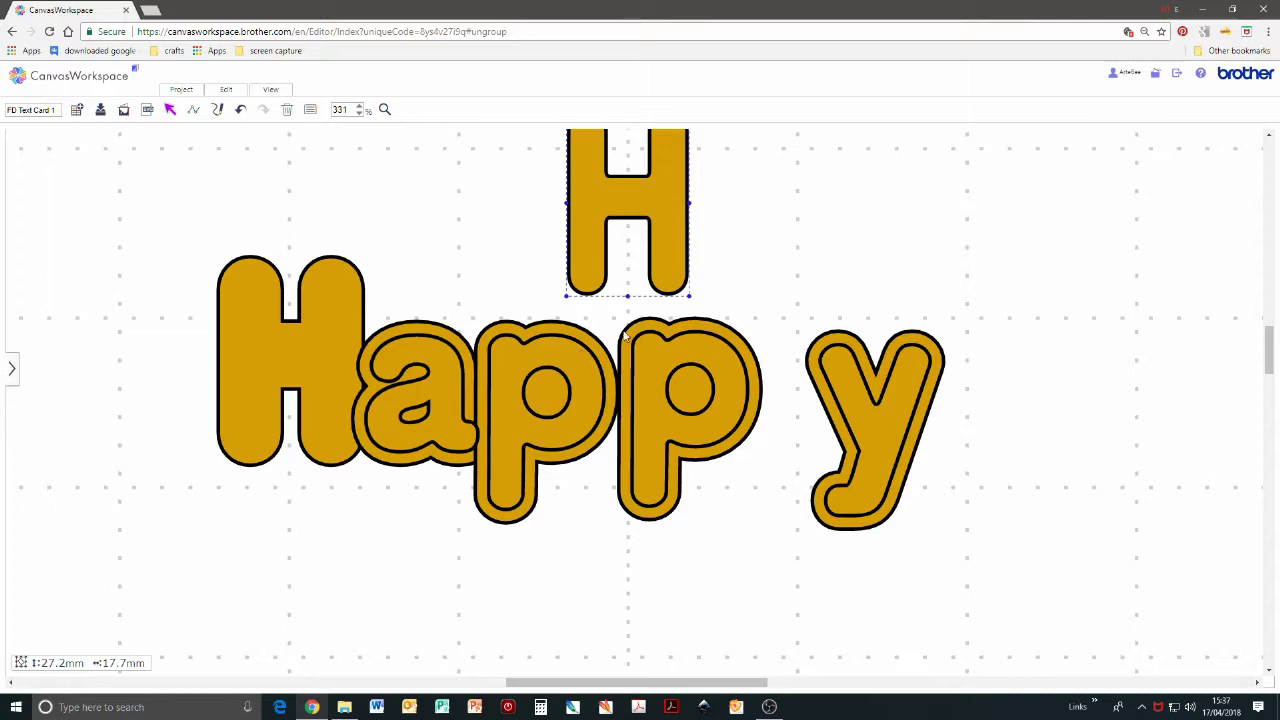
pyautogui.moveTo(582, 358); pyautogui.dragTo(834, 145)
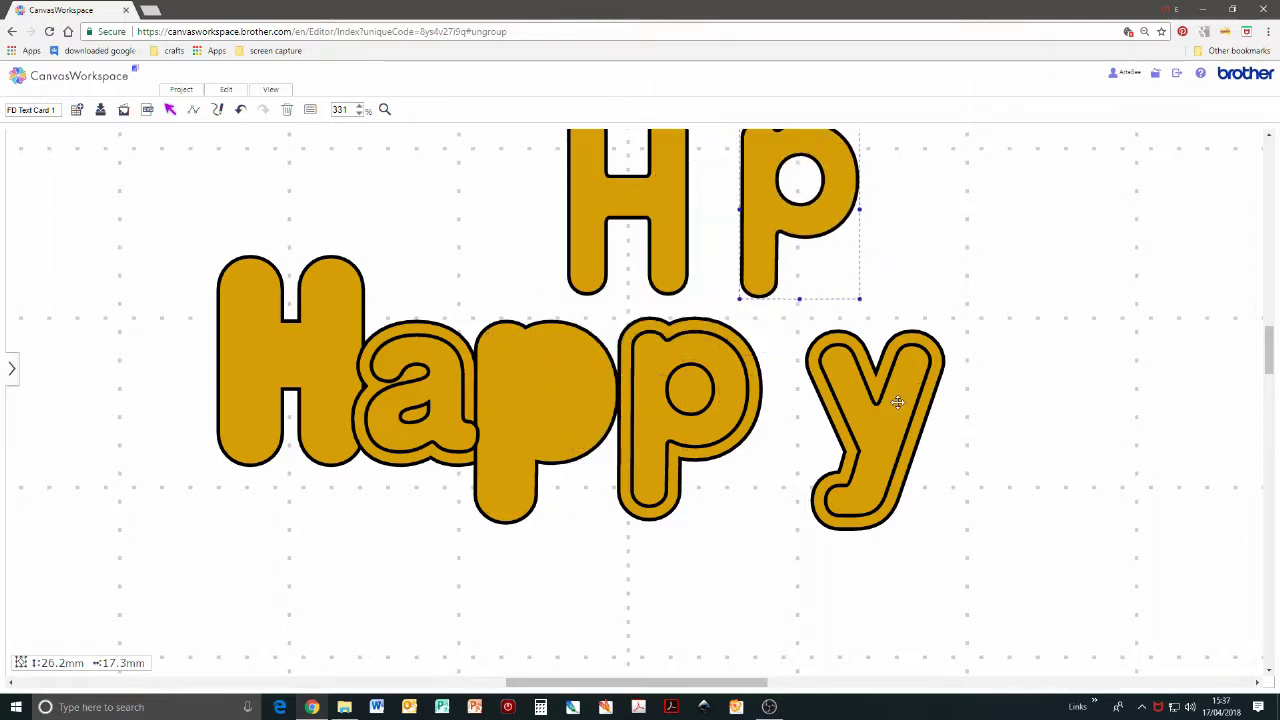
pyautogui.moveTo(898, 402); pyautogui.dragTo(972, 180)
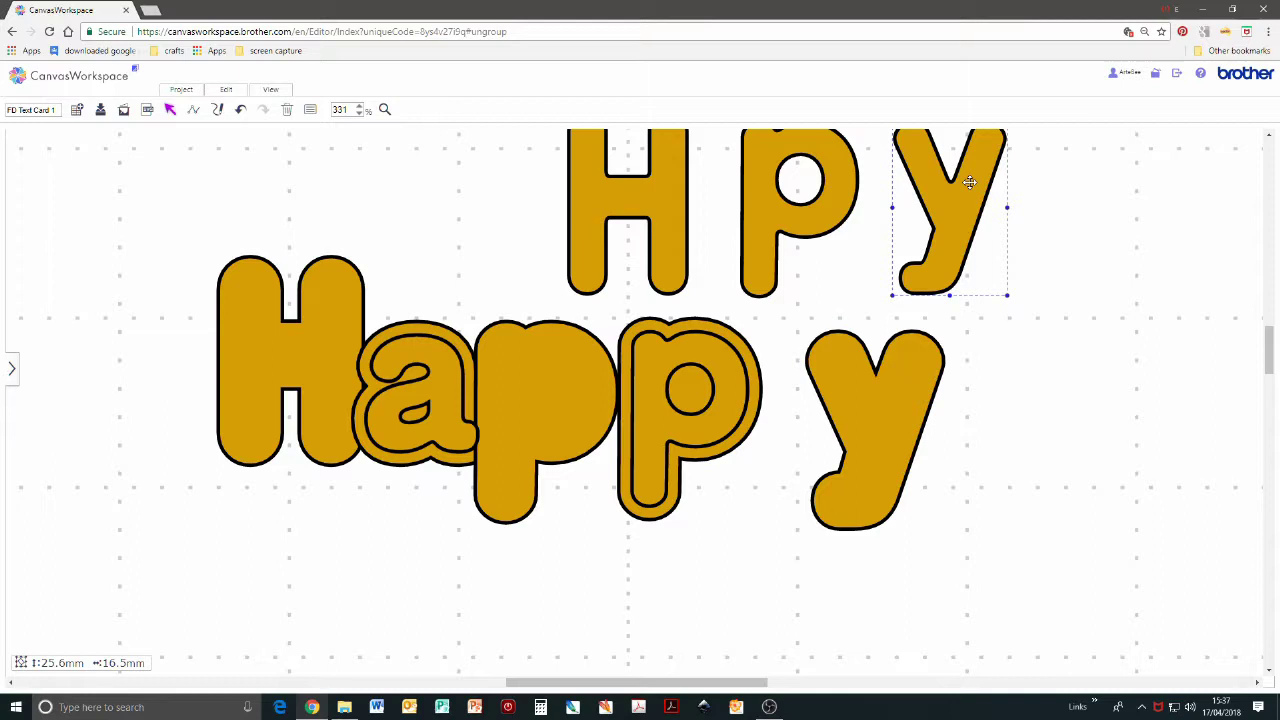
# - Set the original H, p and y above the word to Cutting Line and clear their mustard fill
pyautogui.keyDown('shift'); pyautogui.click(808, 218); pyautogui.keyUp('shift')
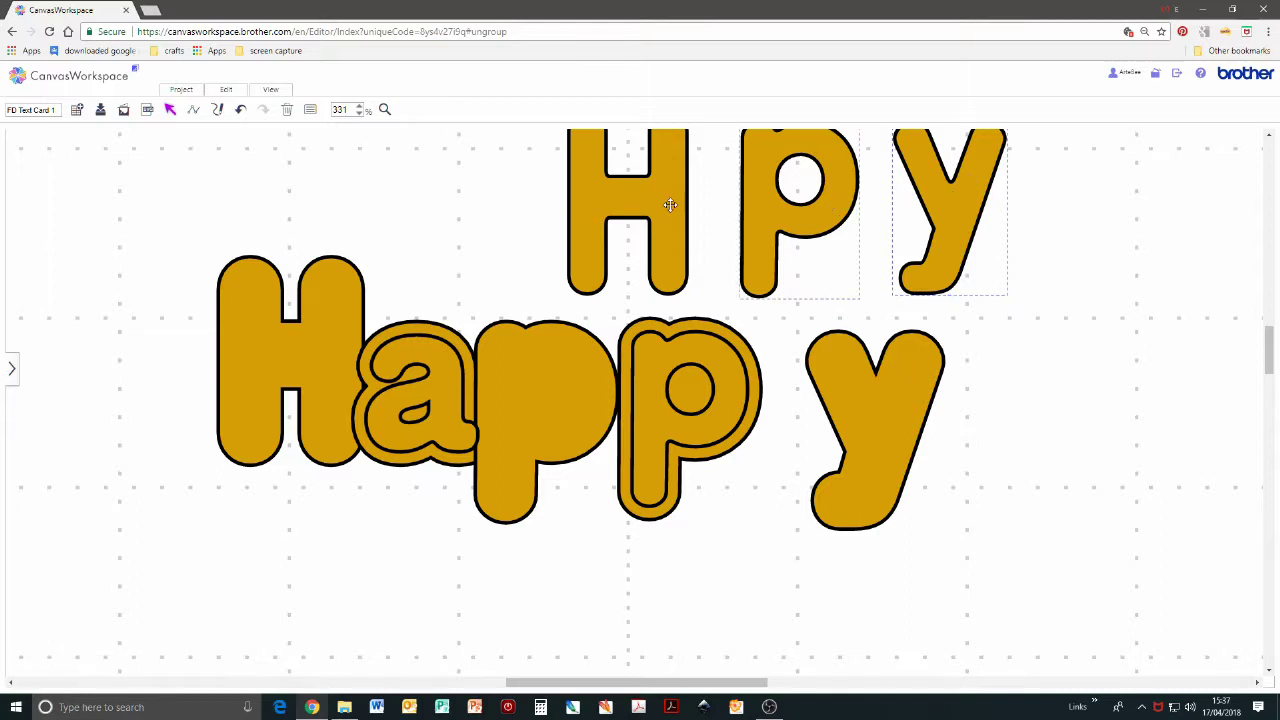
pyautogui.keyDown('shift'); pyautogui.click(670, 205); pyautogui.keyUp('shift')
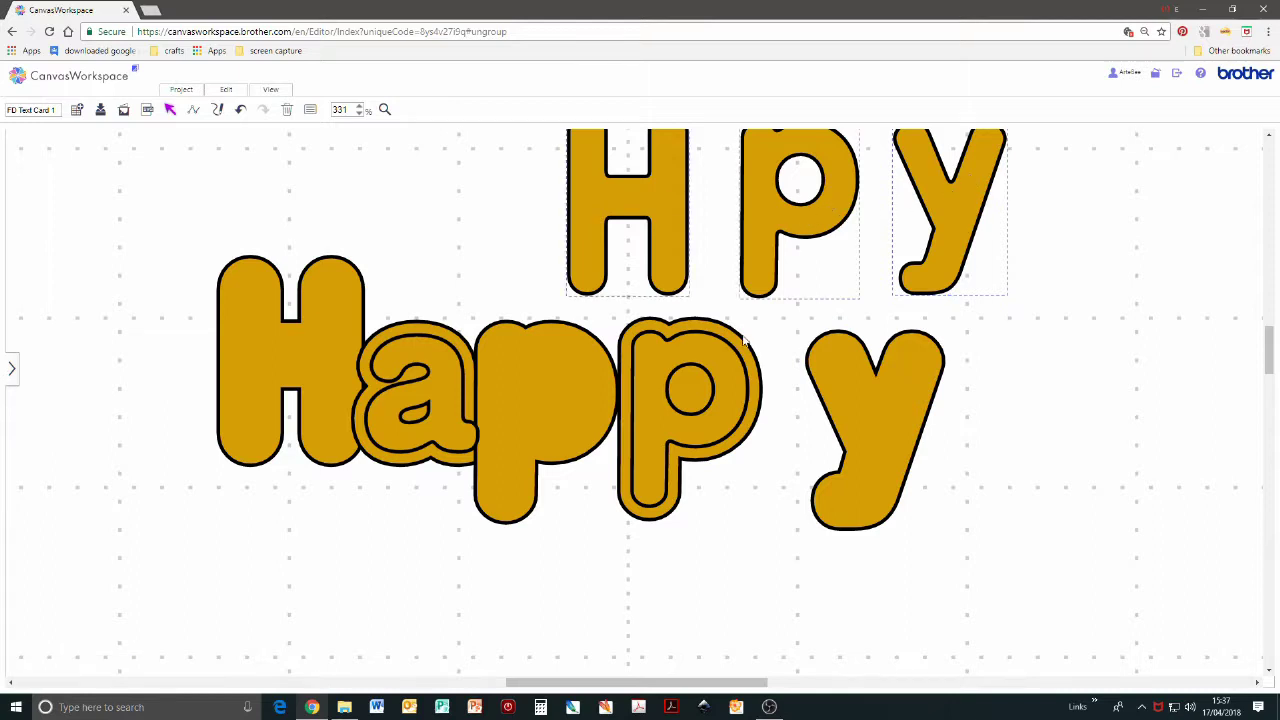
pyautogui.click(311, 110)
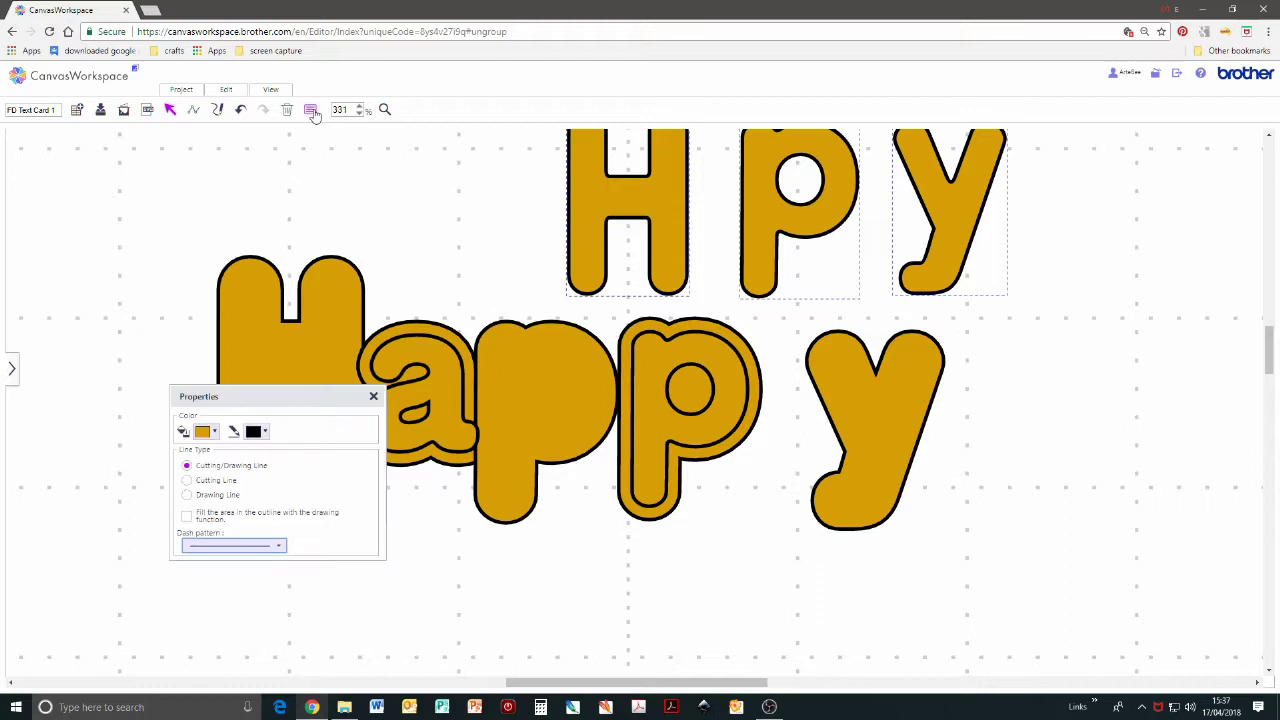
pyautogui.click(186, 481)
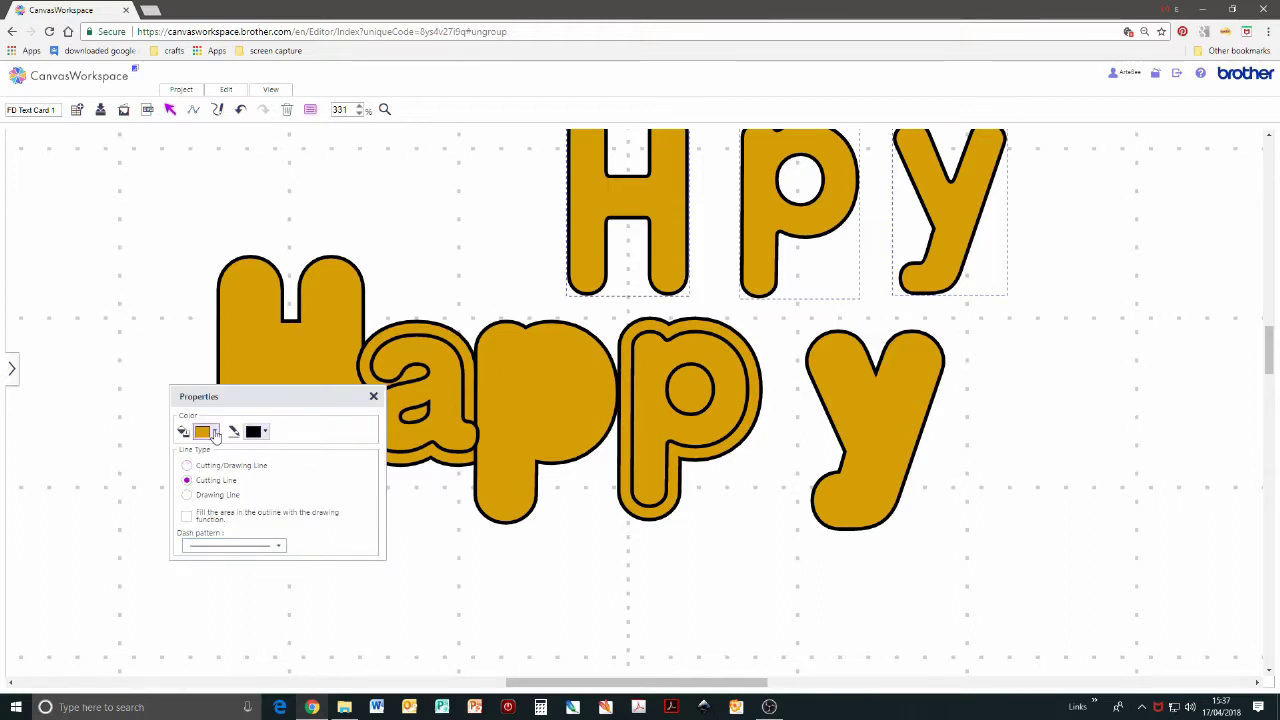
pyautogui.click(215, 435)
pyautogui.click(218, 466)
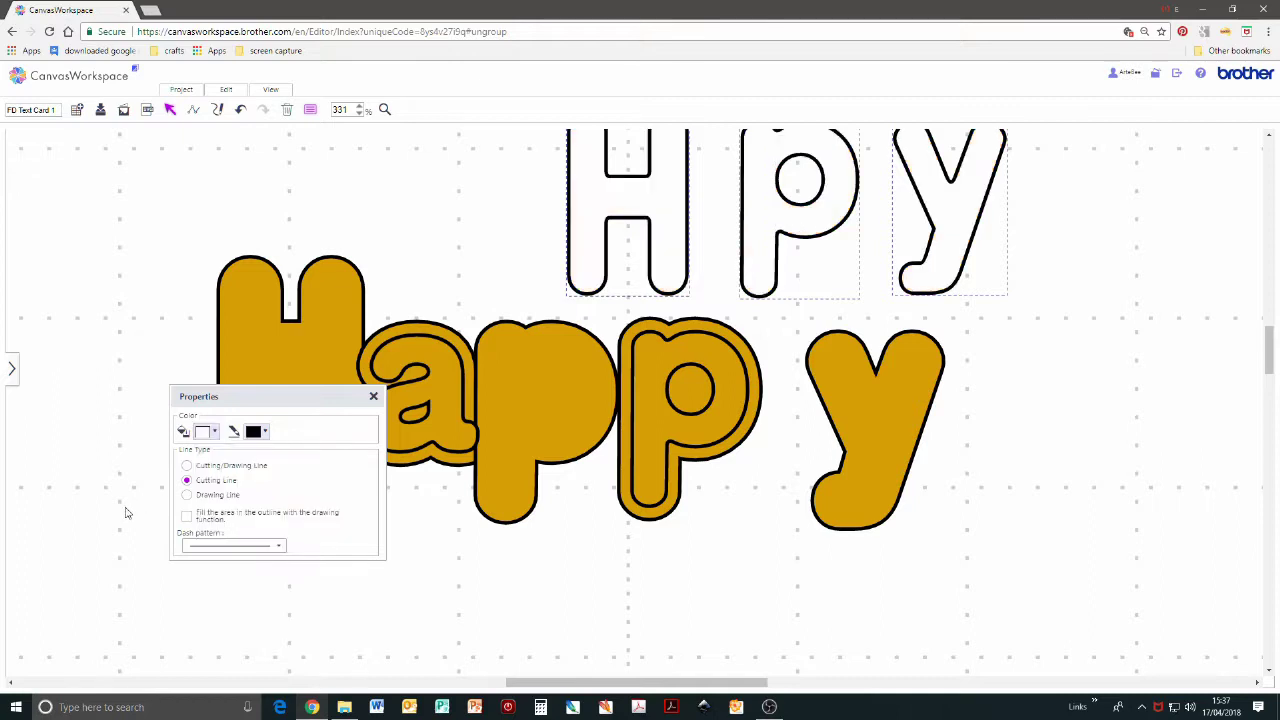
pyautogui.click(458, 603)
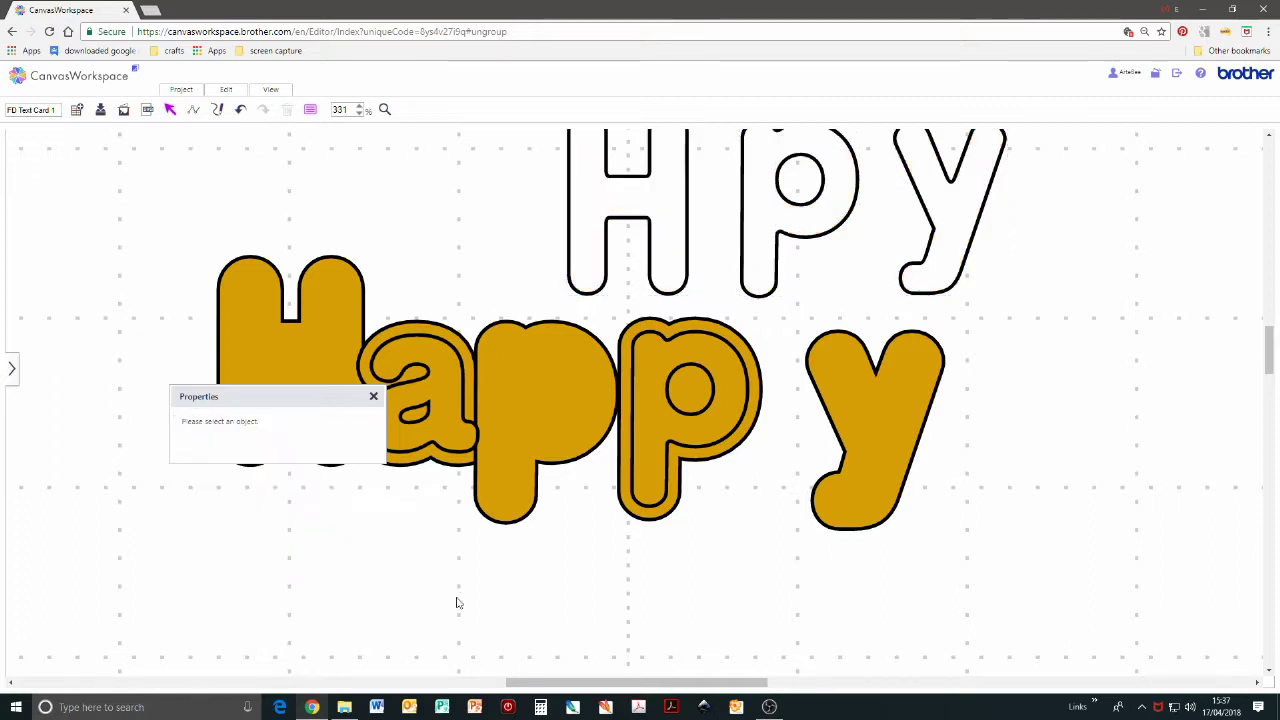
pyautogui.click(373, 399)
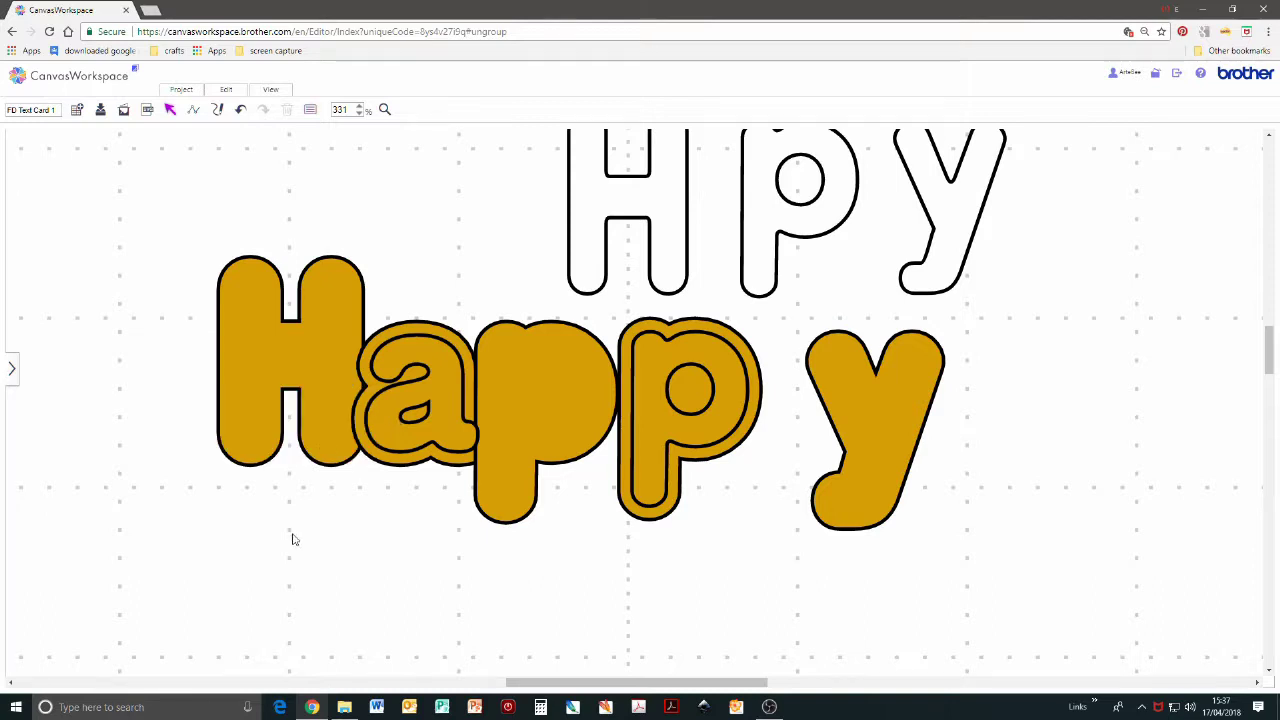
# - Move the H backing shape away from the a and the y backing shape further from the second p
pyautogui.click(269, 432)
pyautogui.moveTo(269, 432); pyautogui.dragTo(226, 432)
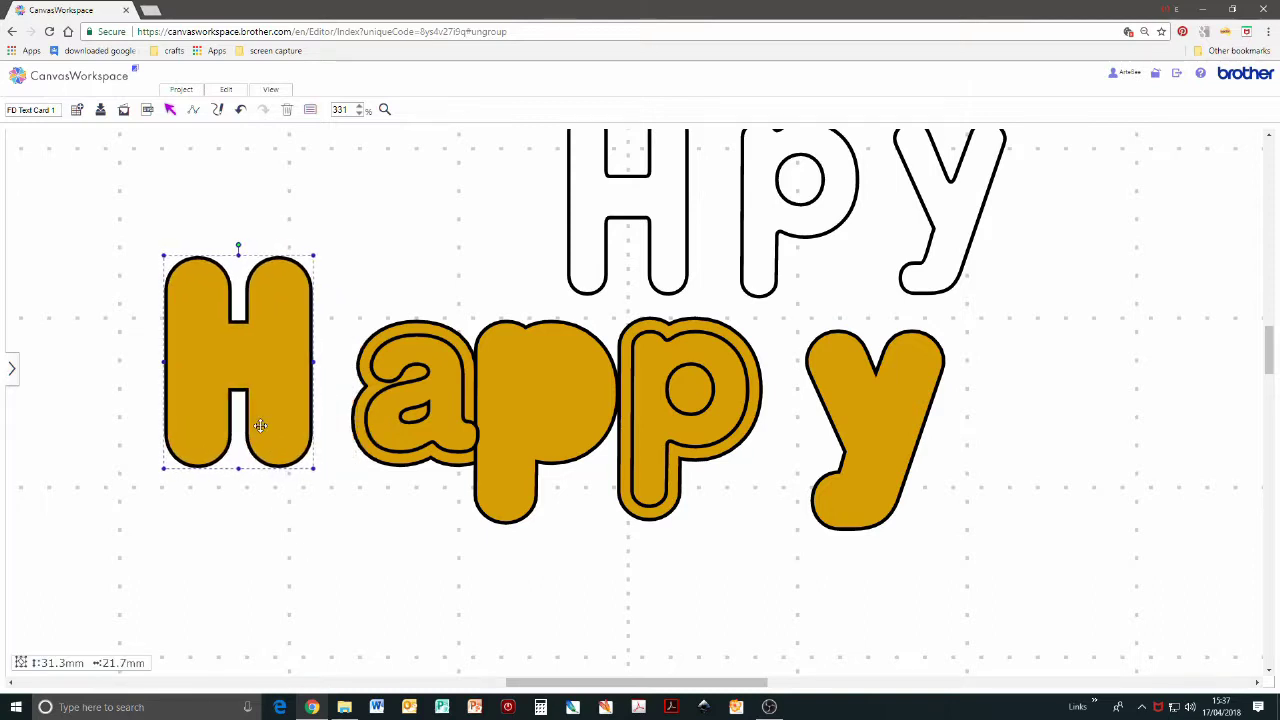
pyautogui.moveTo(914, 442); pyautogui.dragTo(967, 440)
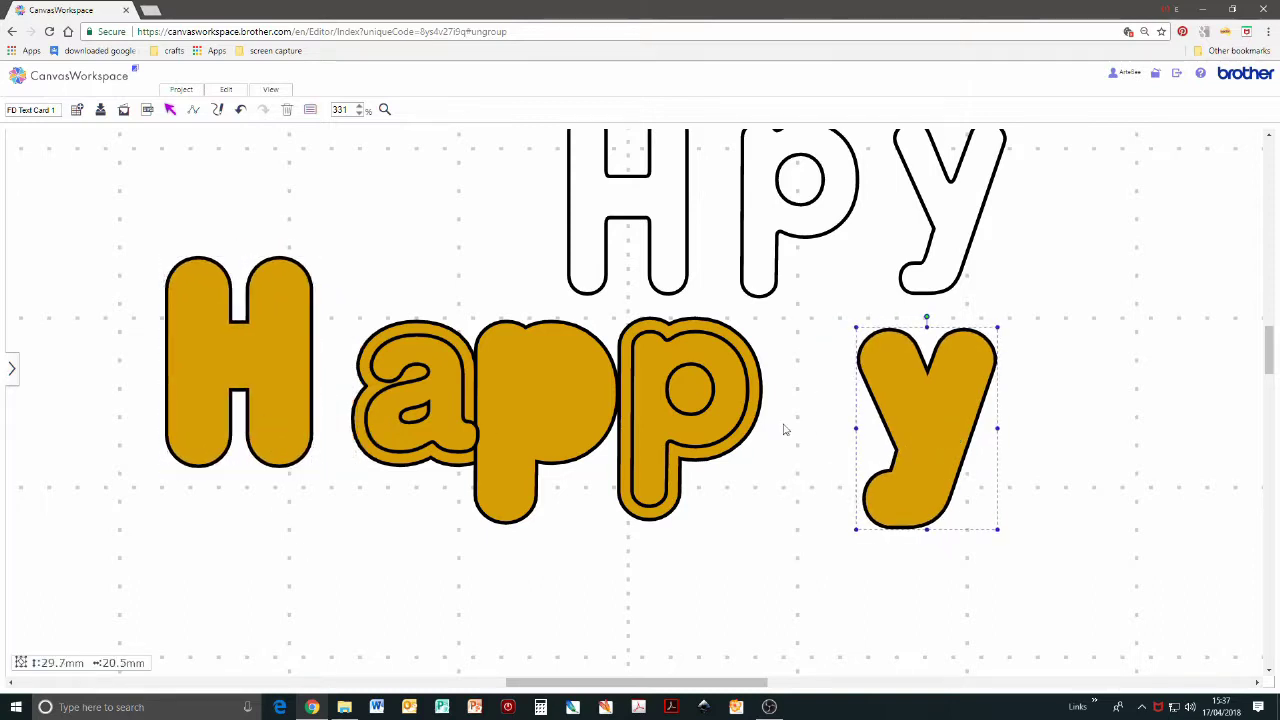
pyautogui.click(778, 458)
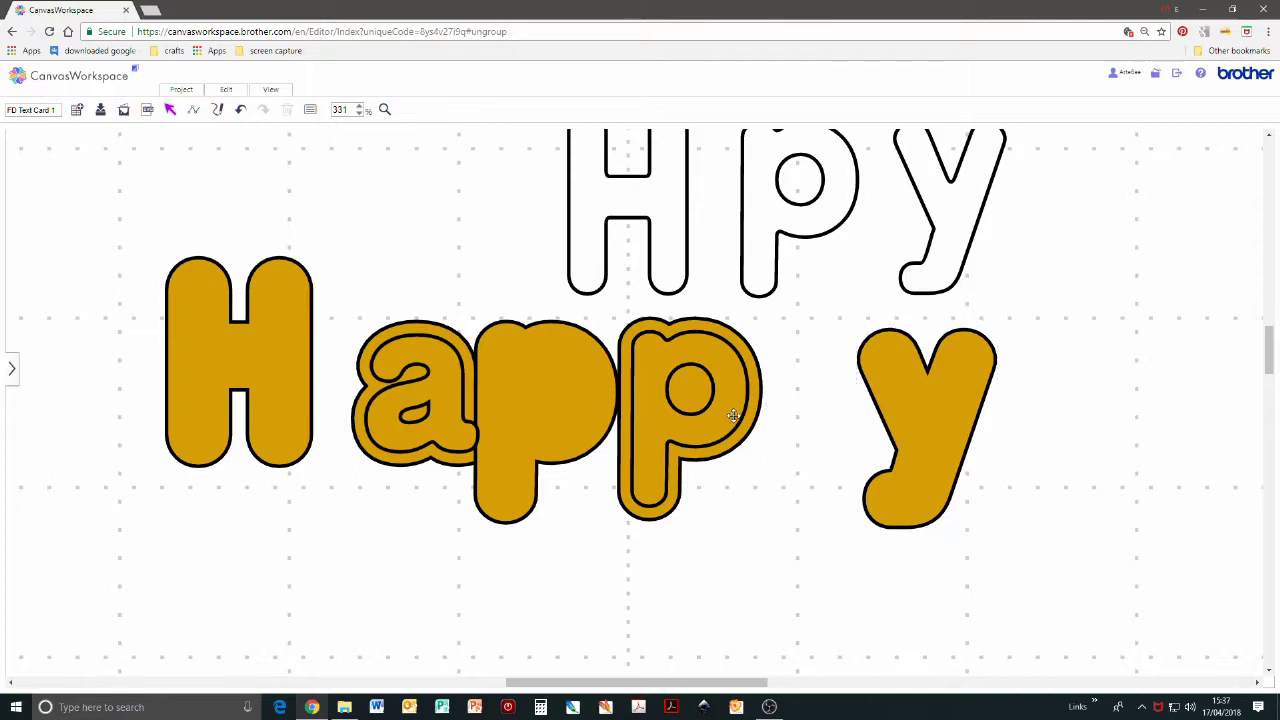
# - Space out the second p with its backing and nudge the first p's backing clear of the a
pyautogui.moveTo(810, 474); pyautogui.dragTo(784, 420)
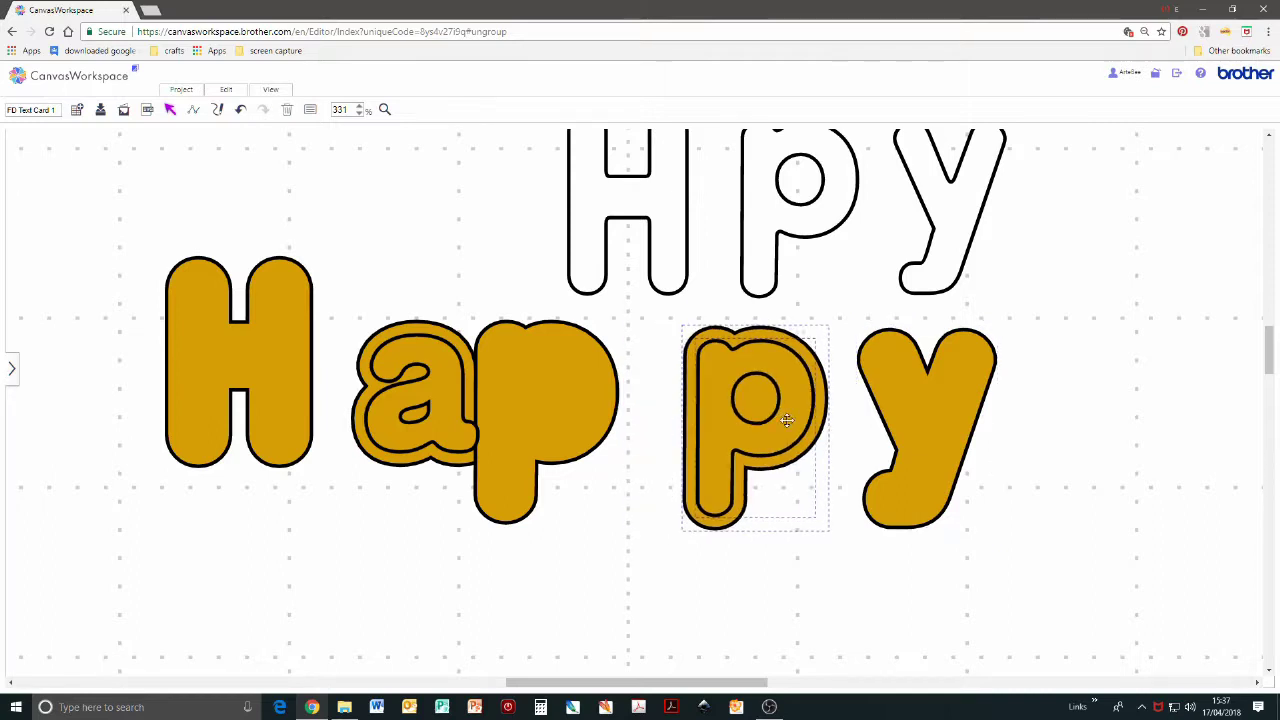
pyautogui.click(608, 402)
pyautogui.press('Right')
pyautogui.press('Right')
pyautogui.press('Right')
pyautogui.press('Right')
pyautogui.press('Right')
pyautogui.click(440, 528)
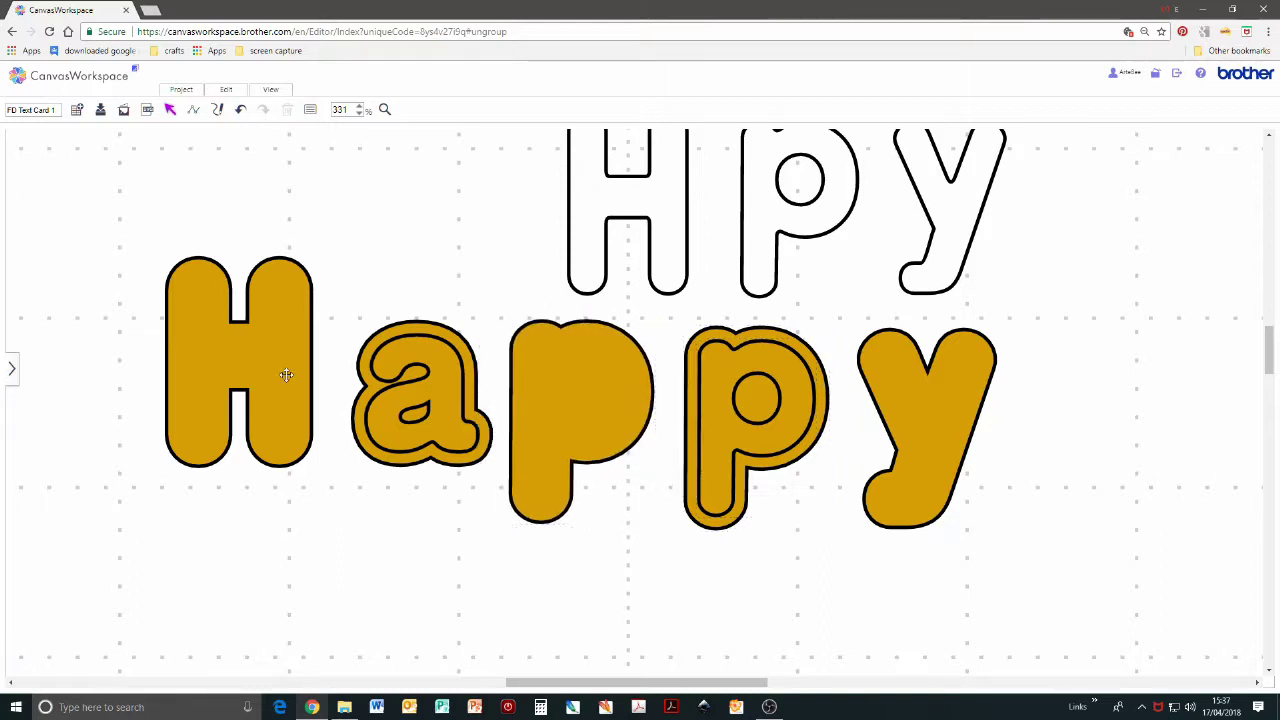
# - Set the line type of the H, first p and y backing shapes to Drawing Line
pyautogui.click(284, 367)
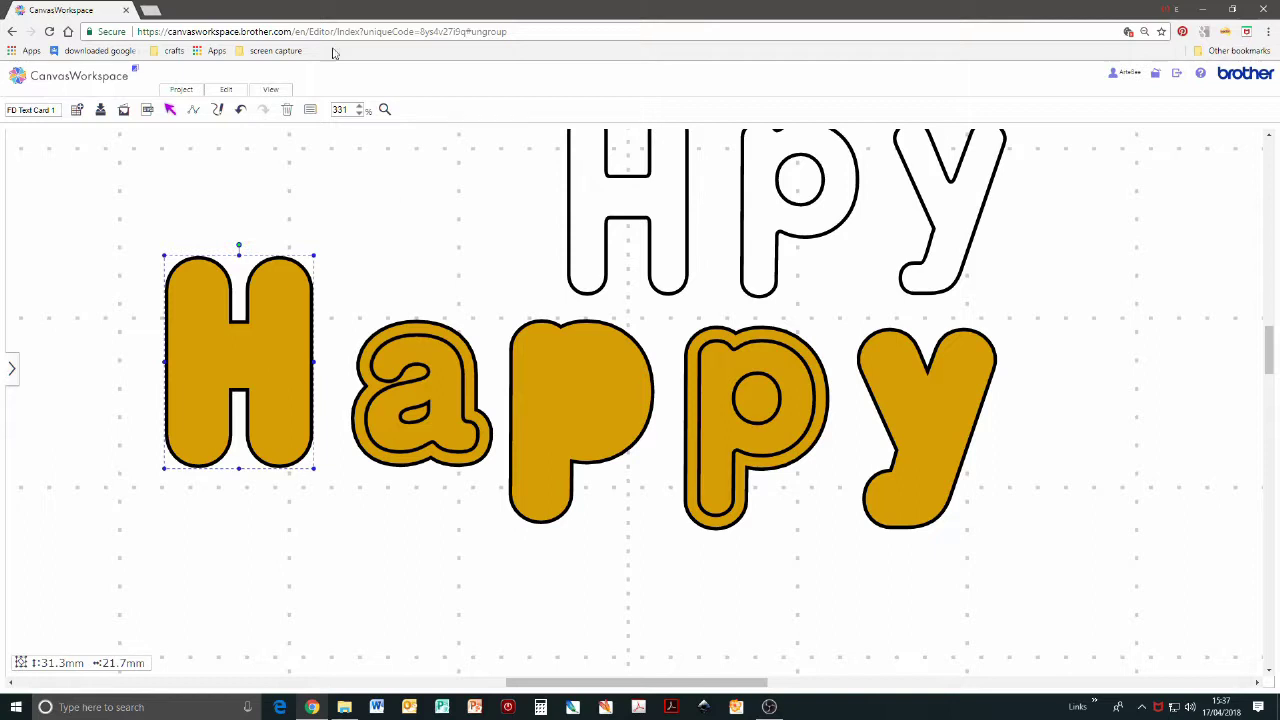
pyautogui.click(309, 111)
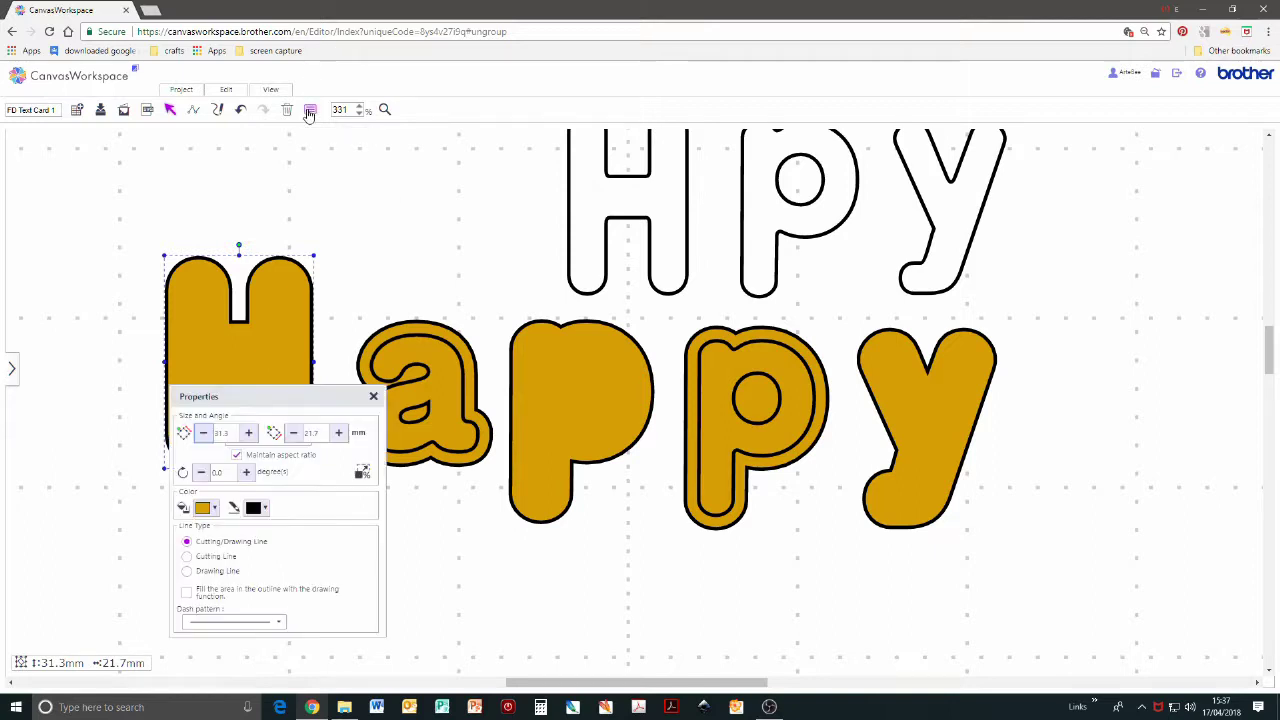
pyautogui.click(187, 572)
pyautogui.click(540, 448)
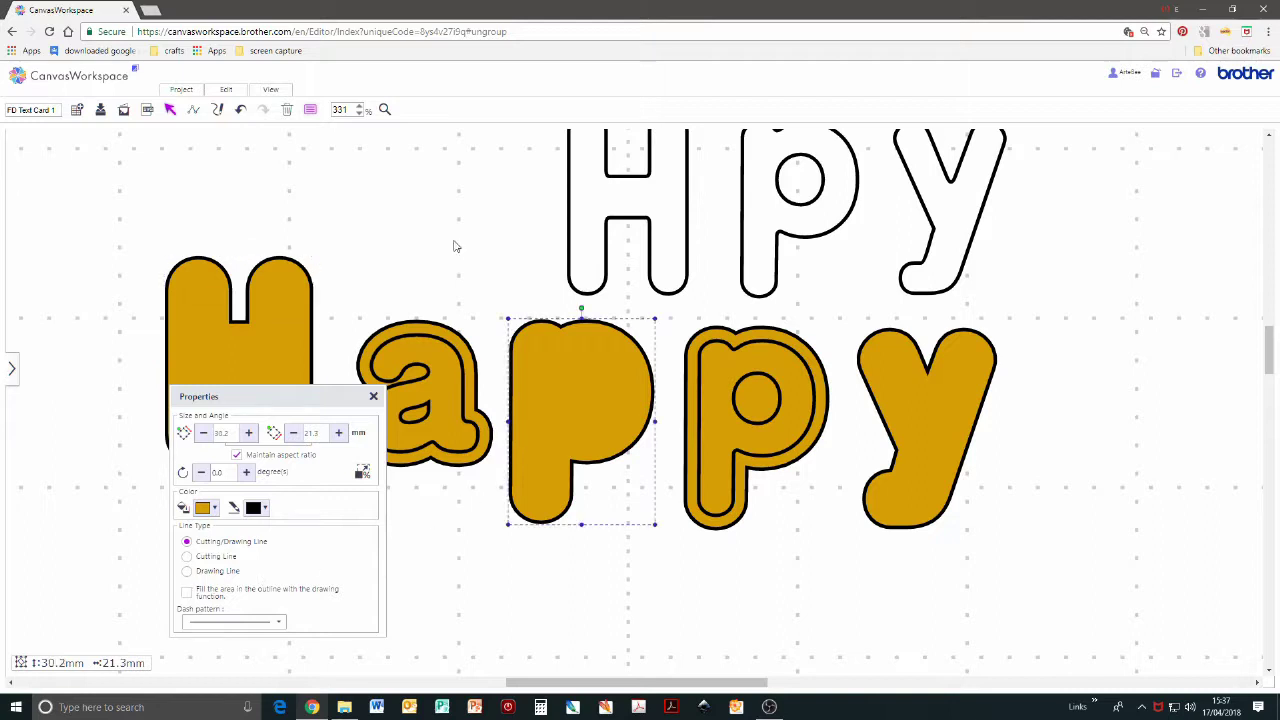
pyautogui.click(187, 571)
pyautogui.click(935, 466)
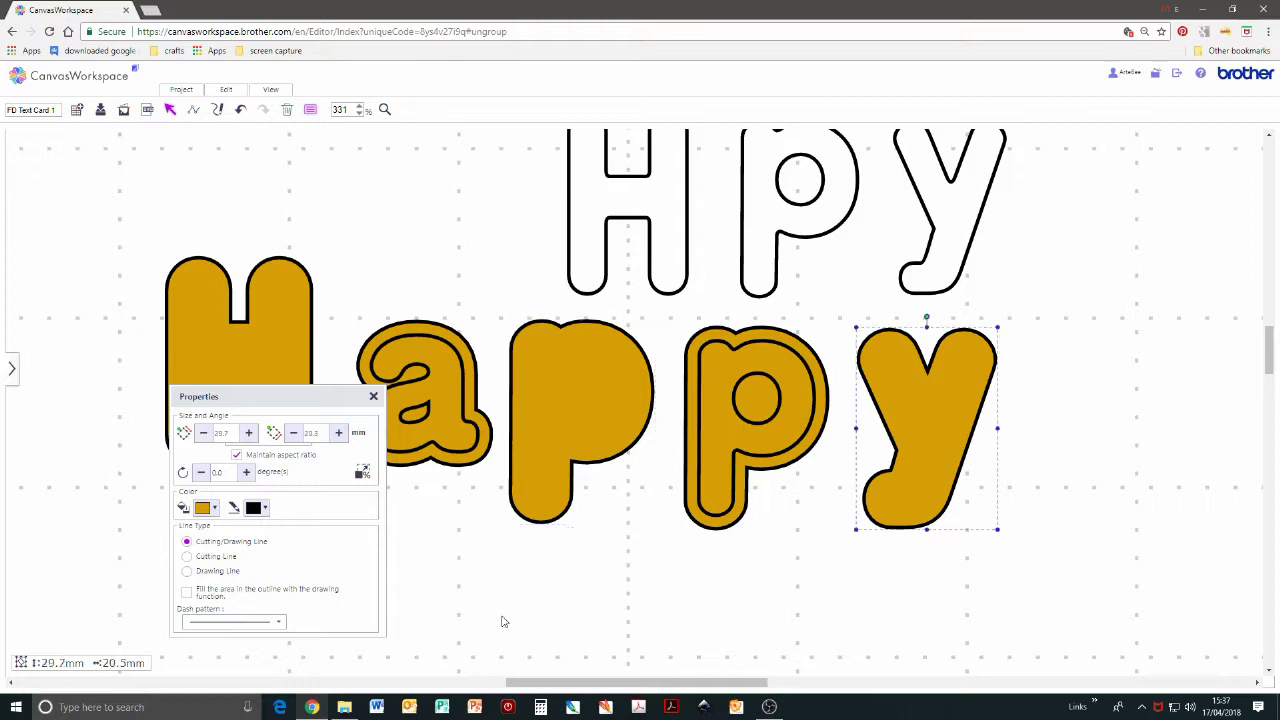
pyautogui.click(187, 571)
pyautogui.click(426, 603)
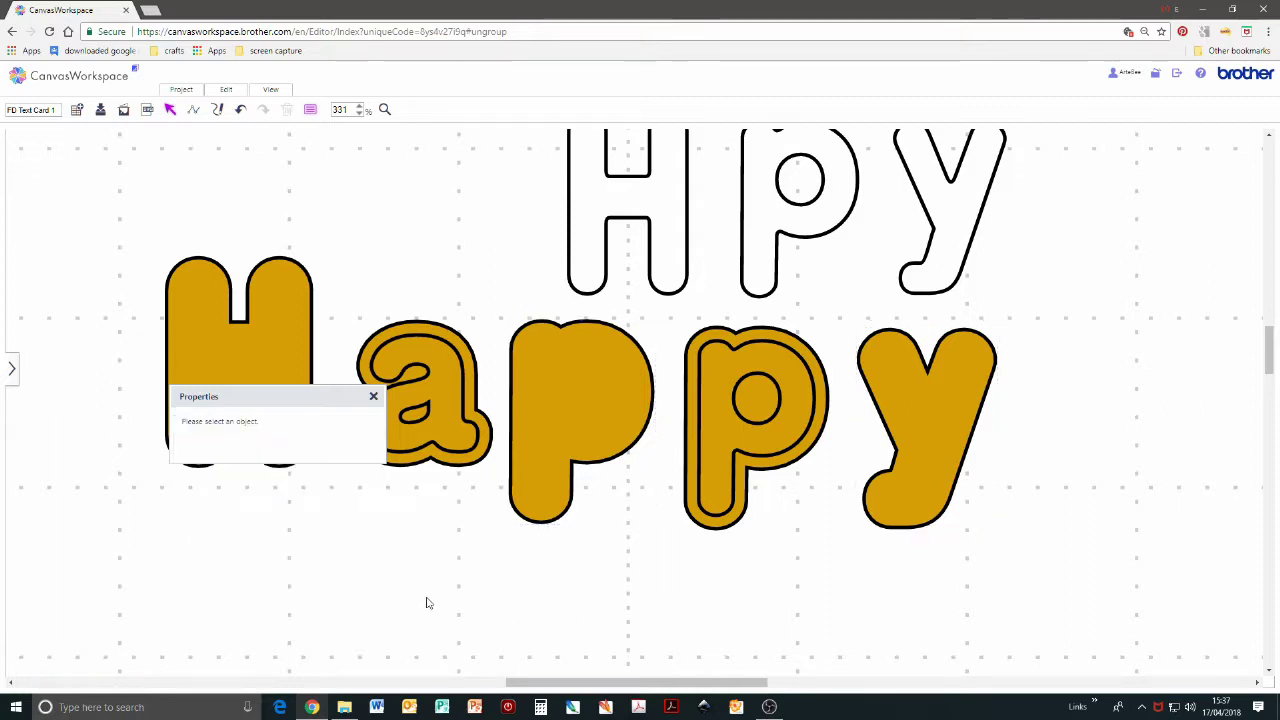
pyautogui.click(373, 396)
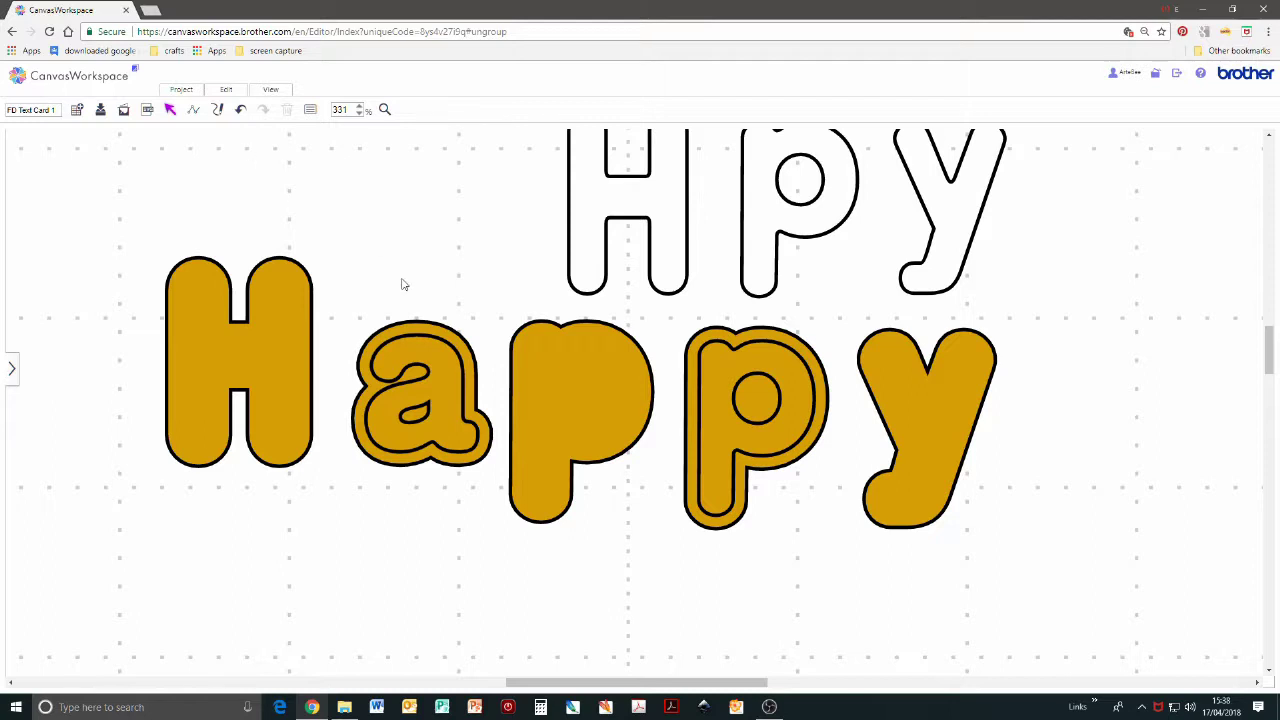
# - Apply Remove Overlapped to the a together with its backing shape
pyautogui.moveTo(401, 277); pyautogui.dragTo(419, 505)
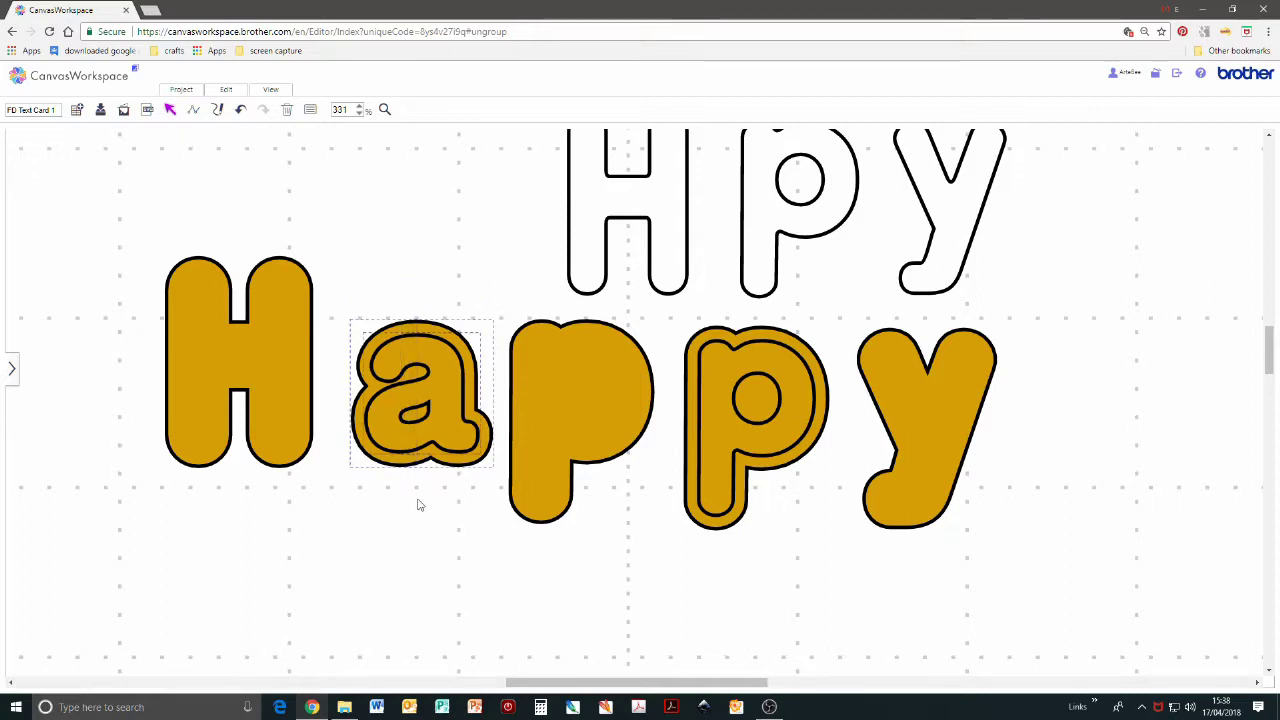
pyautogui.rightClick(390, 545)
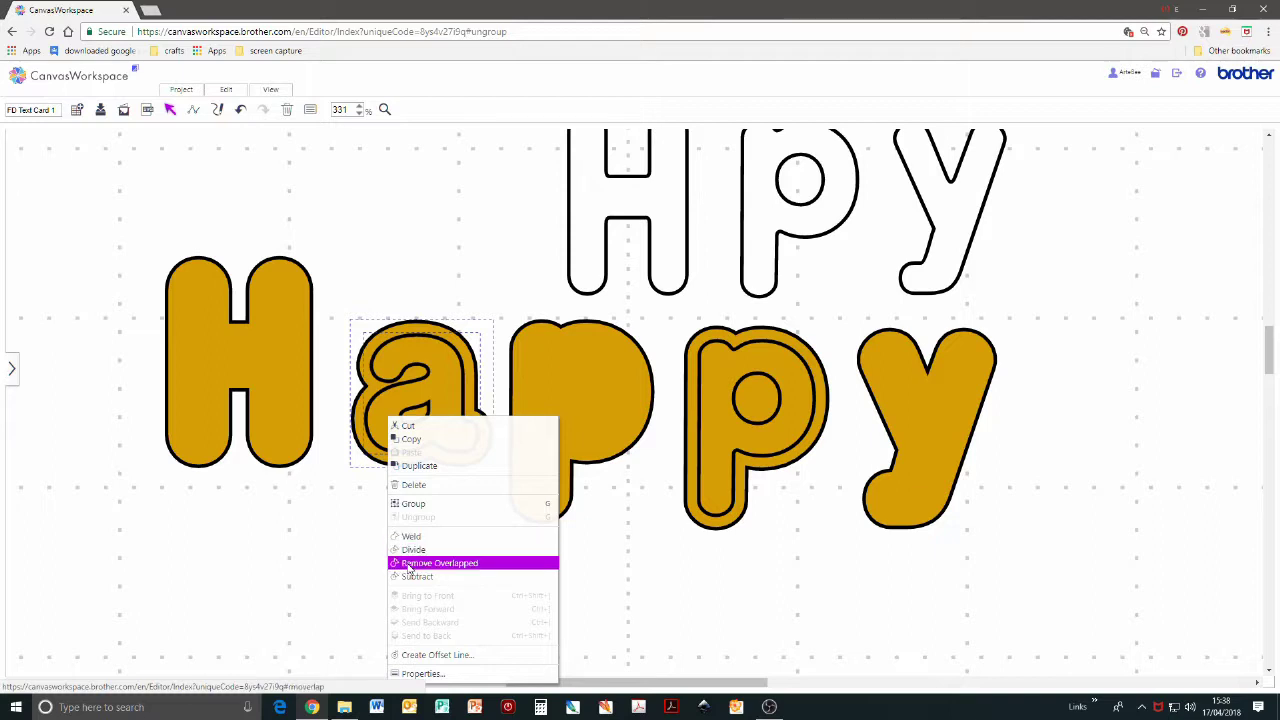
pyautogui.click(409, 566)
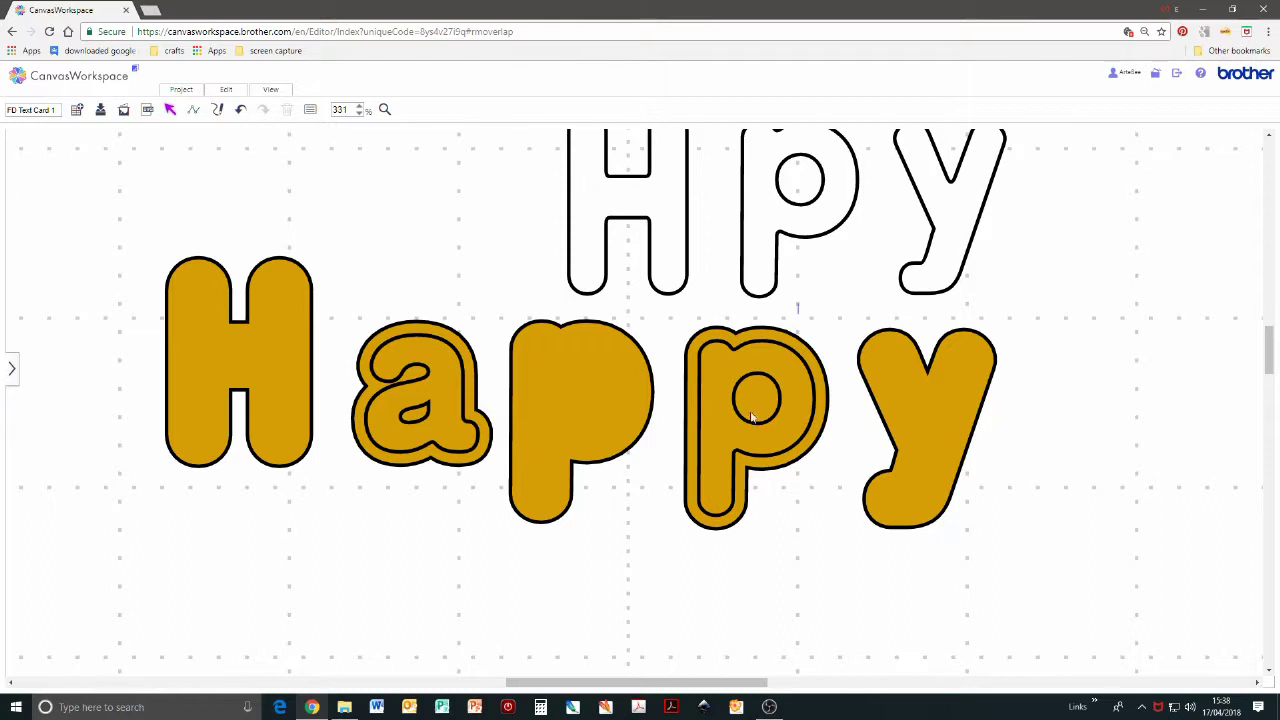
# - Try Divide on the second p together with its backing shape
pyautogui.moveTo(797, 306); pyautogui.dragTo(694, 527)
pyautogui.rightClick(694, 527)
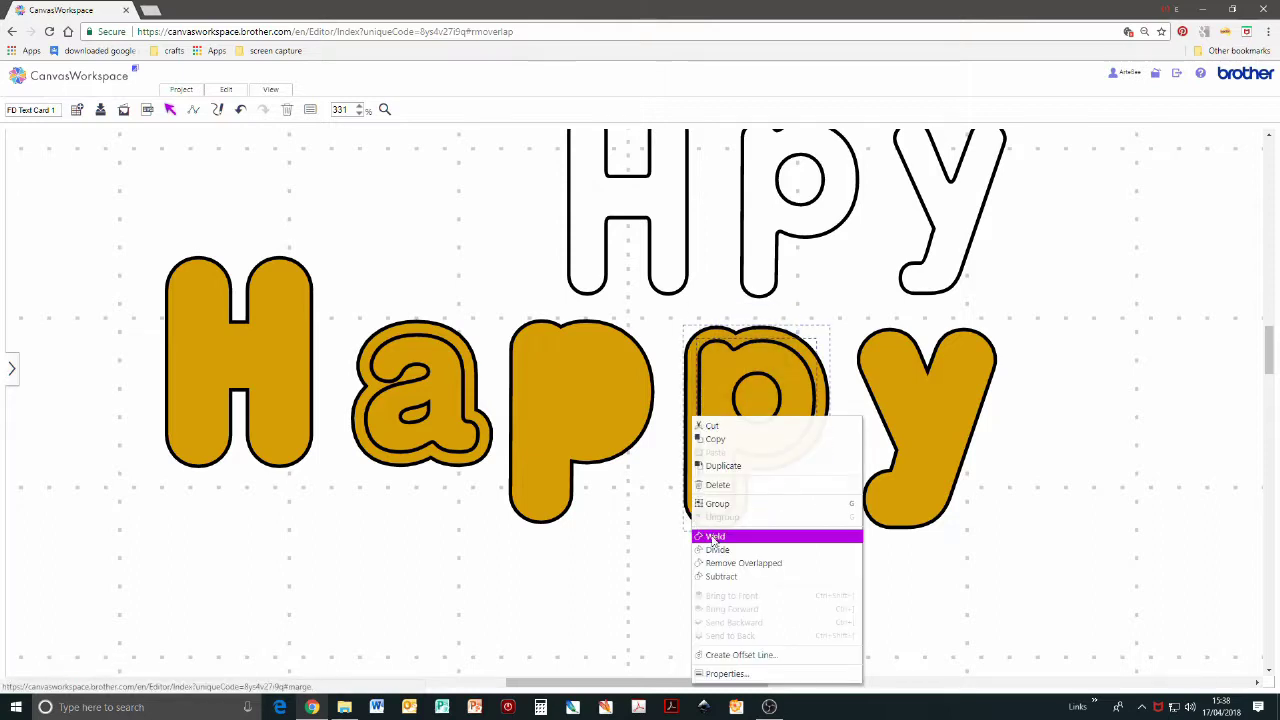
pyautogui.click(722, 550)
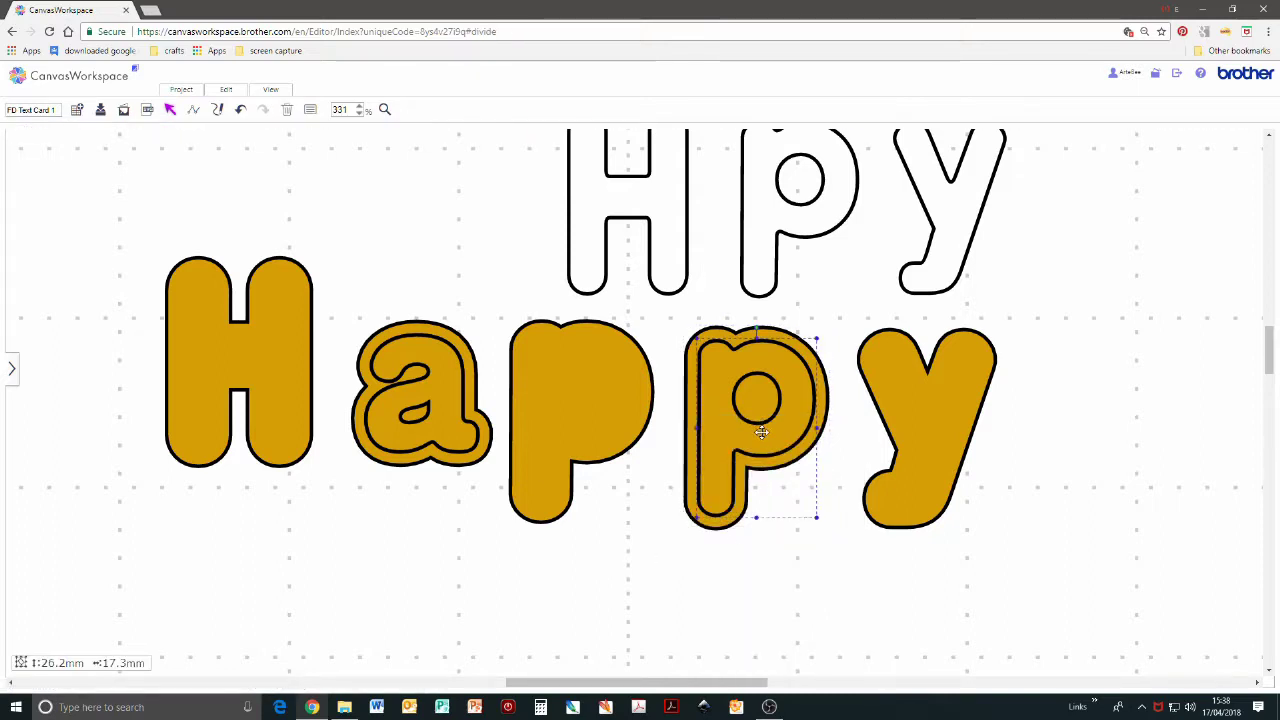
# - Pull the original second p and a out of the word and shift their backing pieces down to compare the cuts
pyautogui.moveTo(761, 432); pyautogui.dragTo(1226, 393)
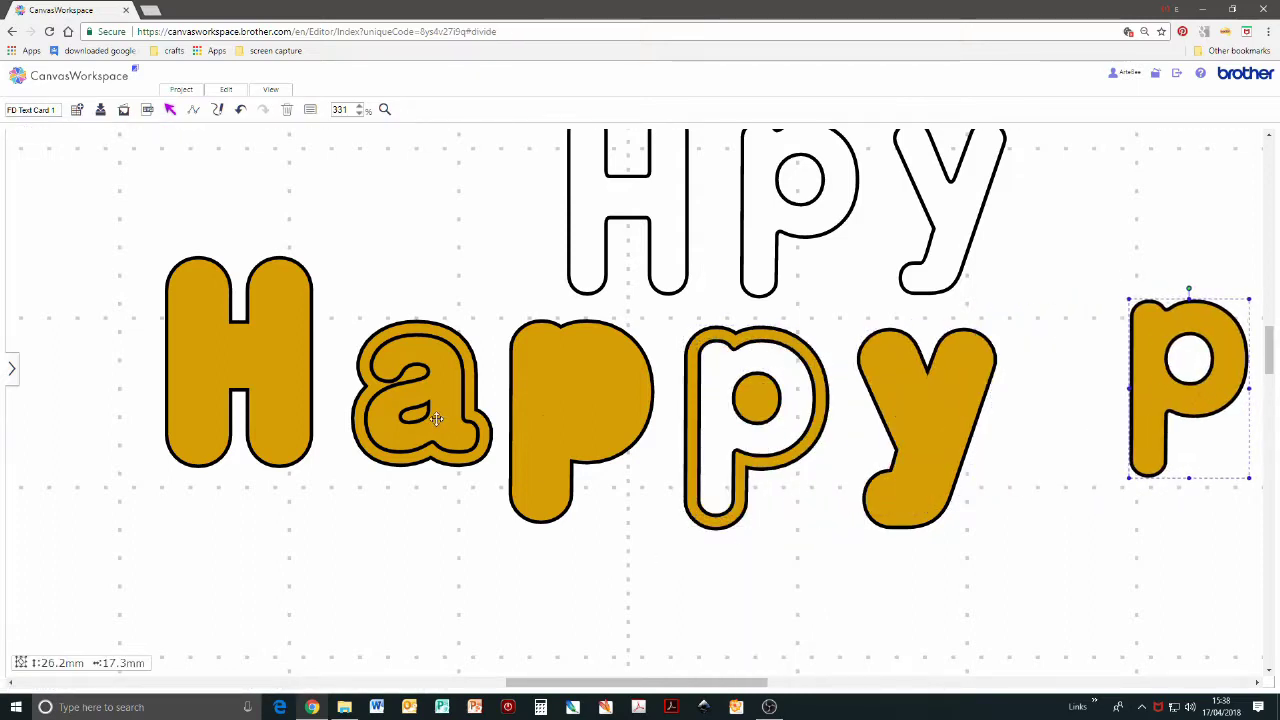
pyautogui.moveTo(365, 432); pyautogui.dragTo(68, 543)
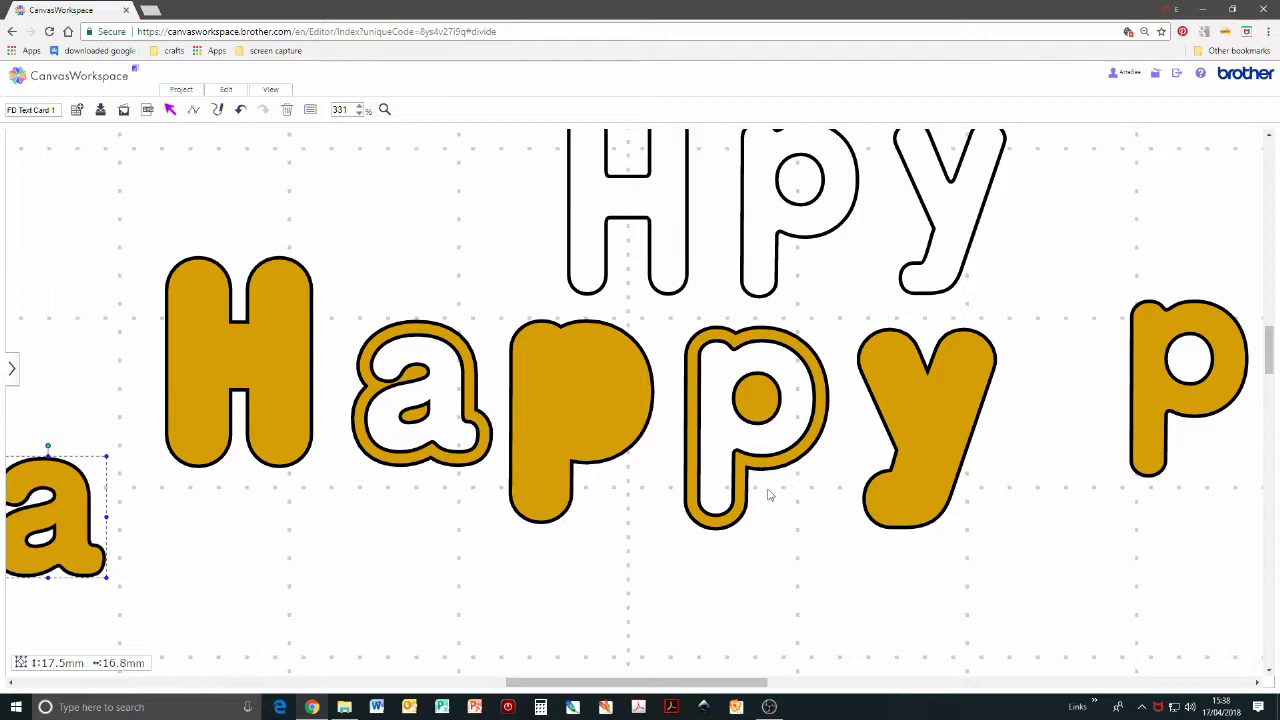
pyautogui.moveTo(780, 507); pyautogui.dragTo(783, 577)
pyautogui.moveTo(472, 454); pyautogui.dragTo(458, 574)
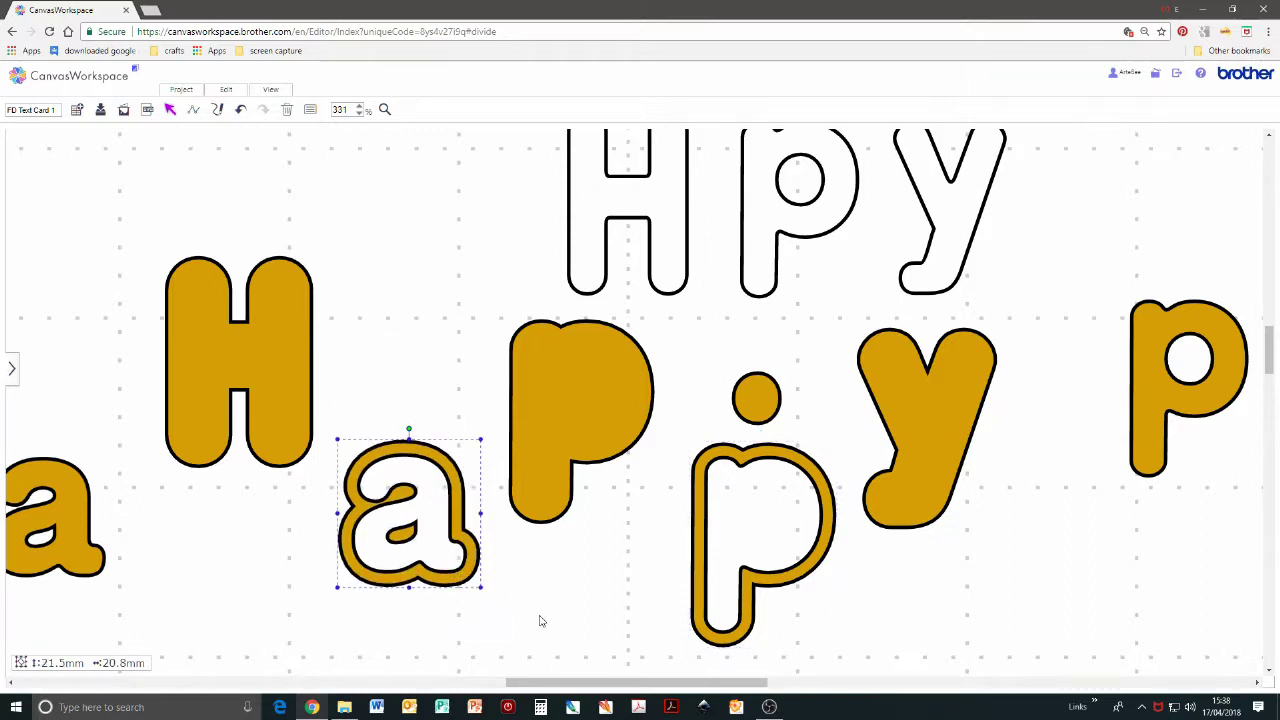
# - Undo the moves of the a and second p pieces and the division of the second p
pyautogui.click(240, 110)
pyautogui.click(240, 110)
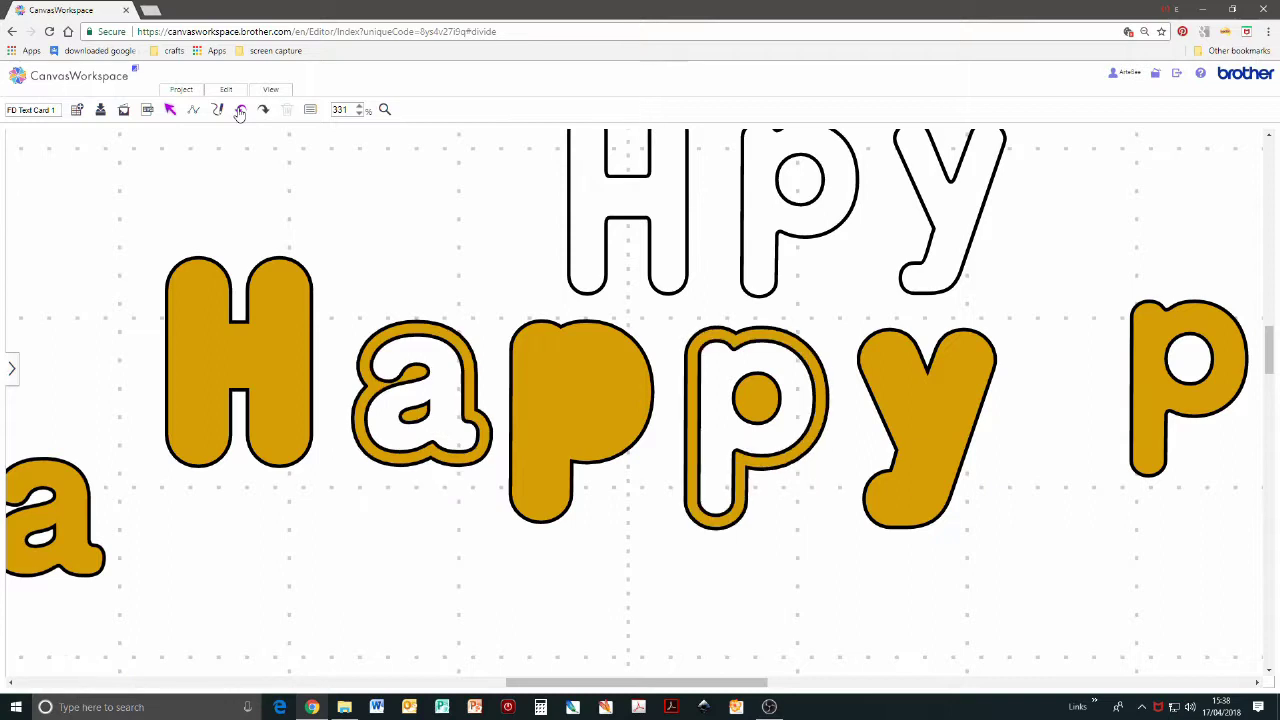
pyautogui.click(240, 110)
pyautogui.click(240, 110)
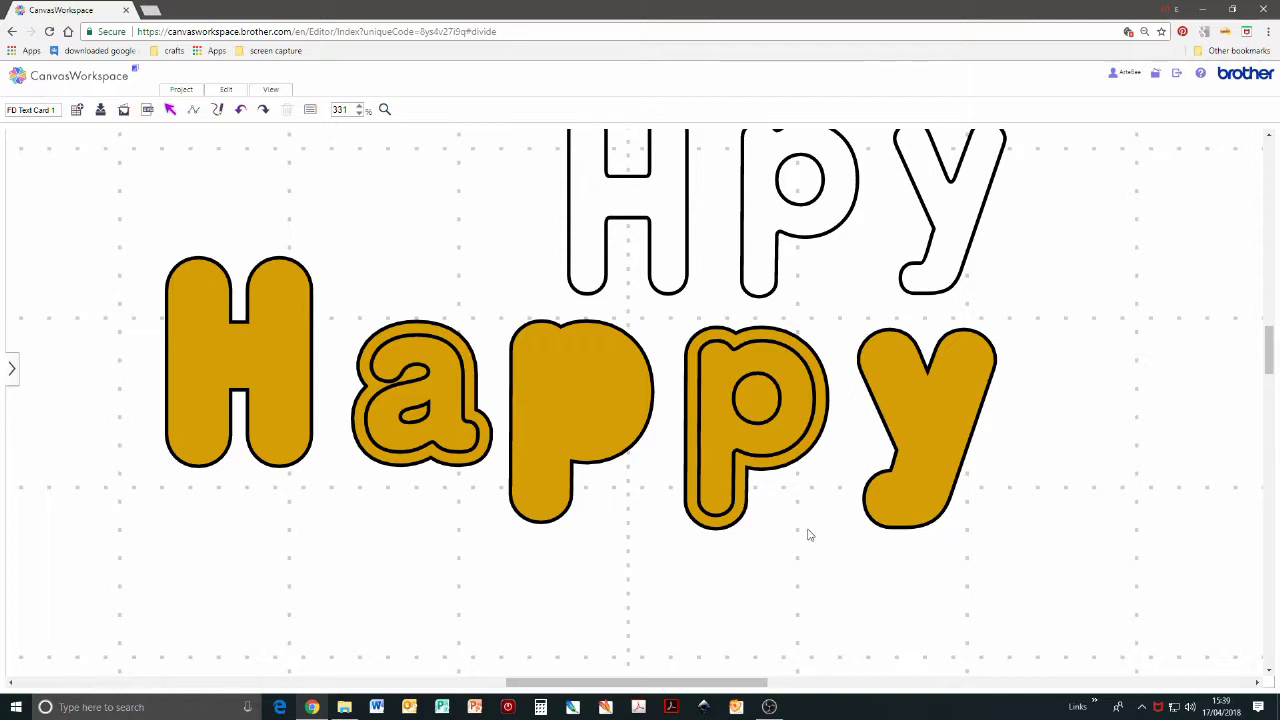
# - Test whether the second p is whole by moving it down off its backing, and undo the move
pyautogui.moveTo(810, 535); pyautogui.dragTo(705, 400)
pyautogui.click(875, 587)
pyautogui.moveTo(770, 437); pyautogui.dragTo(770, 475)
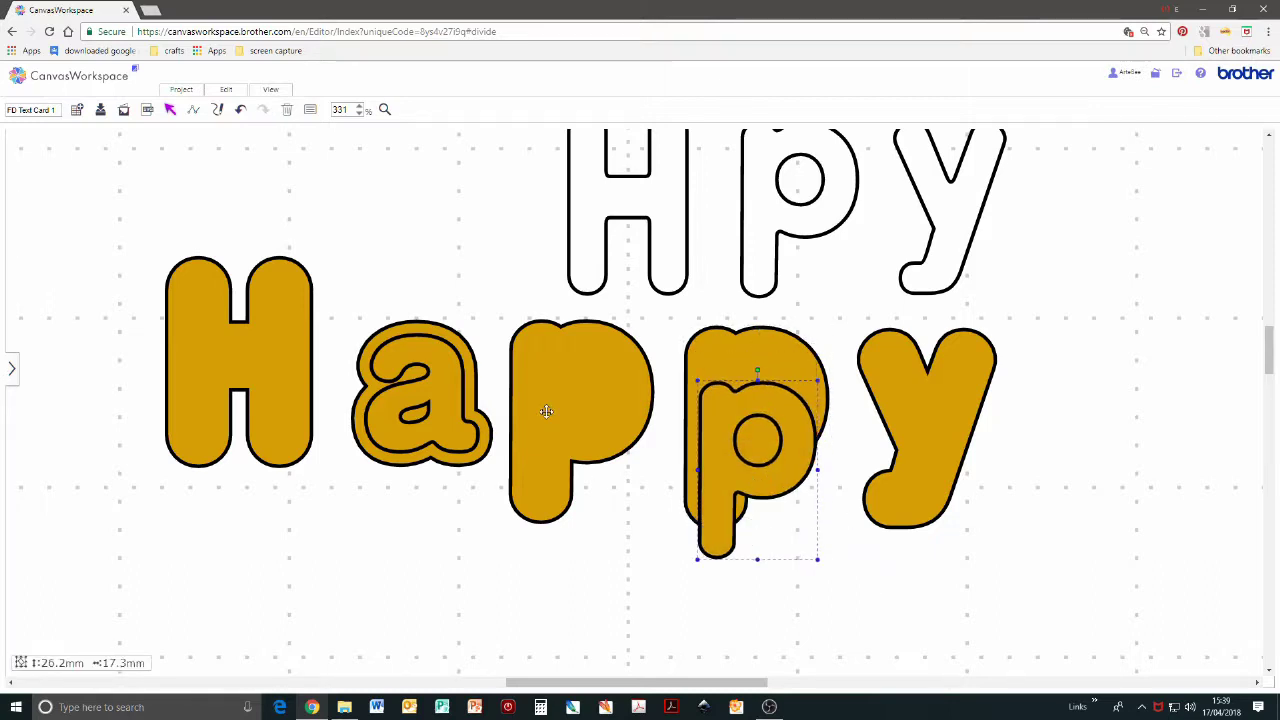
pyautogui.click(240, 112)
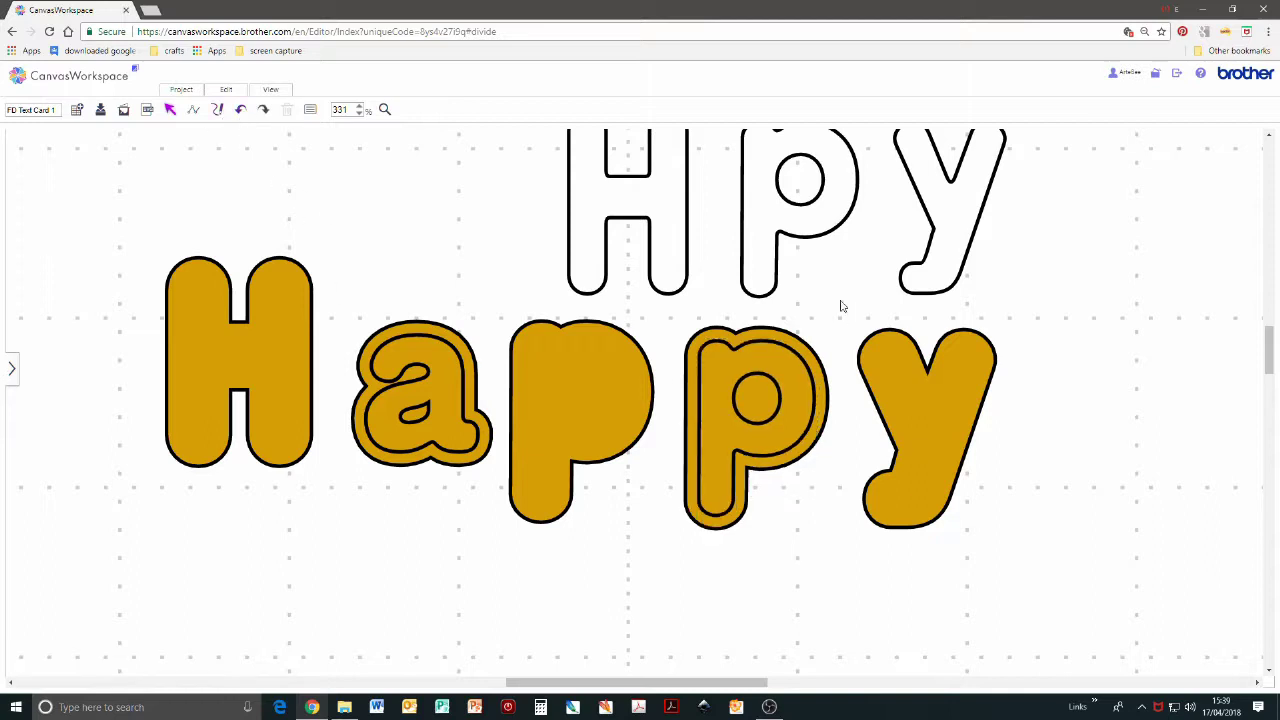
# - Apply Remove Overlapped to the second p together with its backing shape
pyautogui.moveTo(815, 321); pyautogui.dragTo(731, 512)
pyautogui.rightClick(806, 577)
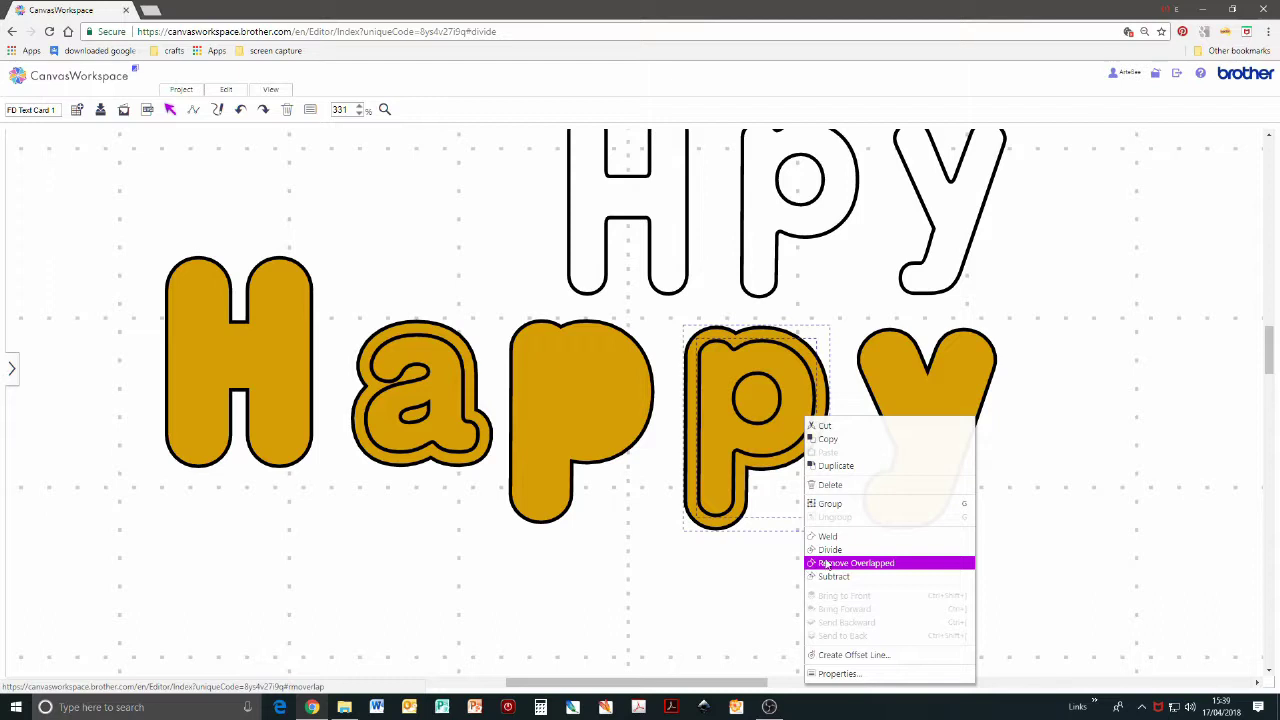
pyautogui.click(808, 564)
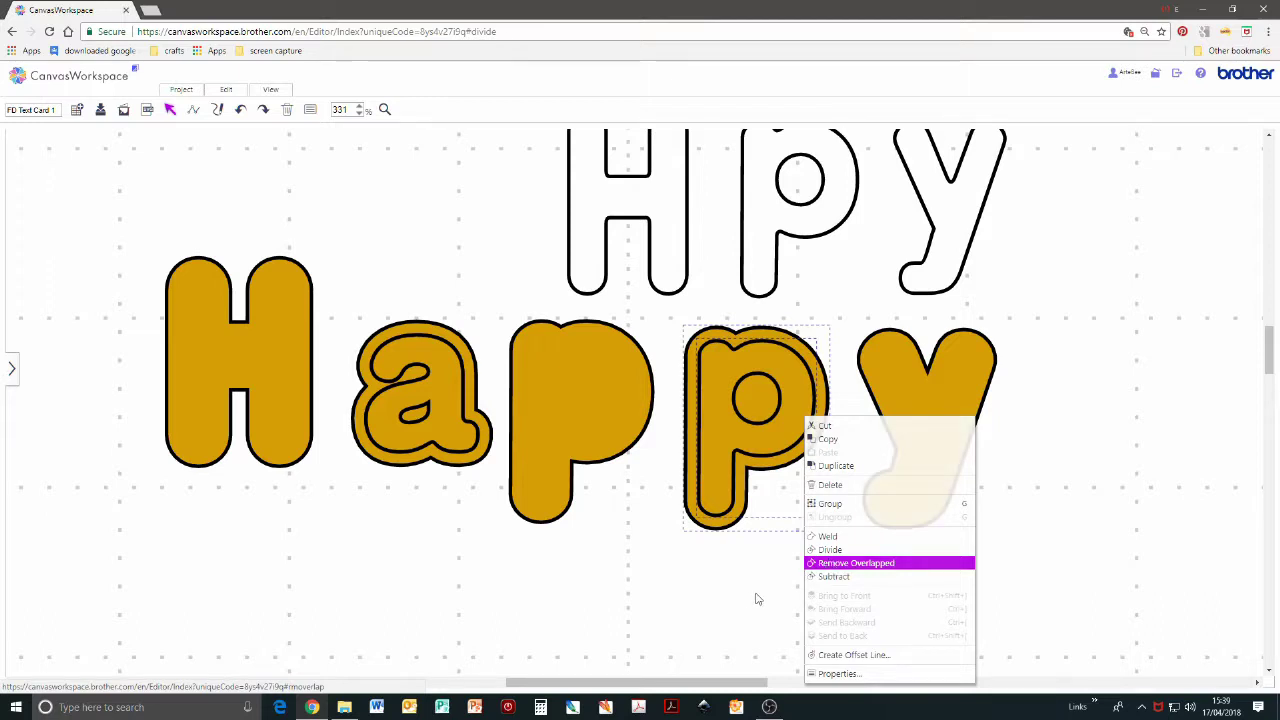
# - Pull the second p out to the far right and the a out below the H, leaving their cut backing pieces in the word
pyautogui.moveTo(731, 434); pyautogui.dragTo(1123, 528)
pyautogui.moveTo(690, 510); pyautogui.dragTo(718, 515)
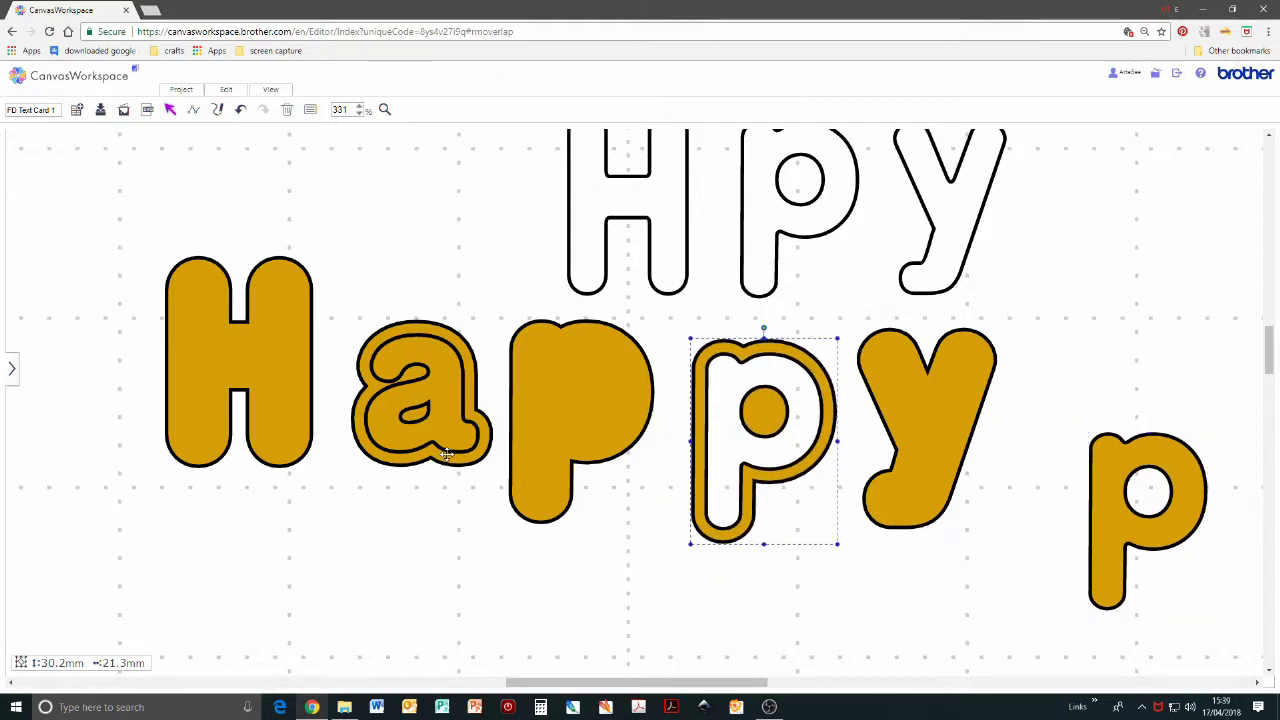
pyautogui.moveTo(454, 421); pyautogui.dragTo(205, 599)
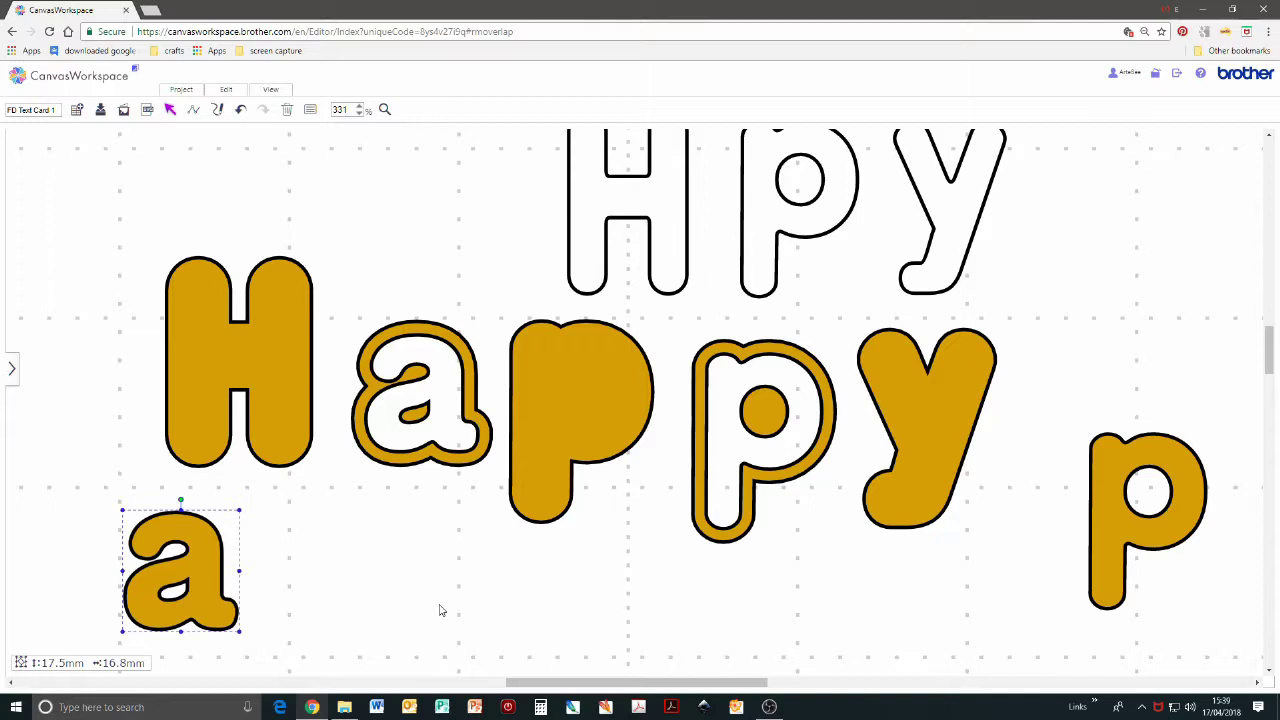
pyautogui.click(325, 598)
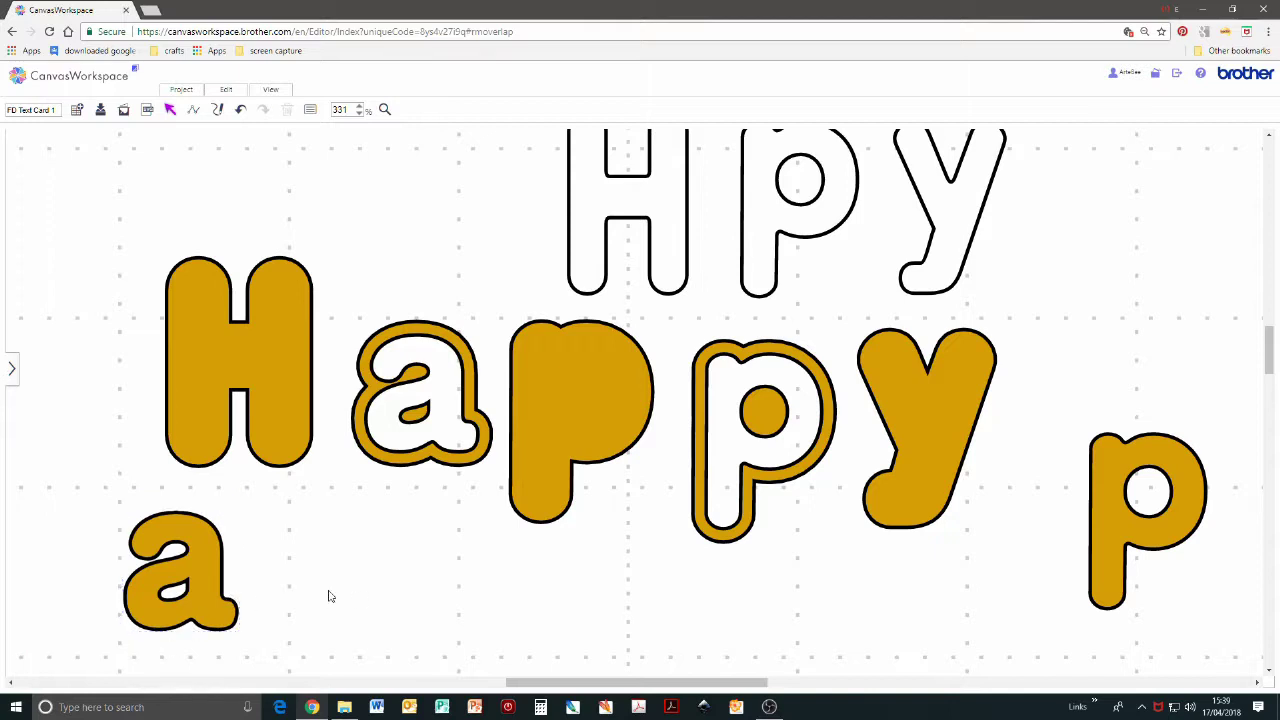
# - Set the line type of the cut backing pieces of the a and second p to Drawing Line
pyautogui.click(451, 336)
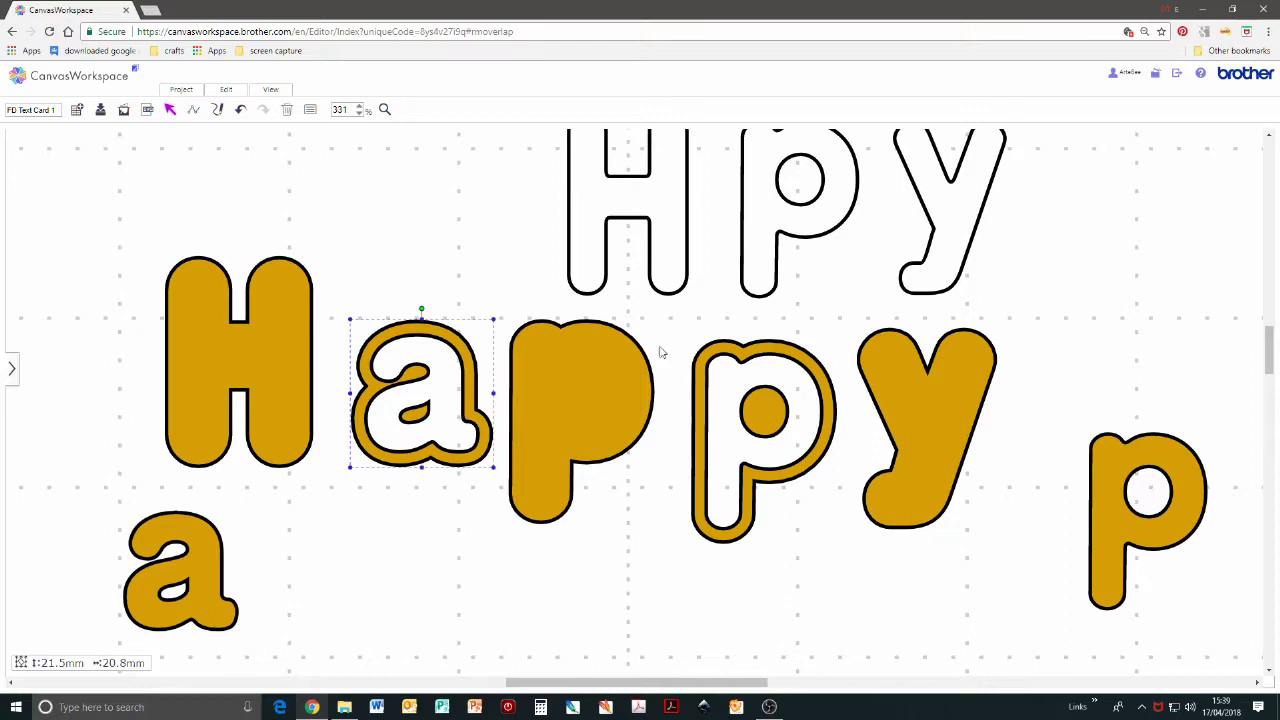
pyautogui.keyDown('shift'); pyautogui.click(740, 355); pyautogui.keyUp('shift')
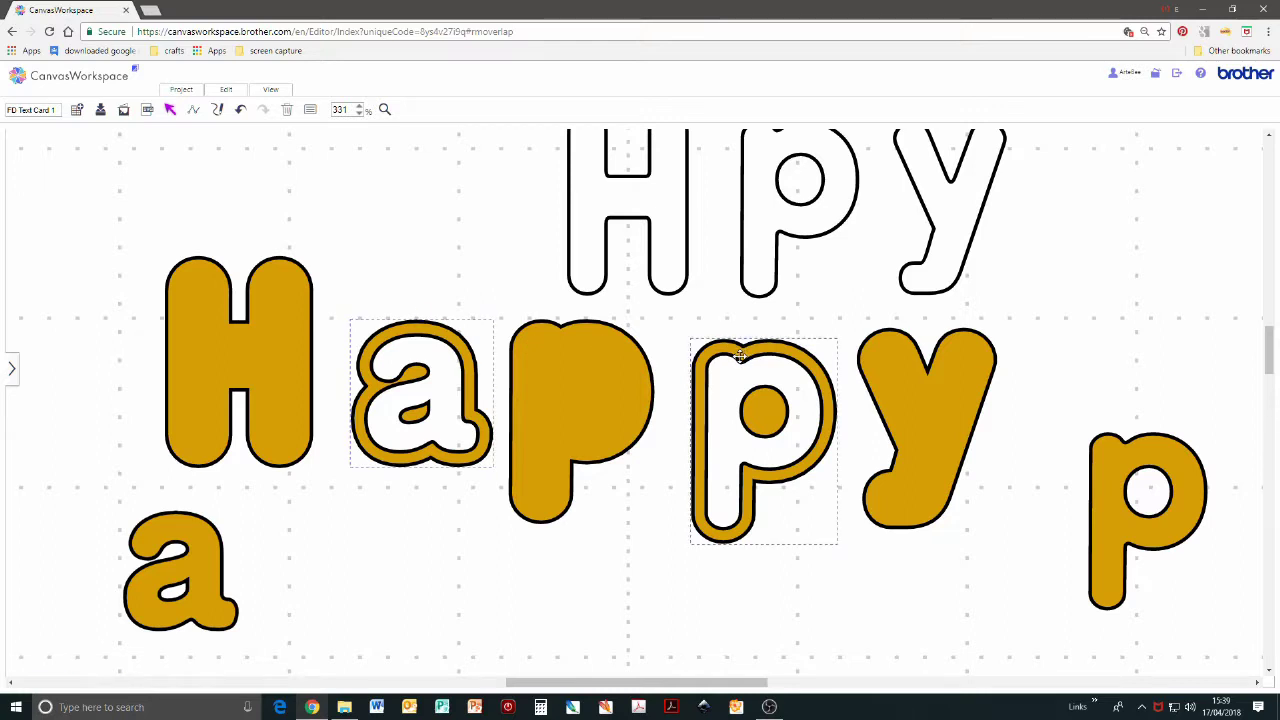
pyautogui.click(310, 110)
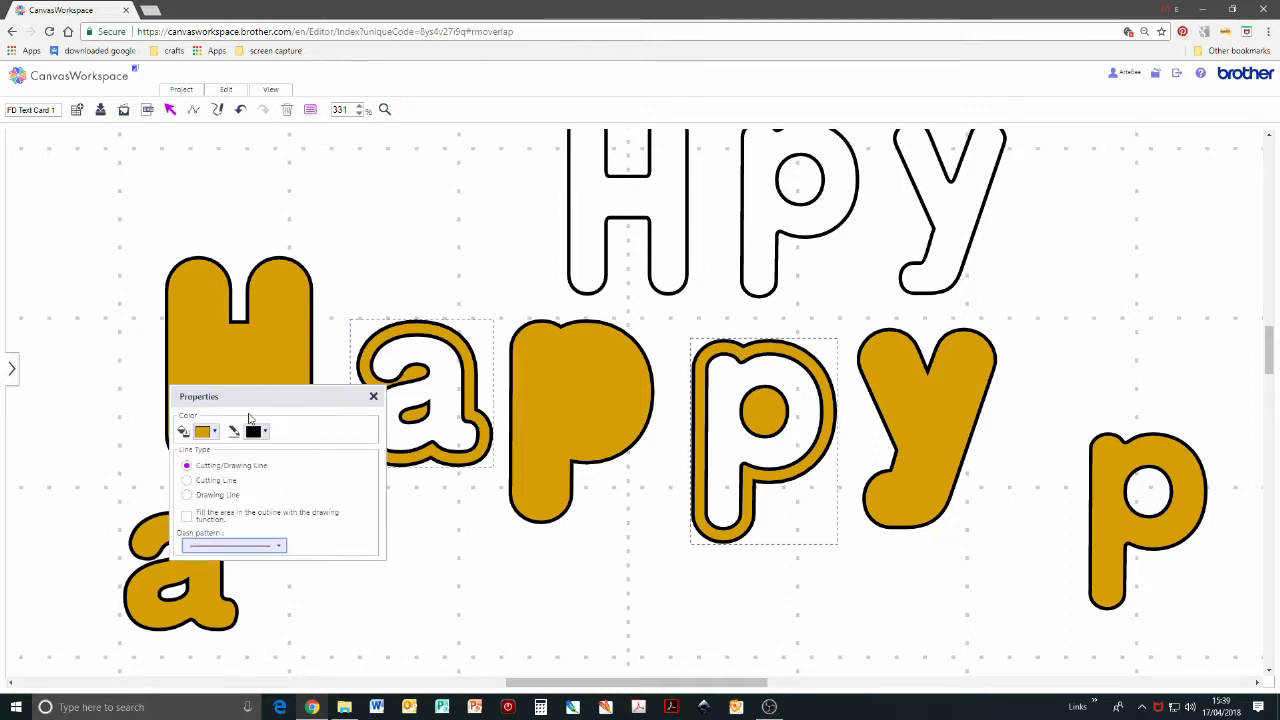
pyautogui.click(187, 496)
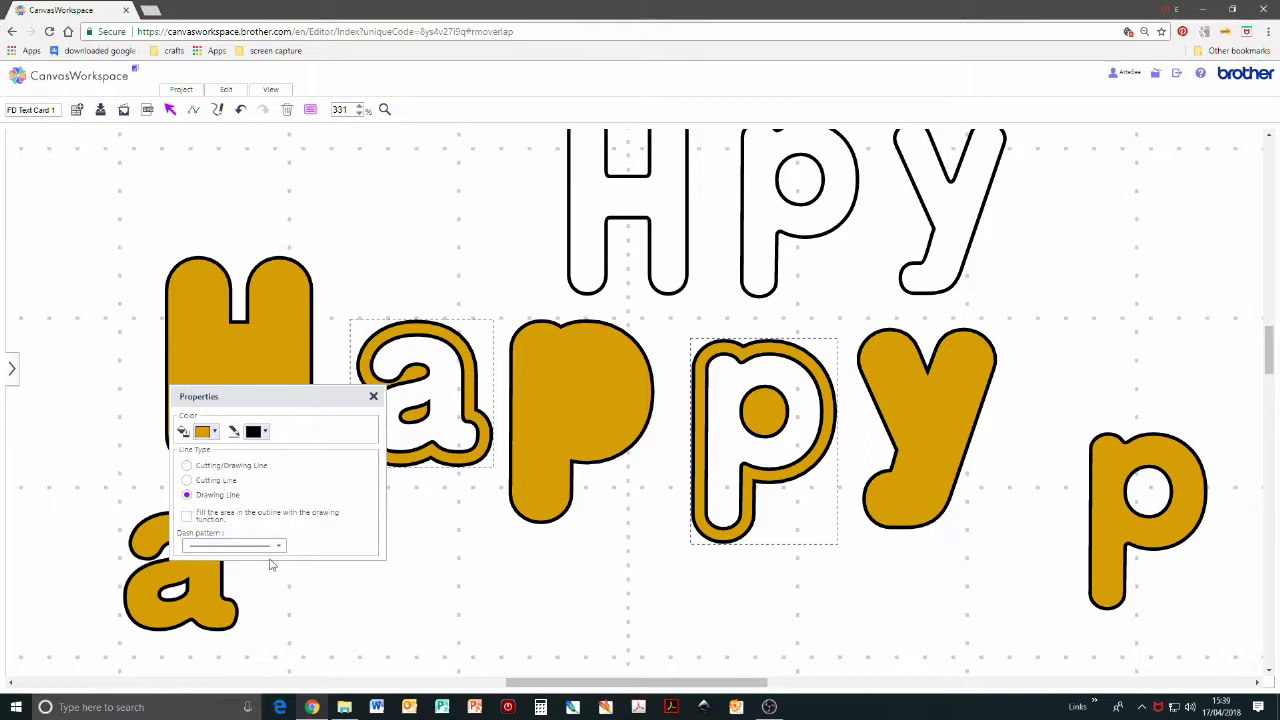
pyautogui.click(373, 397)
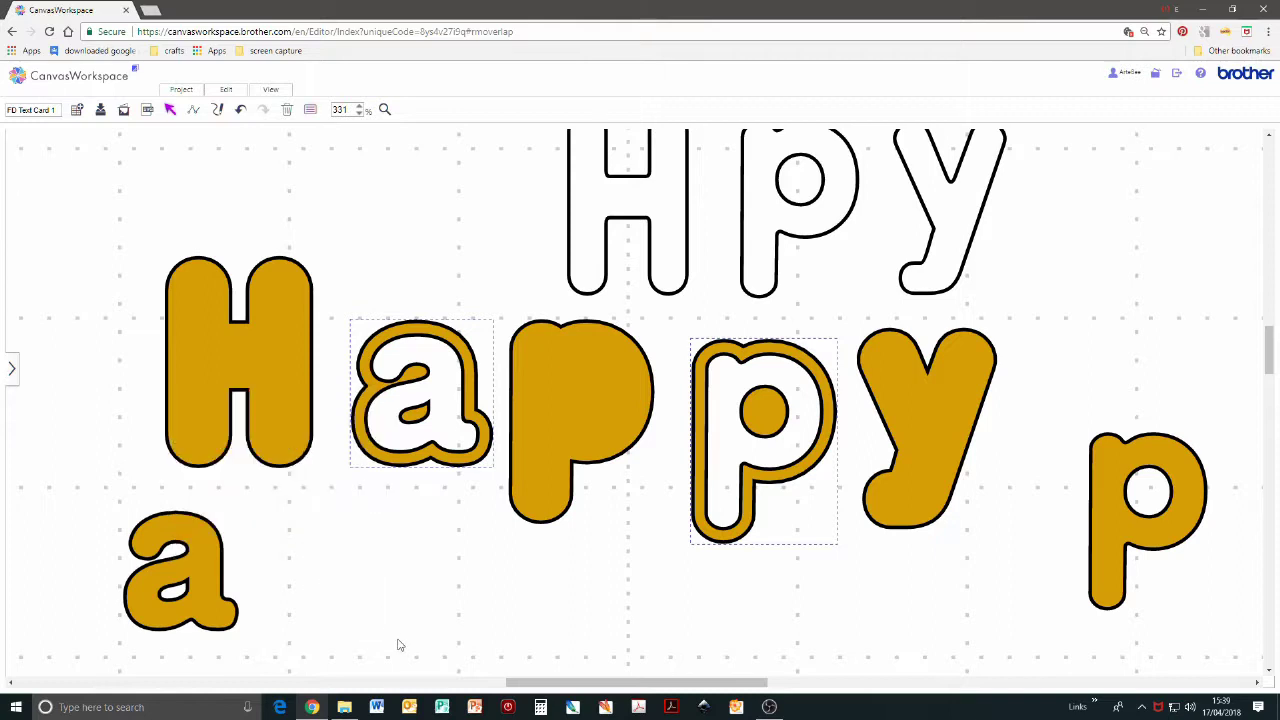
# - Move the loose a to the far right, above the loose p
pyautogui.click(347, 625)
pyautogui.moveTo(172, 565); pyautogui.dragTo(1127, 315)
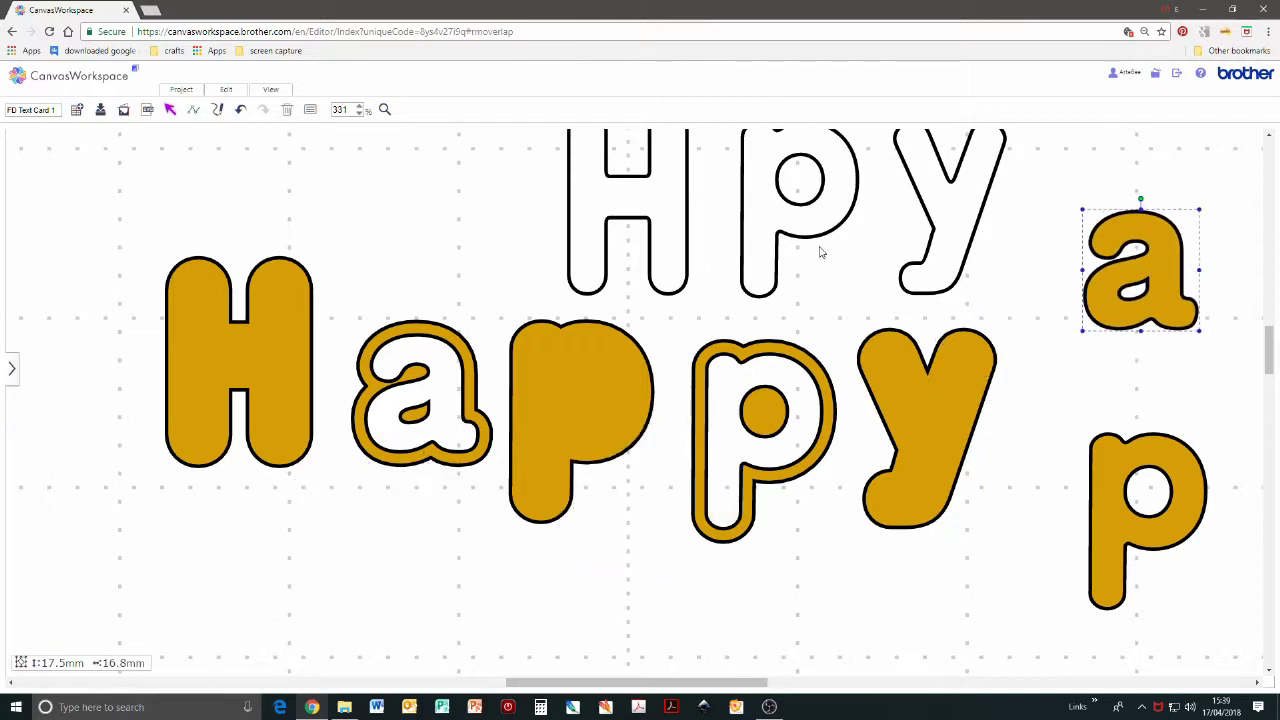
pyautogui.click(1048, 241)
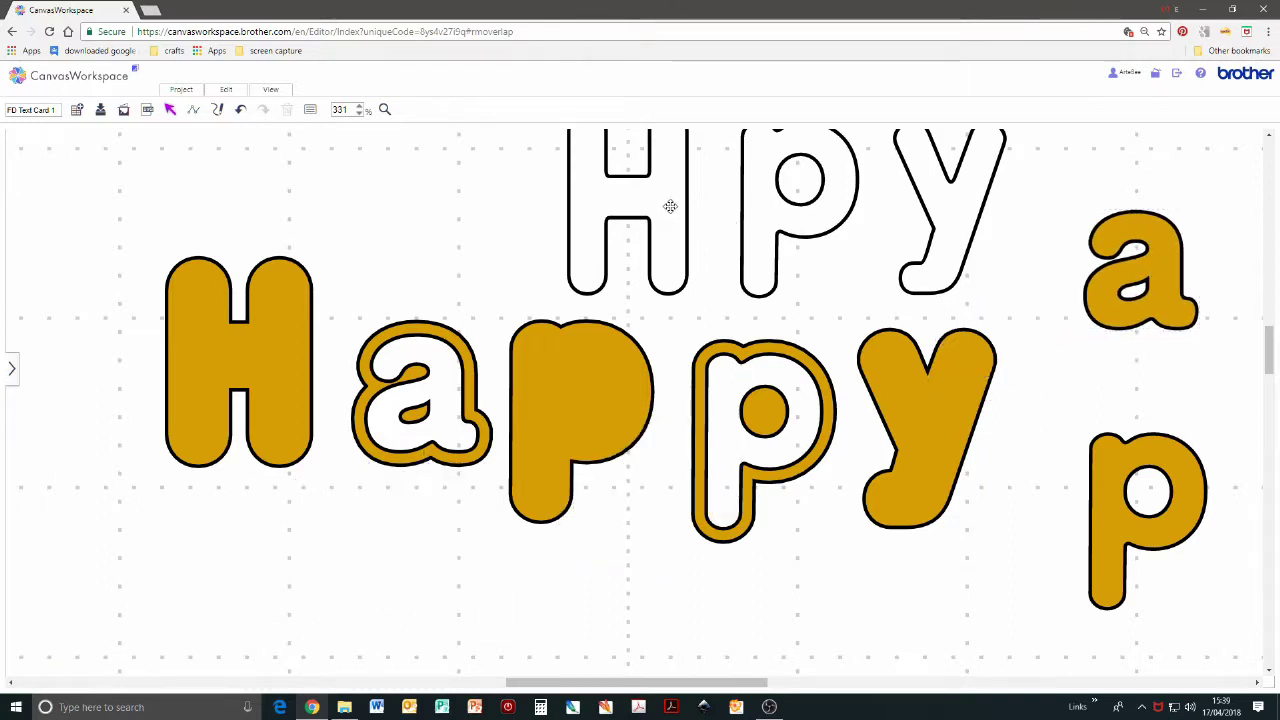
# - Place the white H, p and y letters onto the backing shapes of the H, first p and y
pyautogui.moveTo(667, 205); pyautogui.dragTo(270, 367)
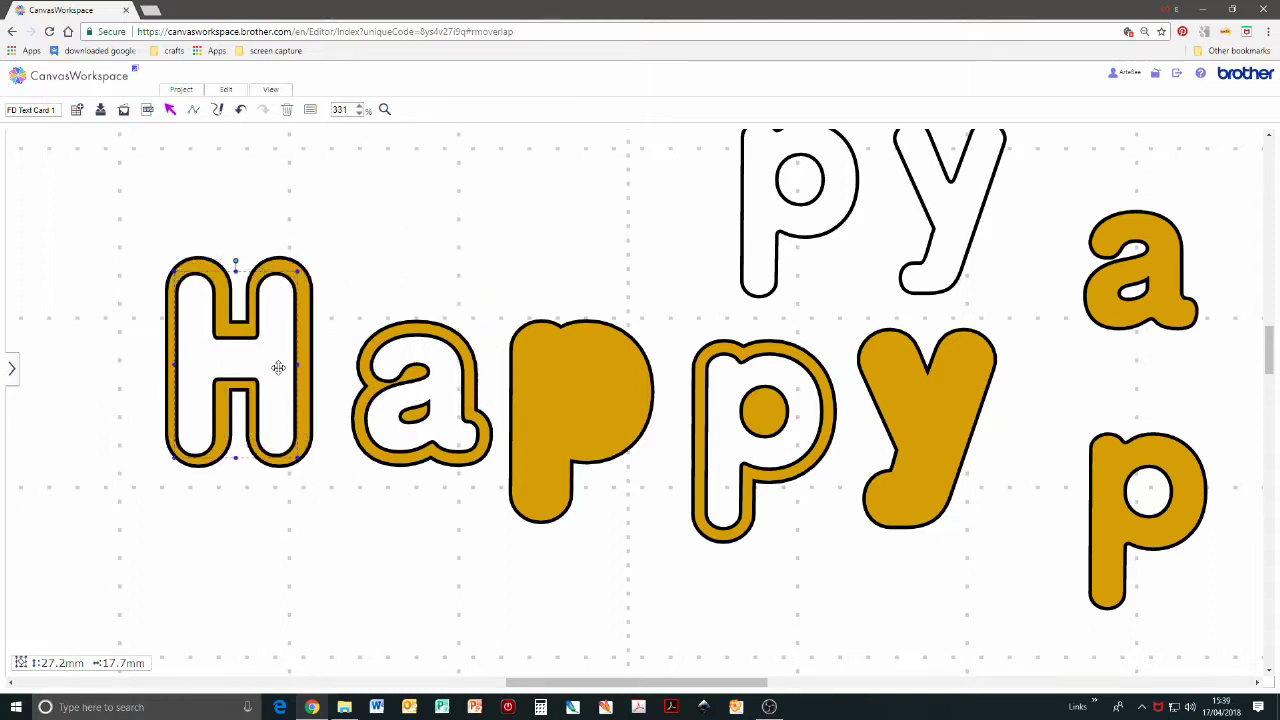
pyautogui.moveTo(831, 203); pyautogui.dragTo(609, 413)
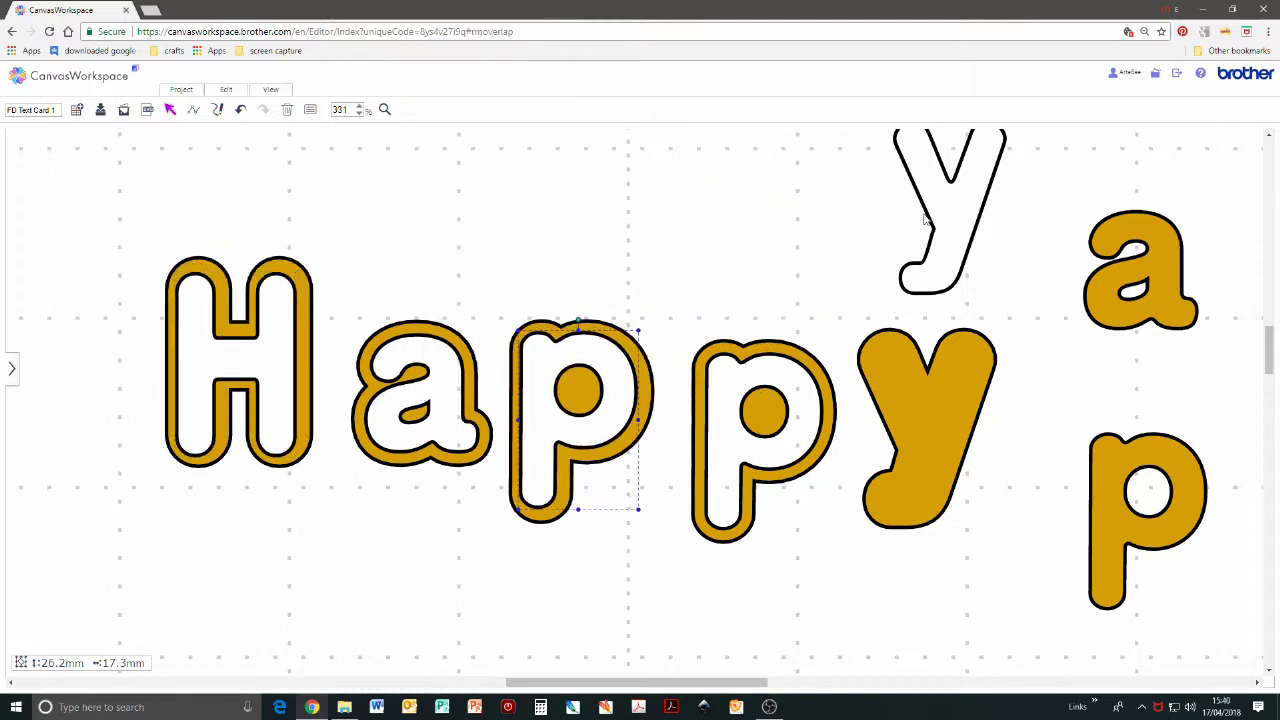
pyautogui.moveTo(938, 286); pyautogui.dragTo(921, 436)
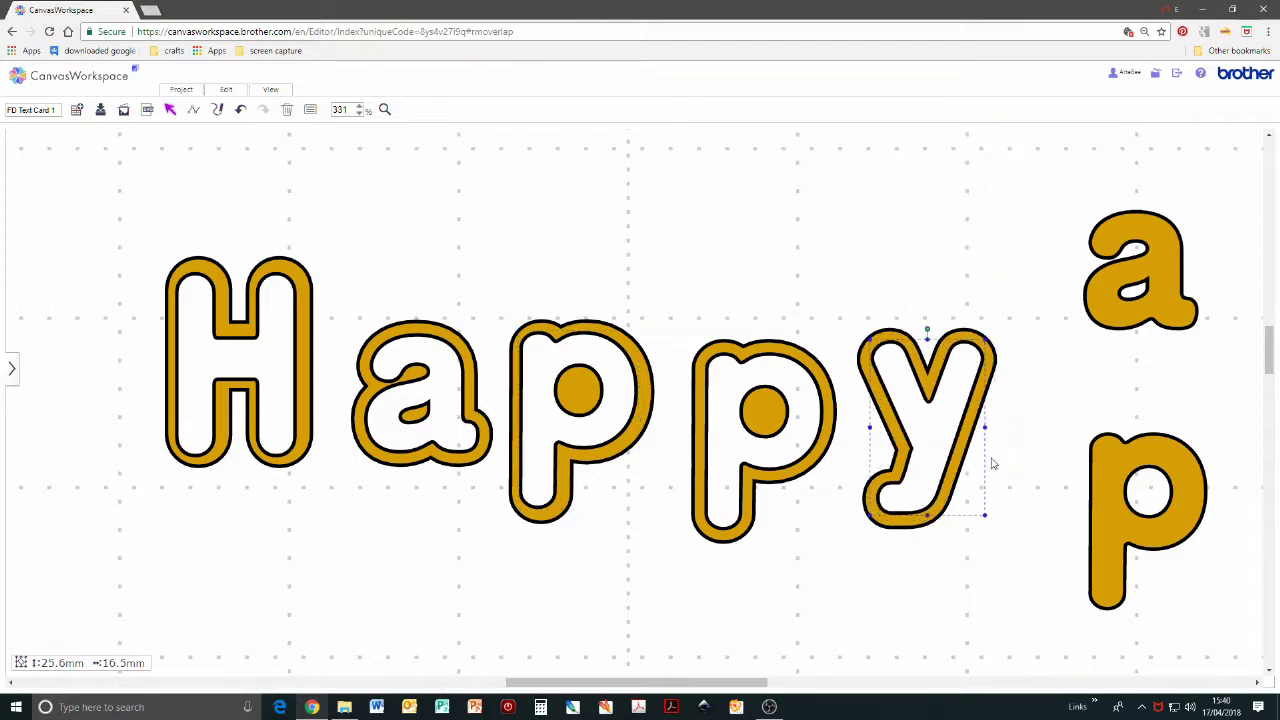
# - Group the white y with its backing shape, and ungroup the pair again
pyautogui.moveTo(1001, 547); pyautogui.dragTo(888, 278)
pyautogui.rightClick(890, 281)
pyautogui.click(914, 362)
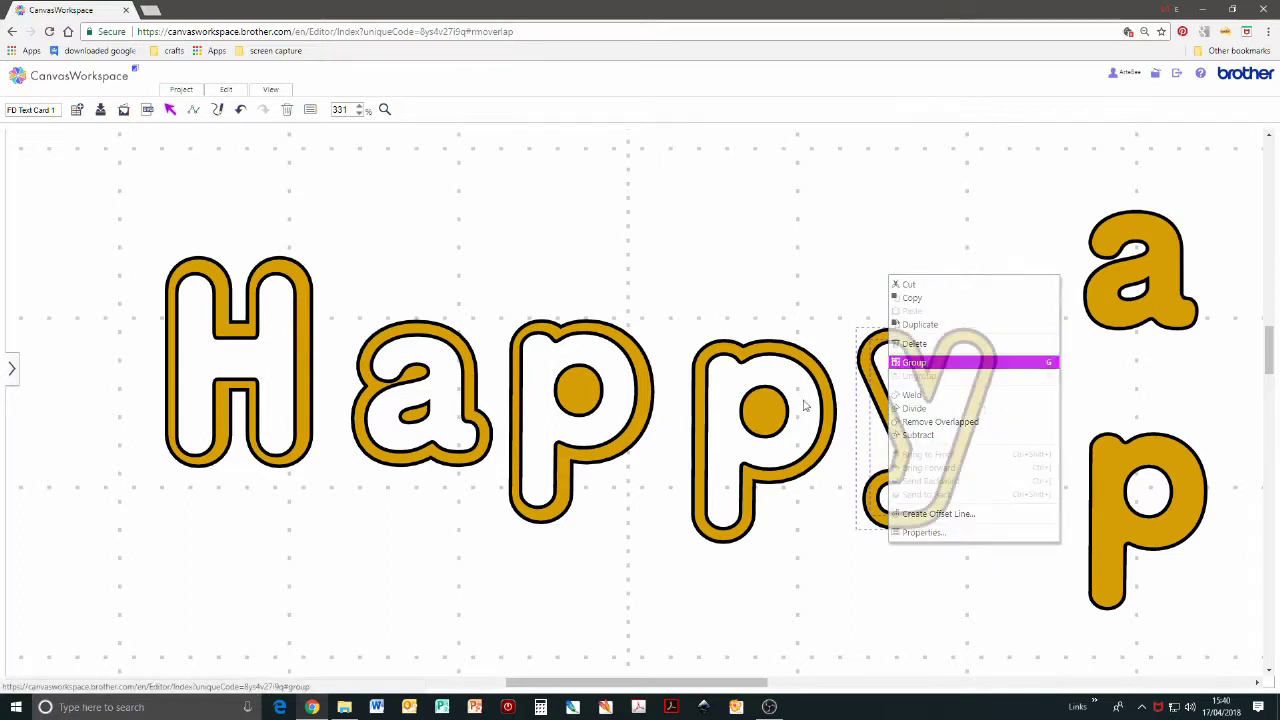
pyautogui.moveTo(636, 518); pyautogui.dragTo(568, 302)
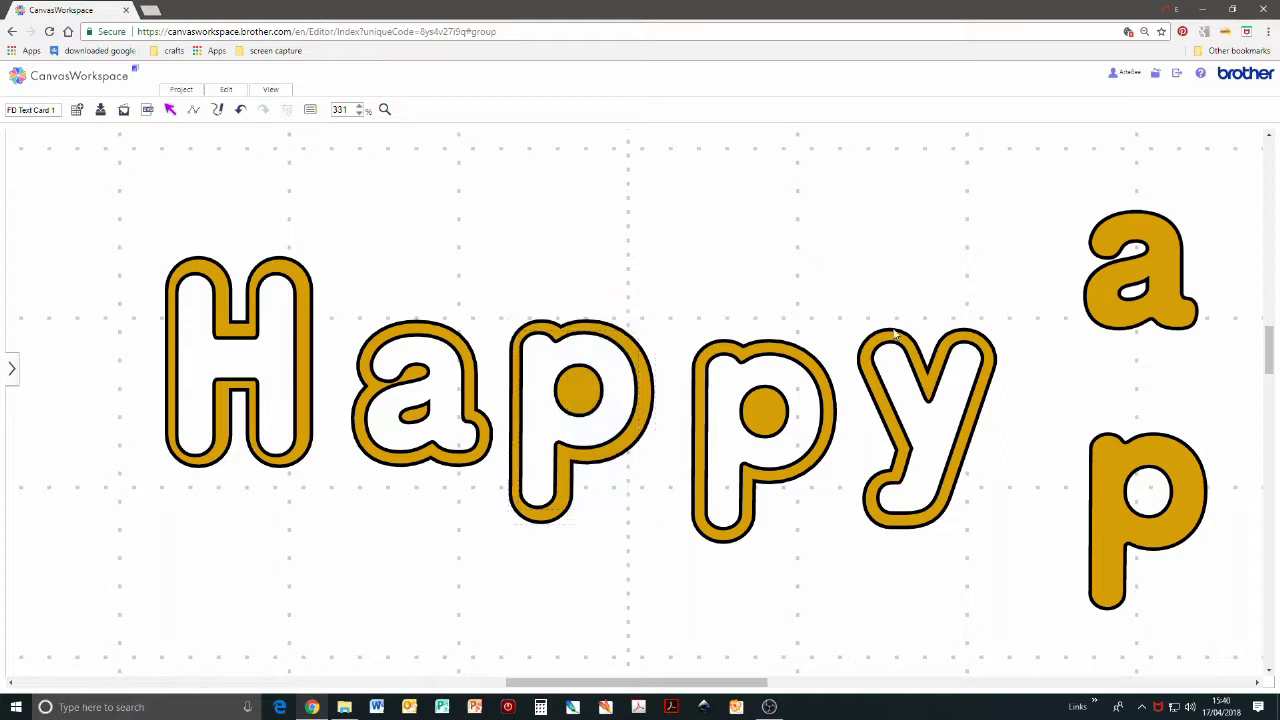
pyautogui.click(930, 484)
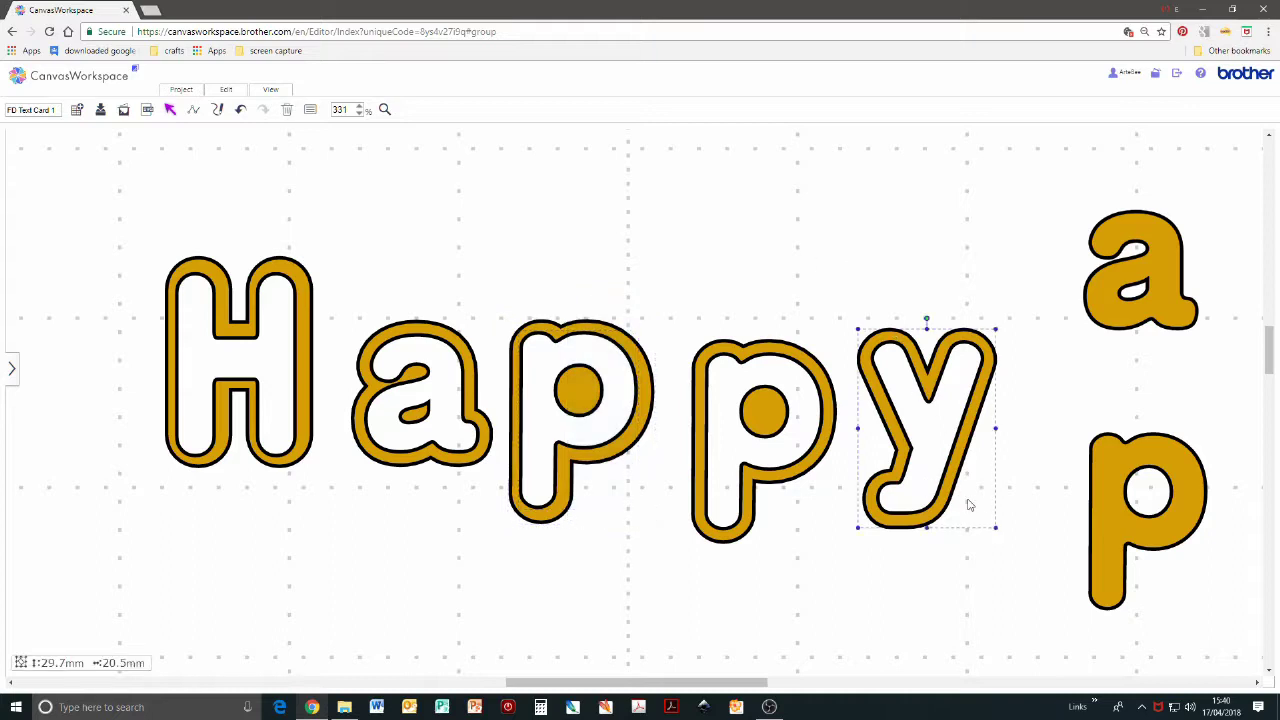
pyautogui.rightClick(1015, 445)
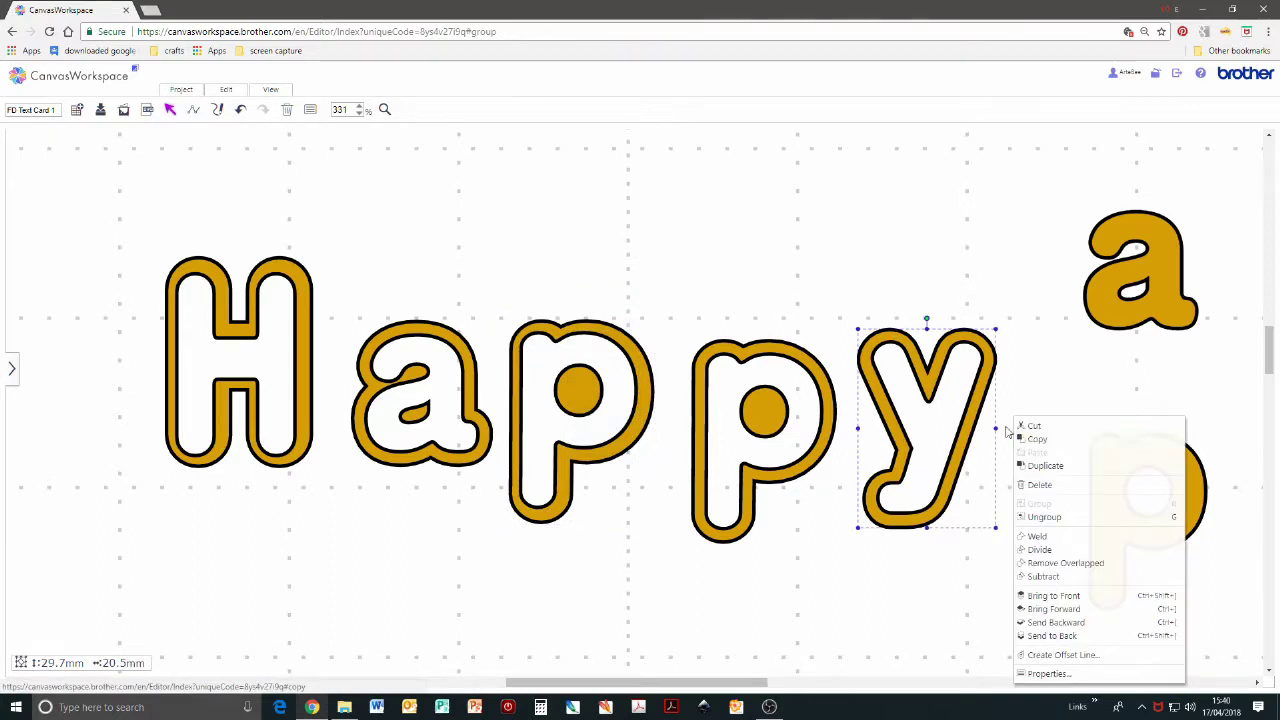
pyautogui.click(1042, 516)
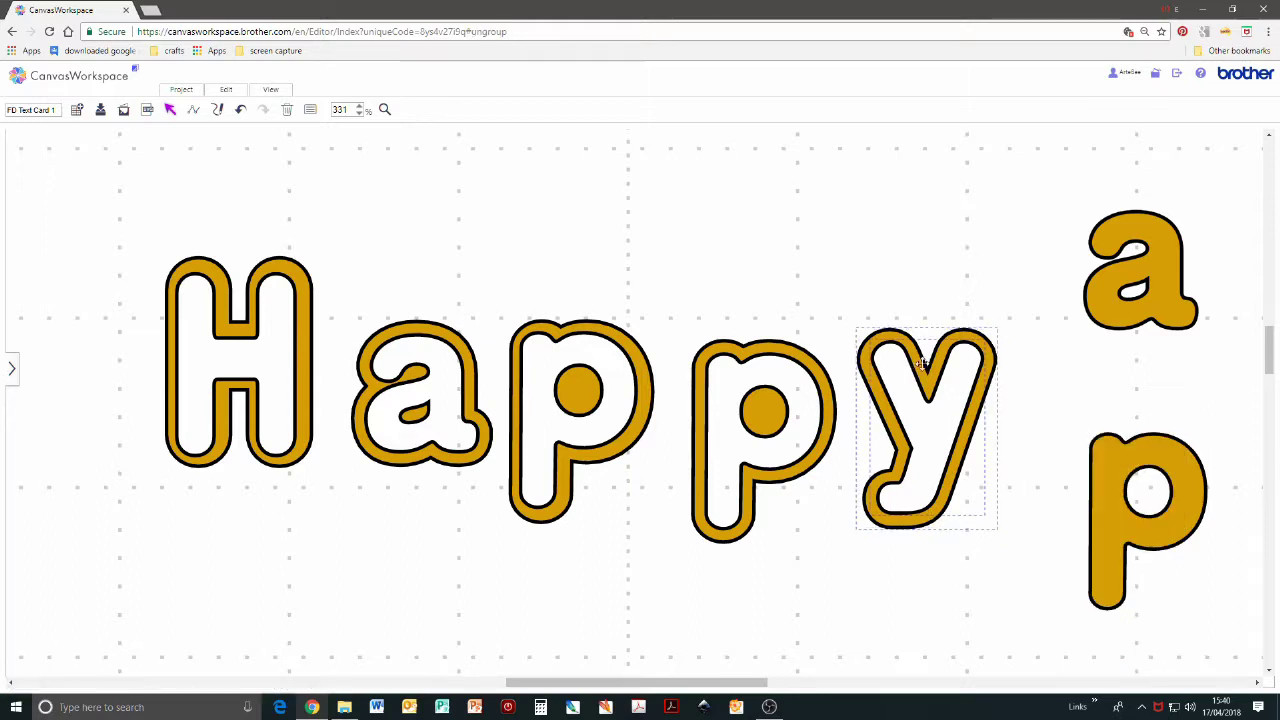
# - Center the white y on its backing shape horizontally and vertically, and group the two
pyautogui.click(226, 90)
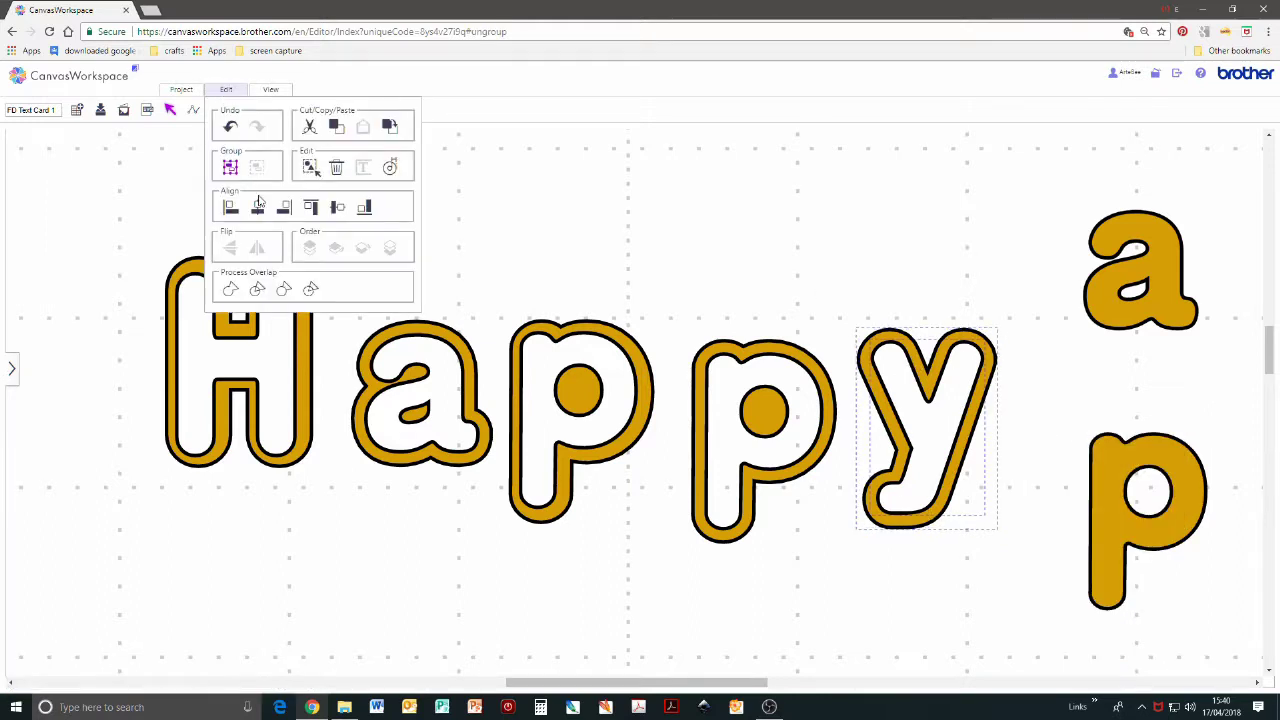
pyautogui.click(226, 91)
pyautogui.click(226, 91)
pyautogui.click(337, 214)
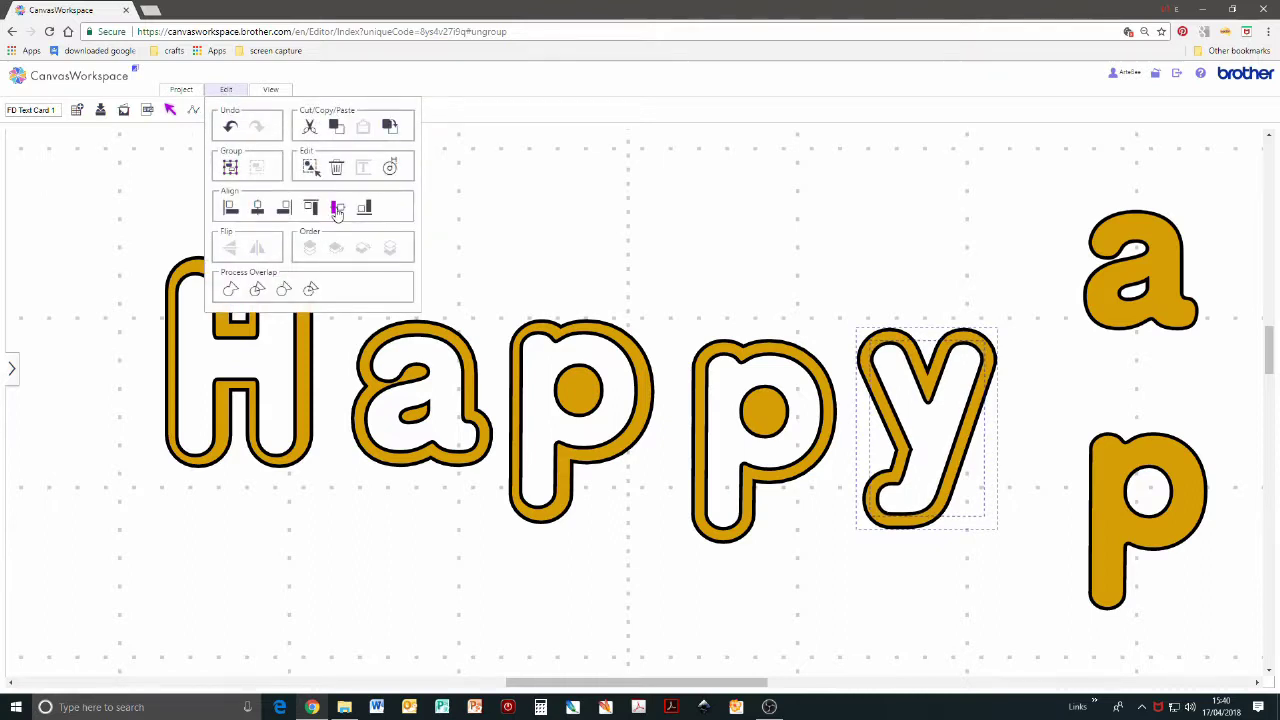
pyautogui.rightClick(627, 210)
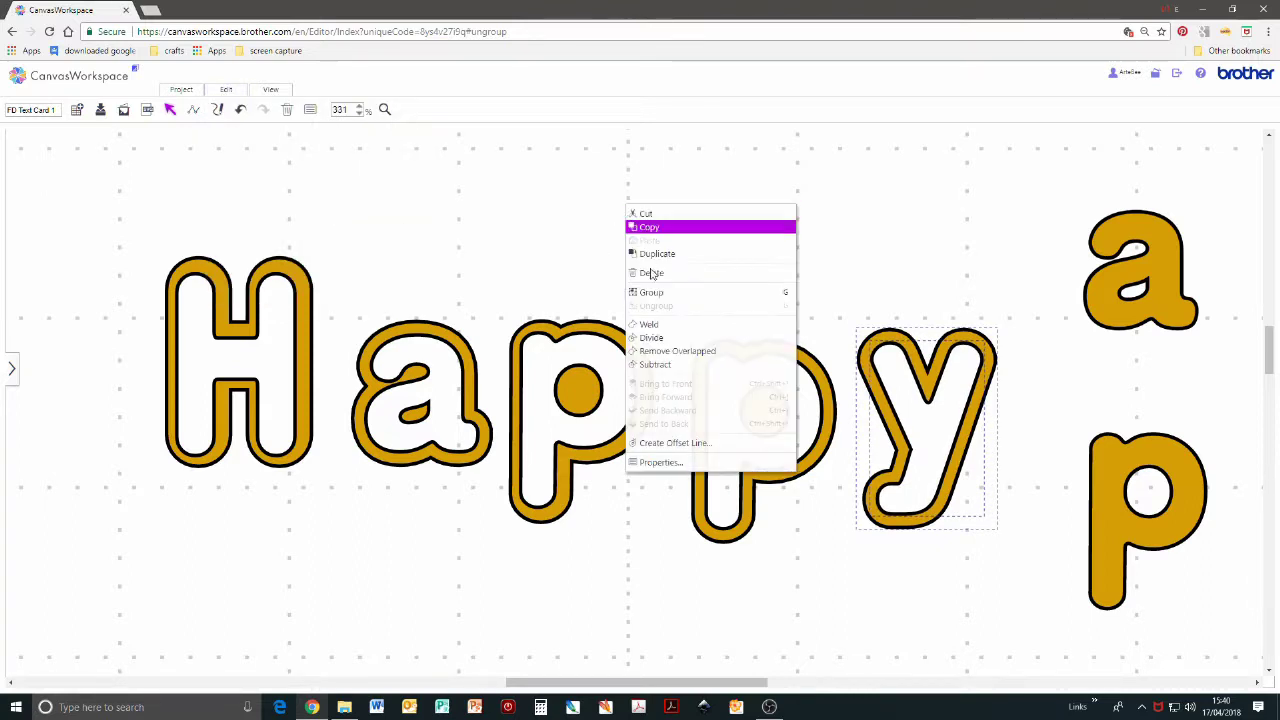
pyautogui.click(652, 292)
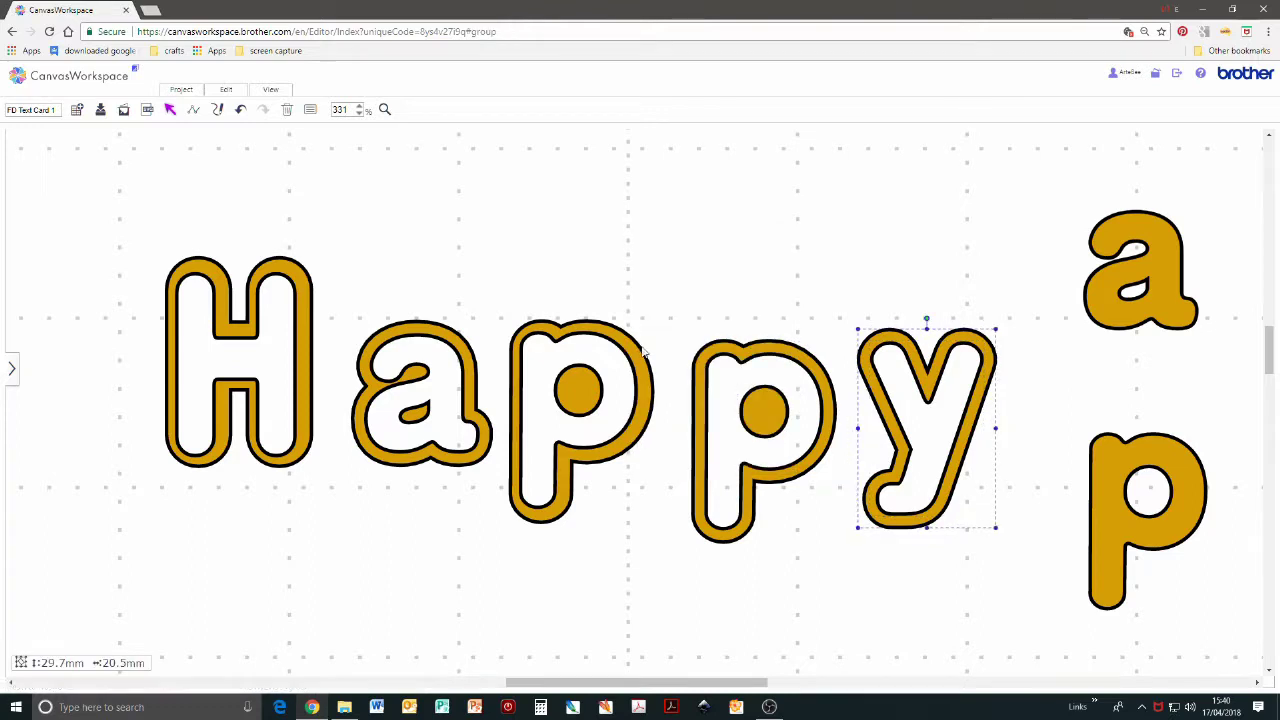
# - Center the first white p on its backing shape in both directions and group the pair
pyautogui.click(566, 320)
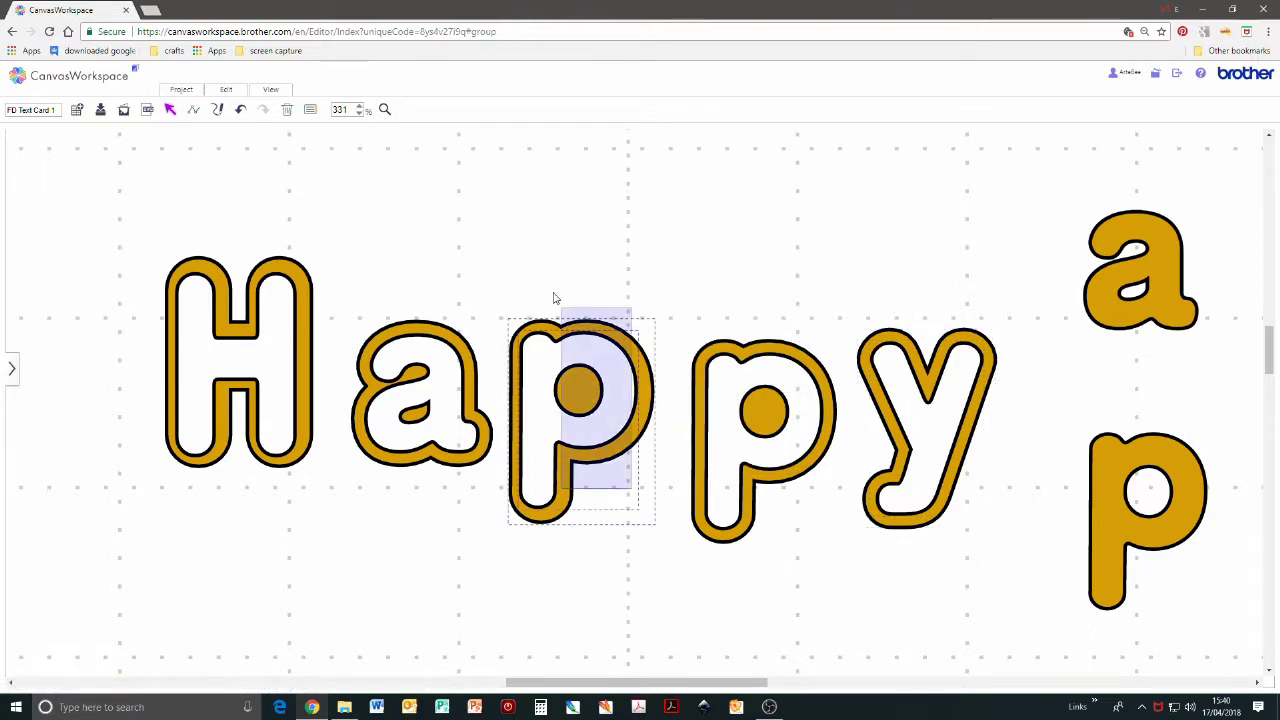
pyautogui.click(226, 89)
pyautogui.click(257, 208)
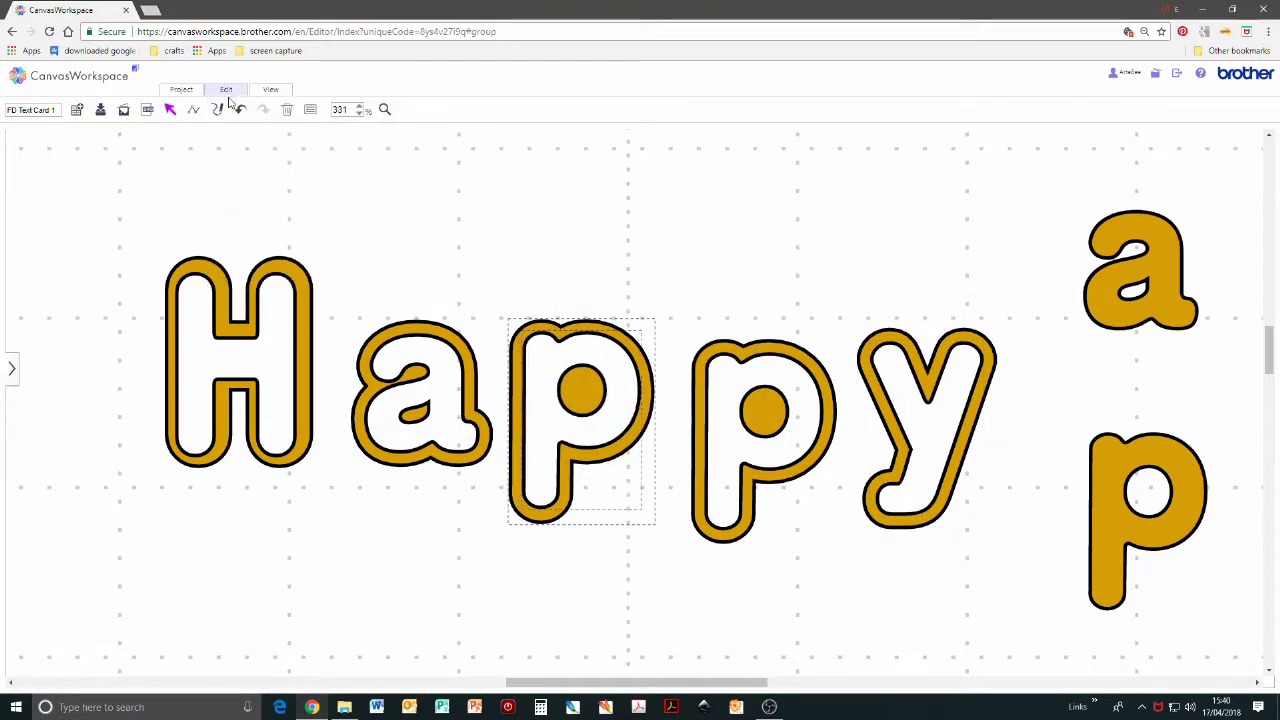
pyautogui.click(226, 89)
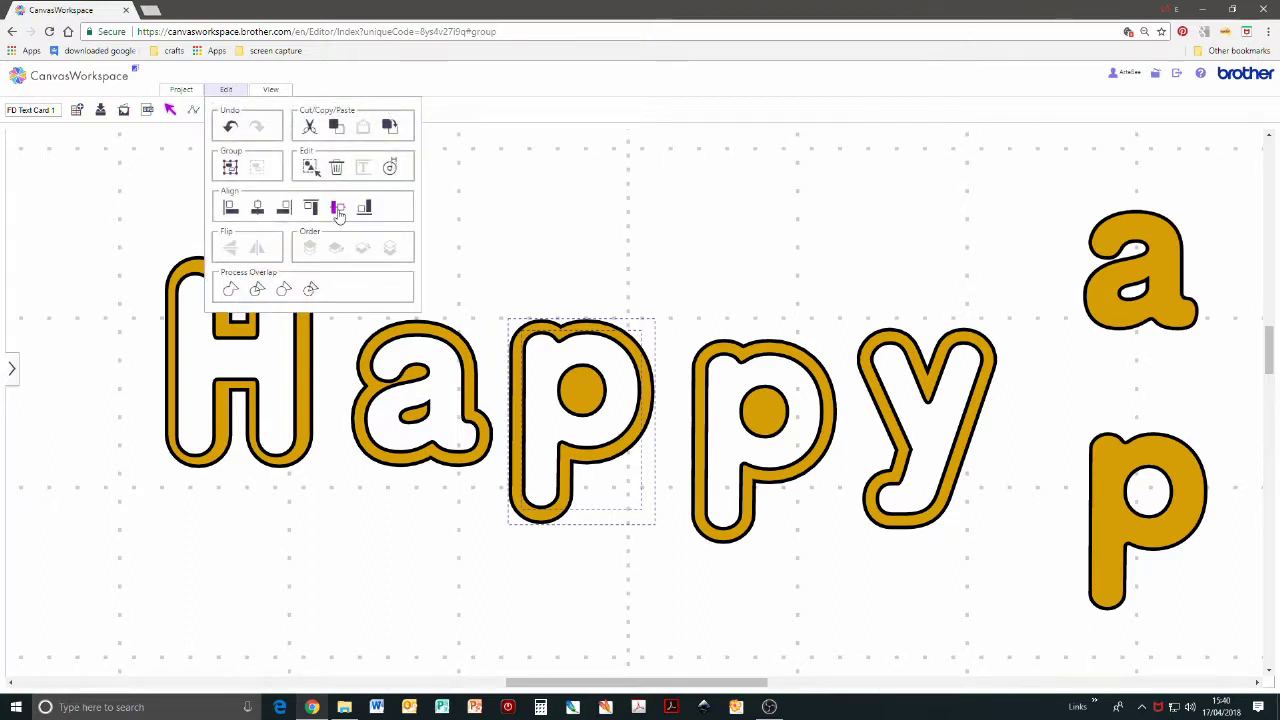
pyautogui.click(338, 209)
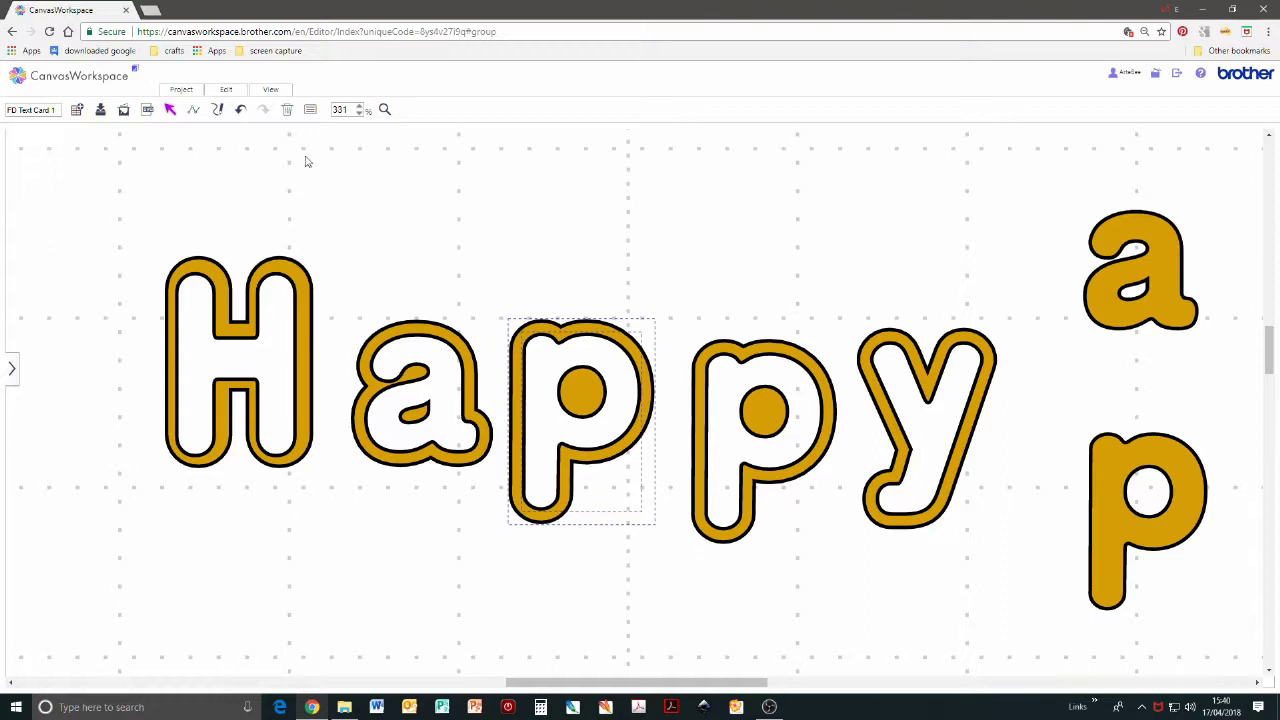
pyautogui.click(225, 90)
pyautogui.click(230, 167)
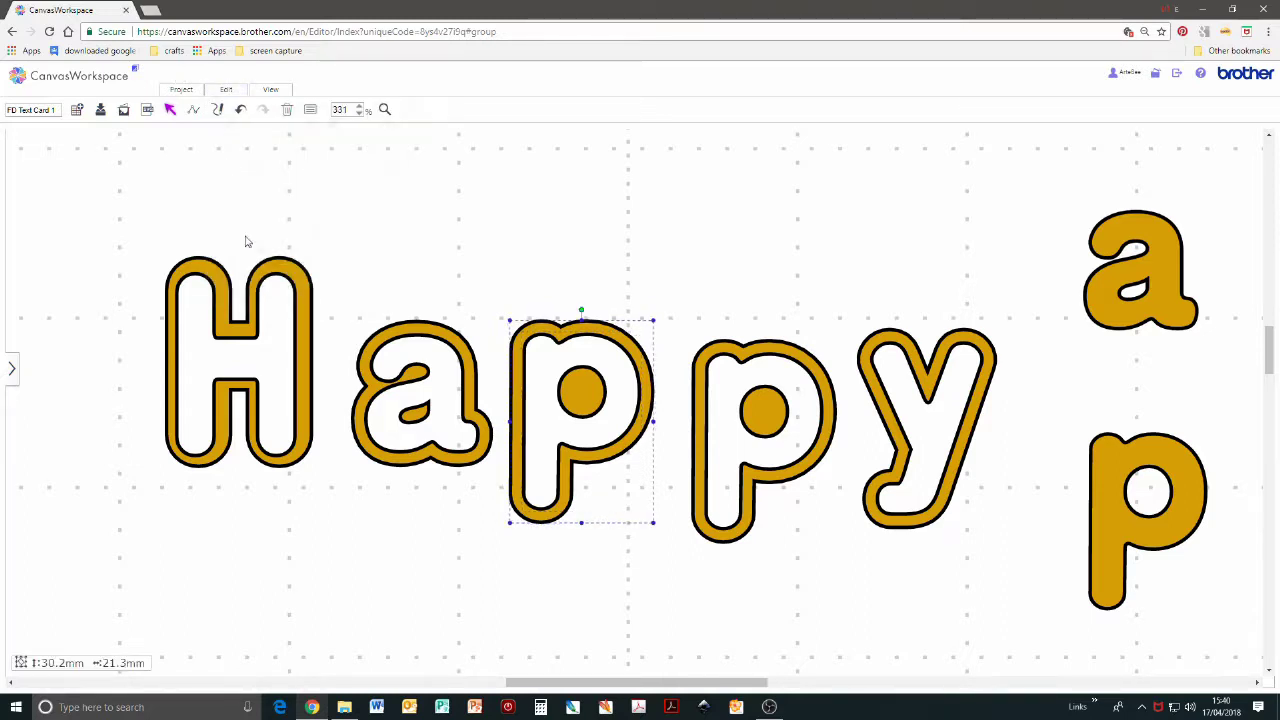
# - Center the white H on its backing shape horizontally and vertically, and group them
pyautogui.click(308, 295)
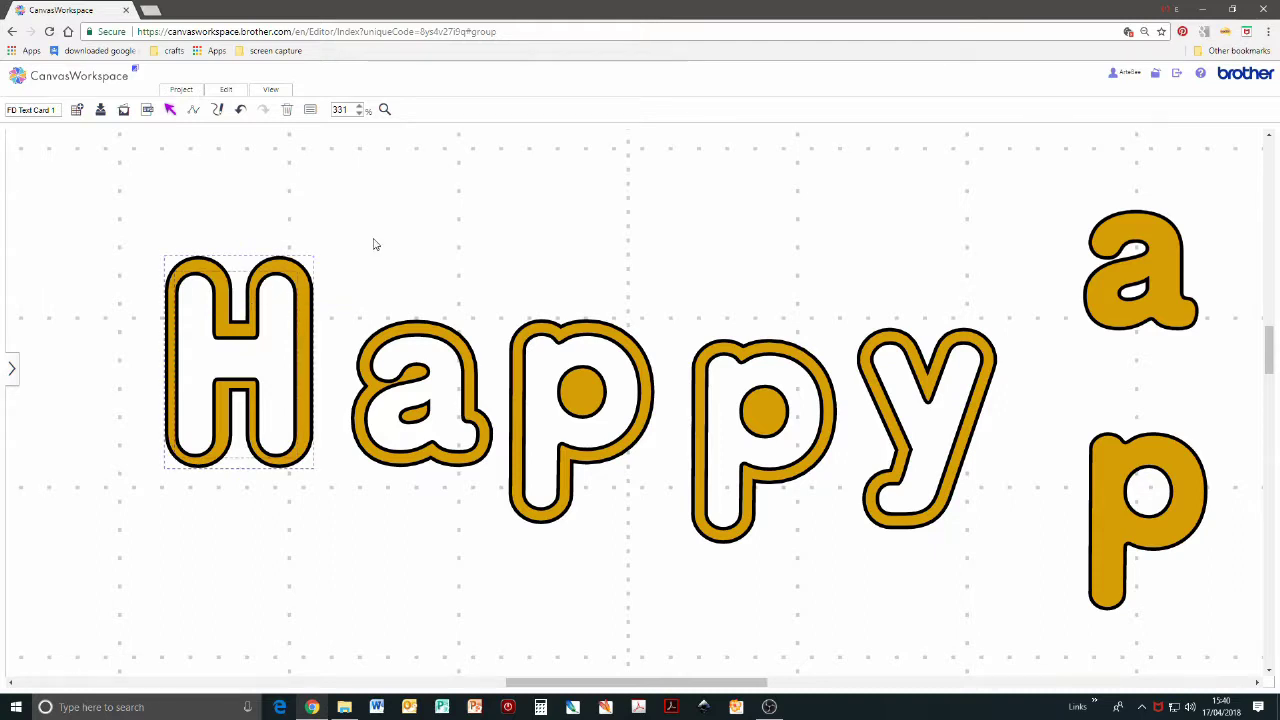
pyautogui.click(226, 90)
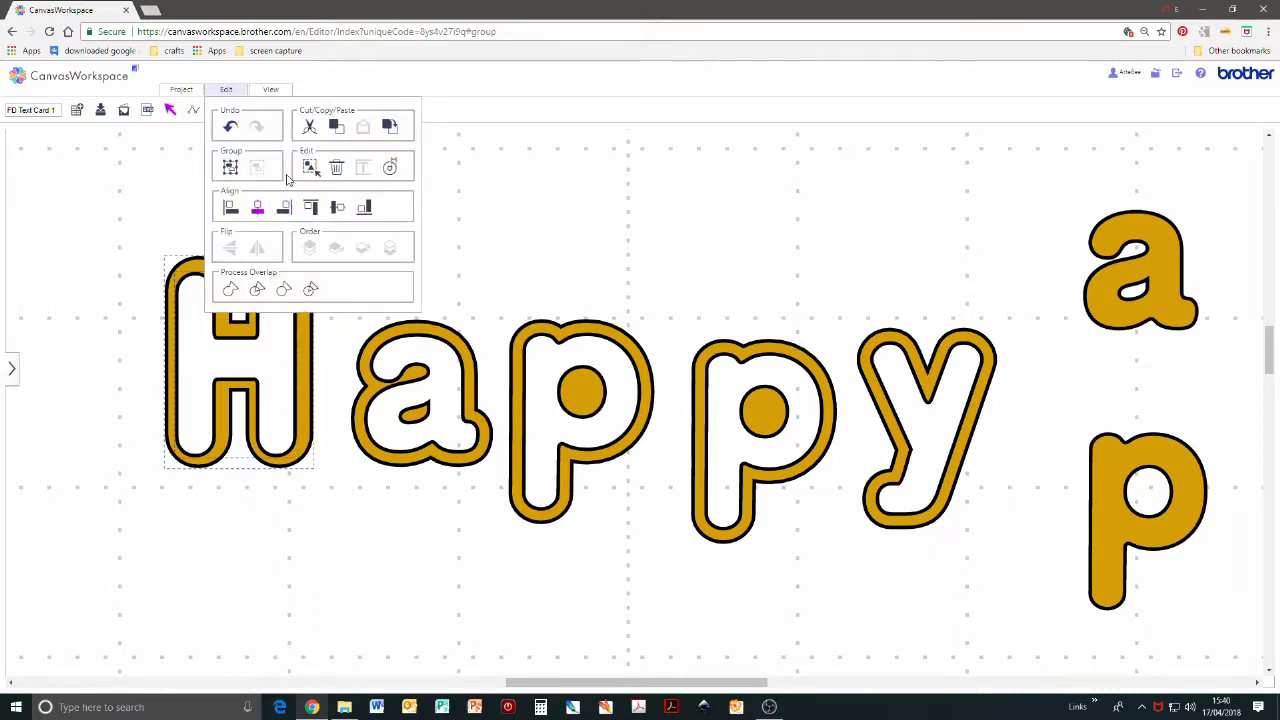
pyautogui.click(225, 90)
pyautogui.click(225, 90)
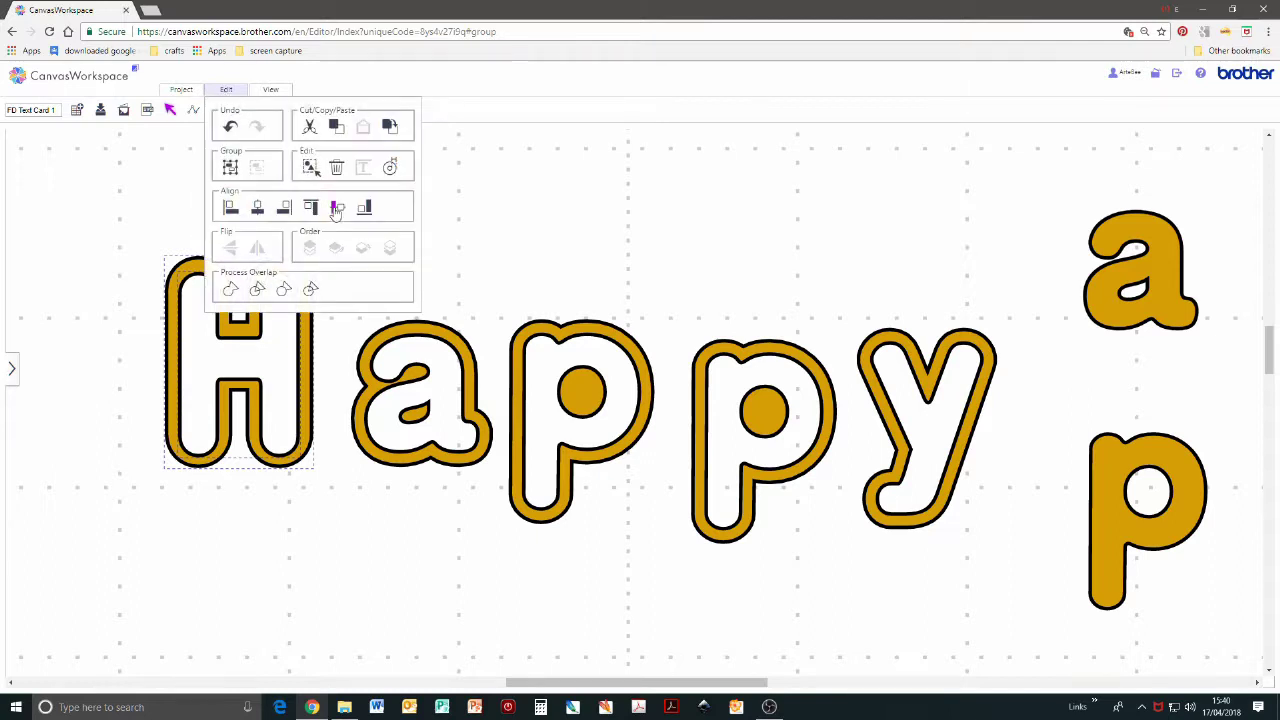
pyautogui.click(390, 199)
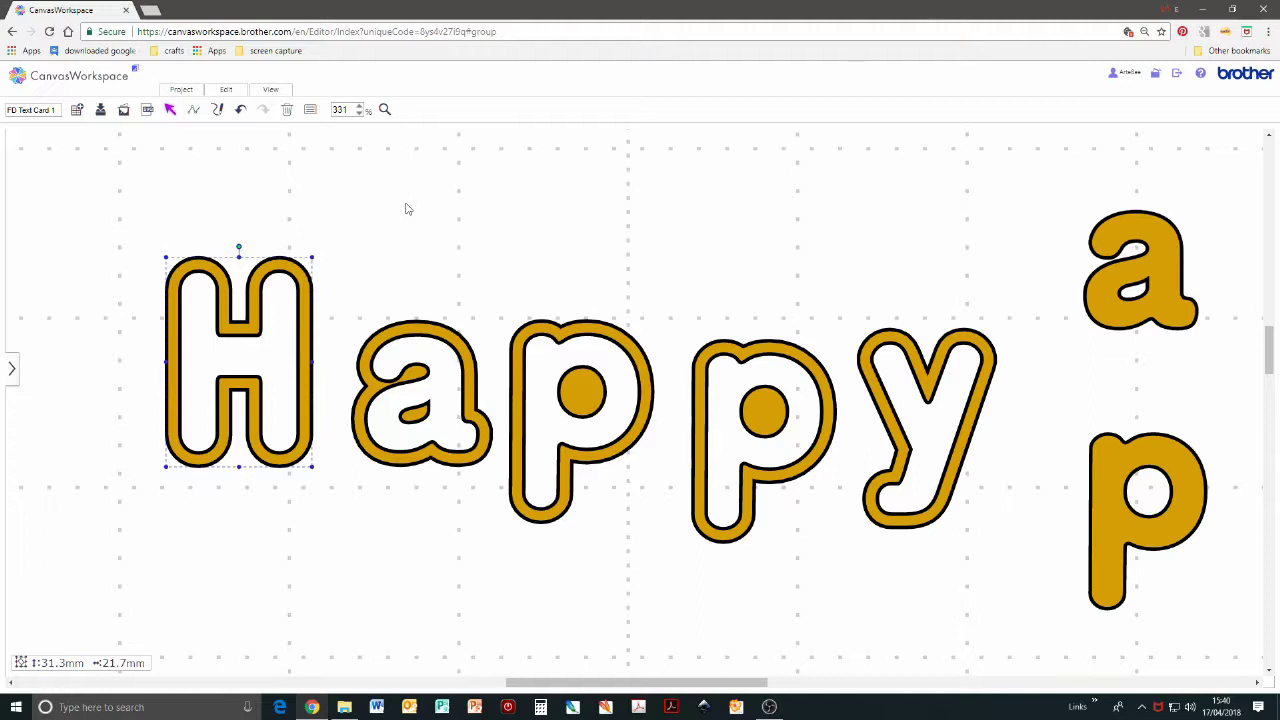
# - Move the grouped H slightly right, closer to the a
pyautogui.click(405, 212)
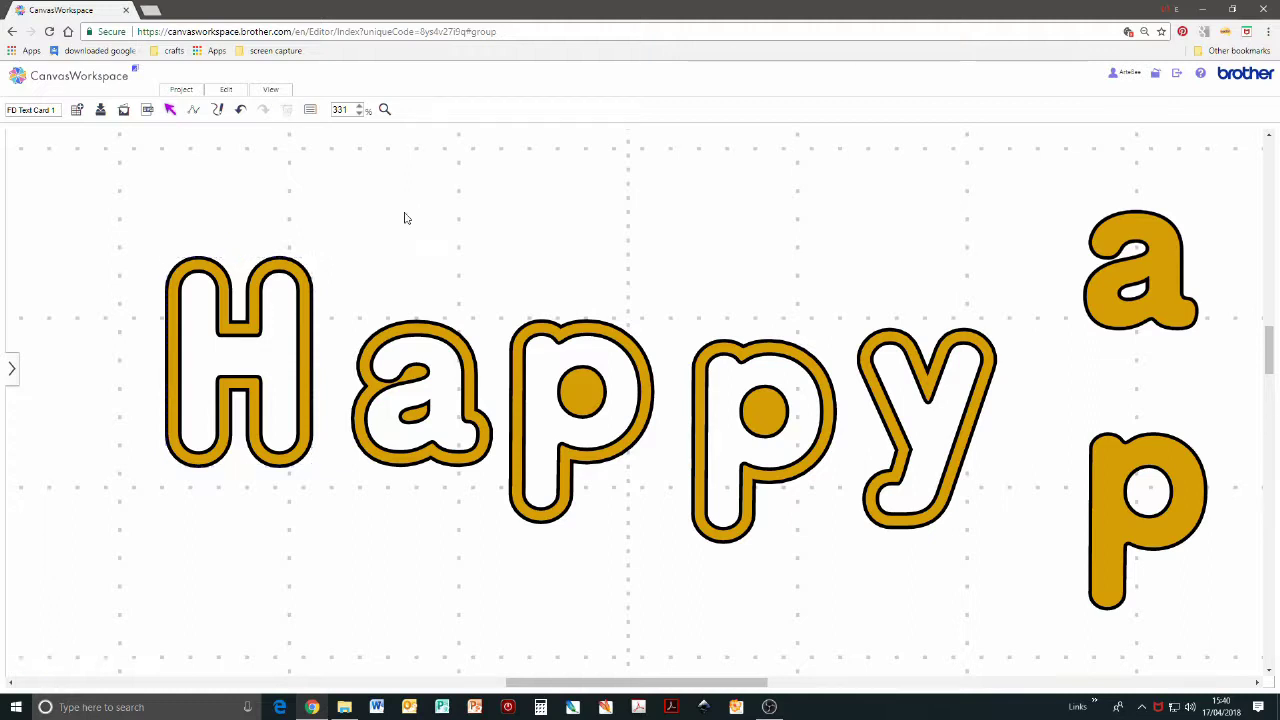
pyautogui.click(287, 299)
pyautogui.moveTo(310, 300); pyautogui.dragTo(334, 302)
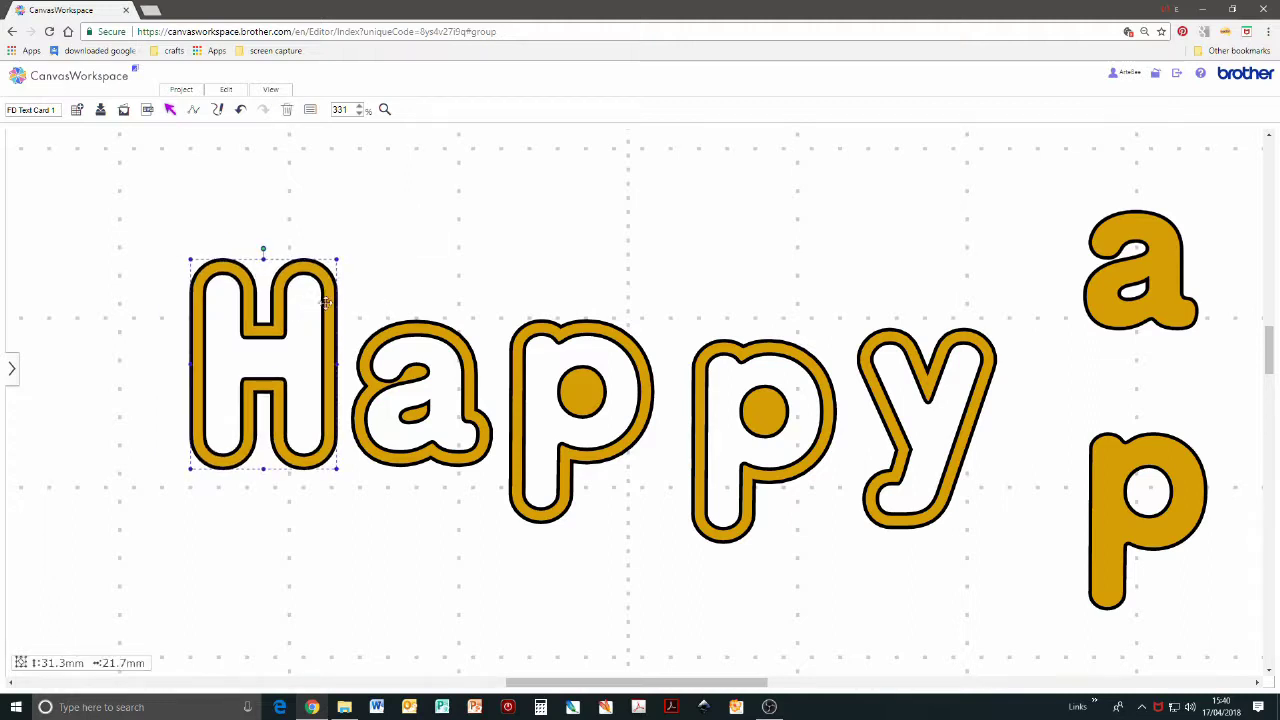
# - Move the grouped a left so its backing meets the H
pyautogui.moveTo(419, 336); pyautogui.dragTo(399, 339)
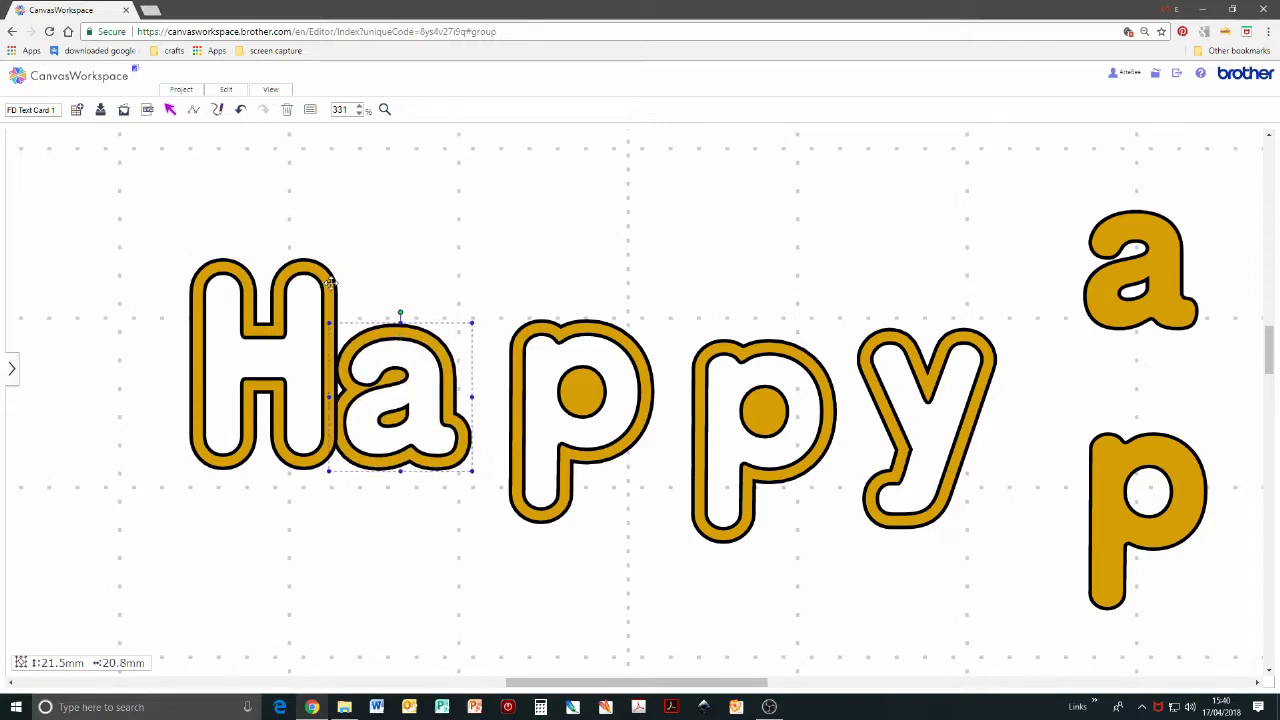
pyautogui.click(330, 283)
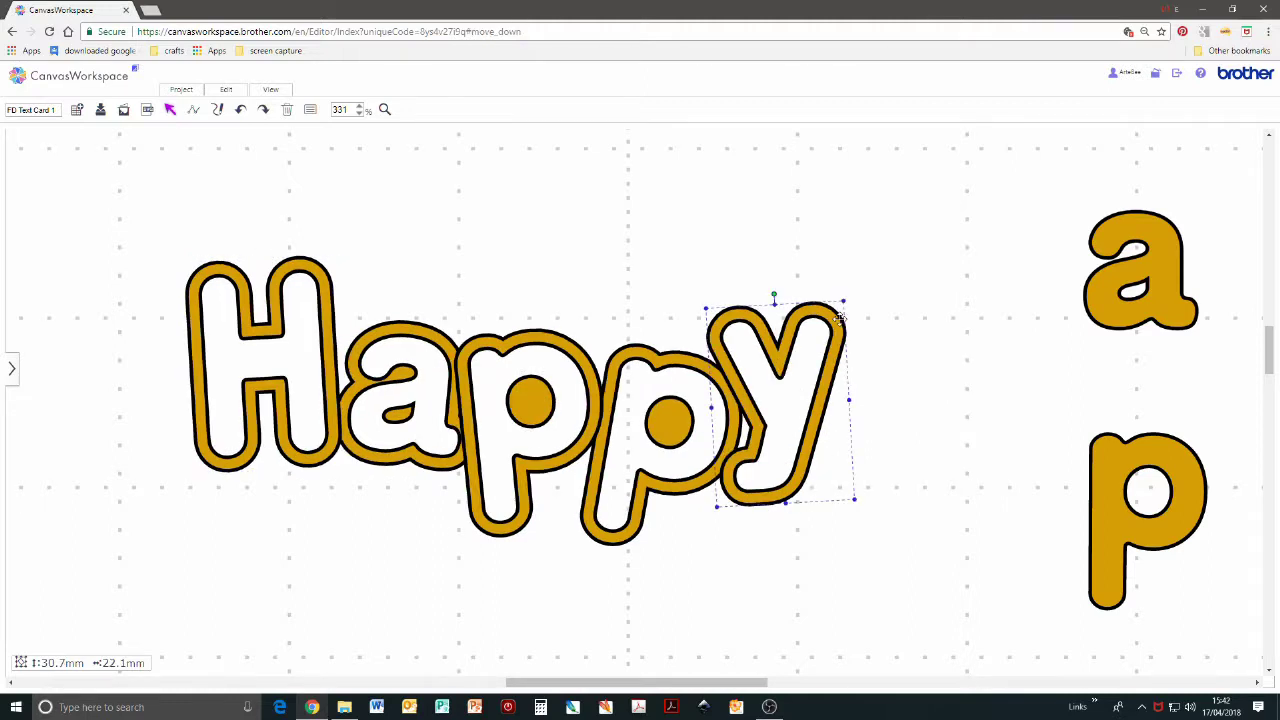
# - Ungroup the y, the first p and the H so their white letters separate from the backing shapes
pyautogui.rightClick(902, 298)
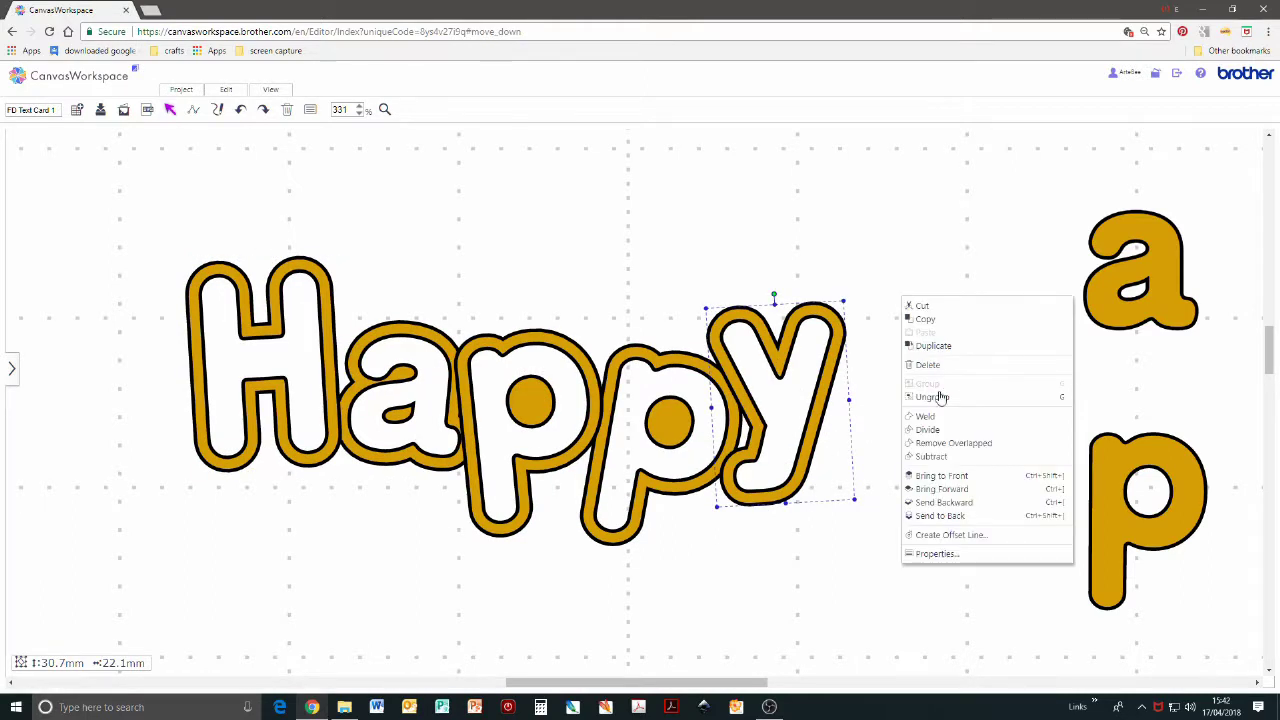
pyautogui.click(942, 398)
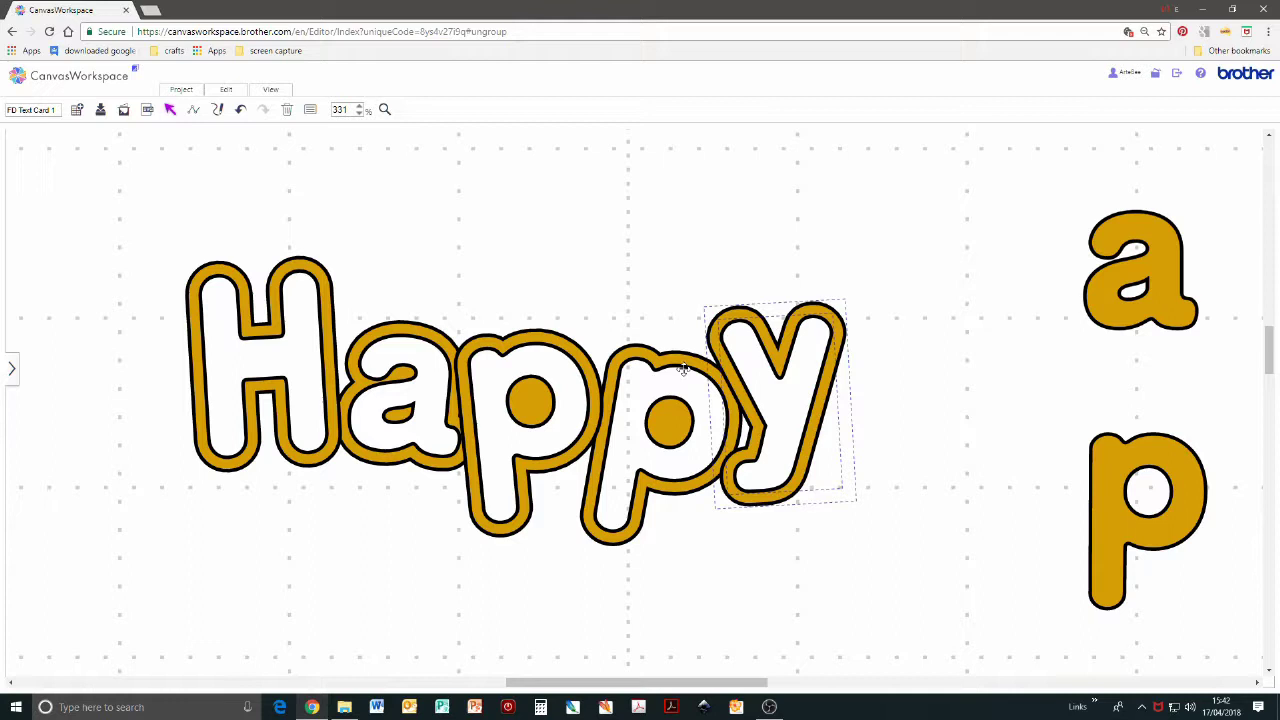
pyautogui.click(593, 368)
pyautogui.rightClick(668, 210)
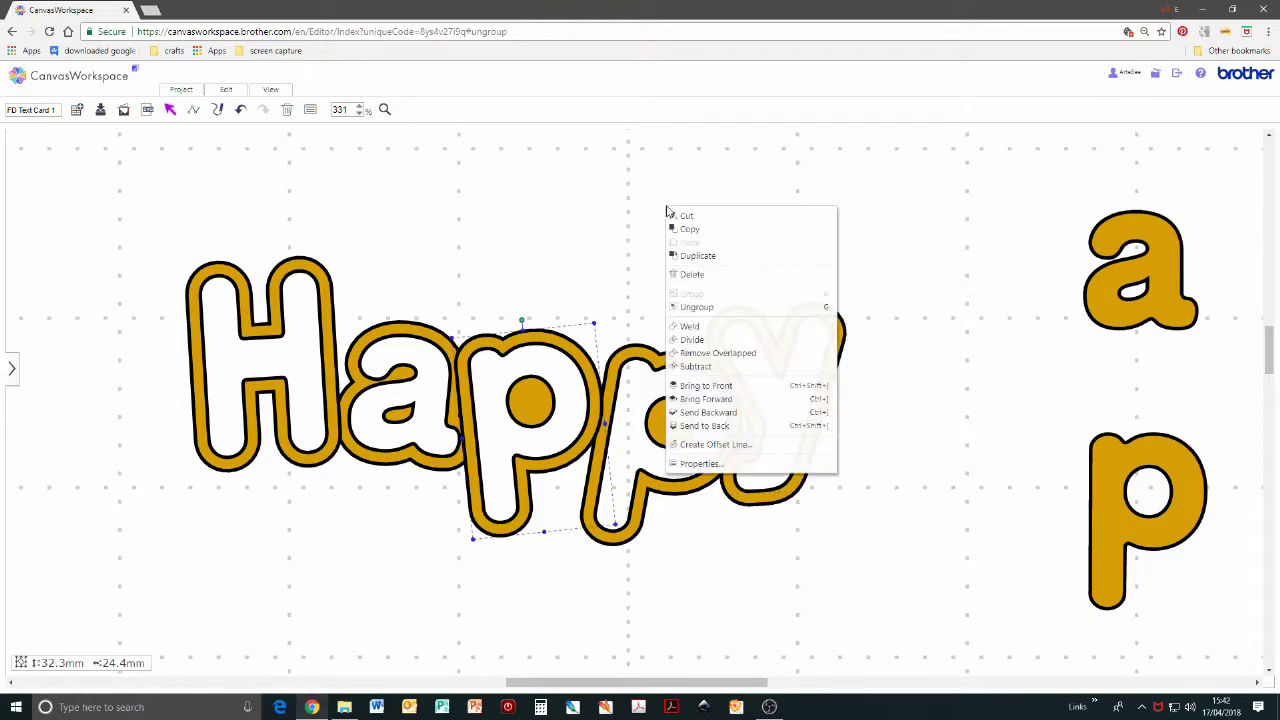
pyautogui.click(697, 308)
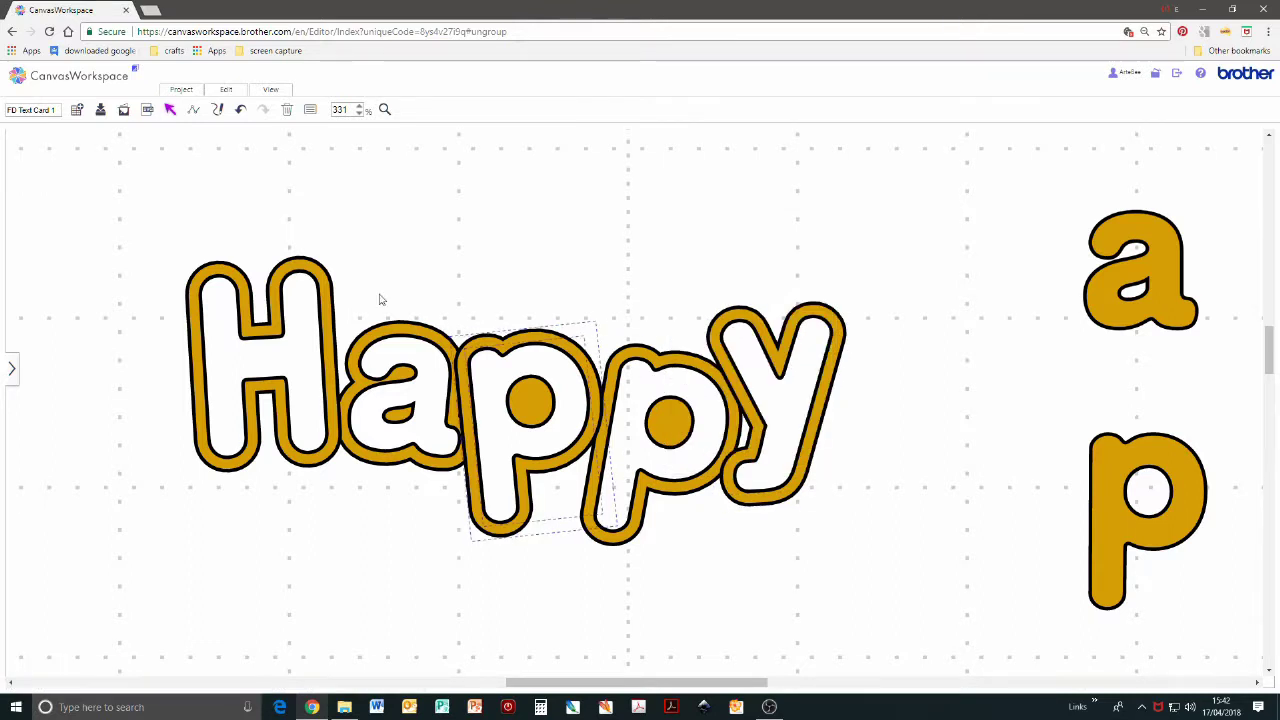
pyautogui.click(328, 272)
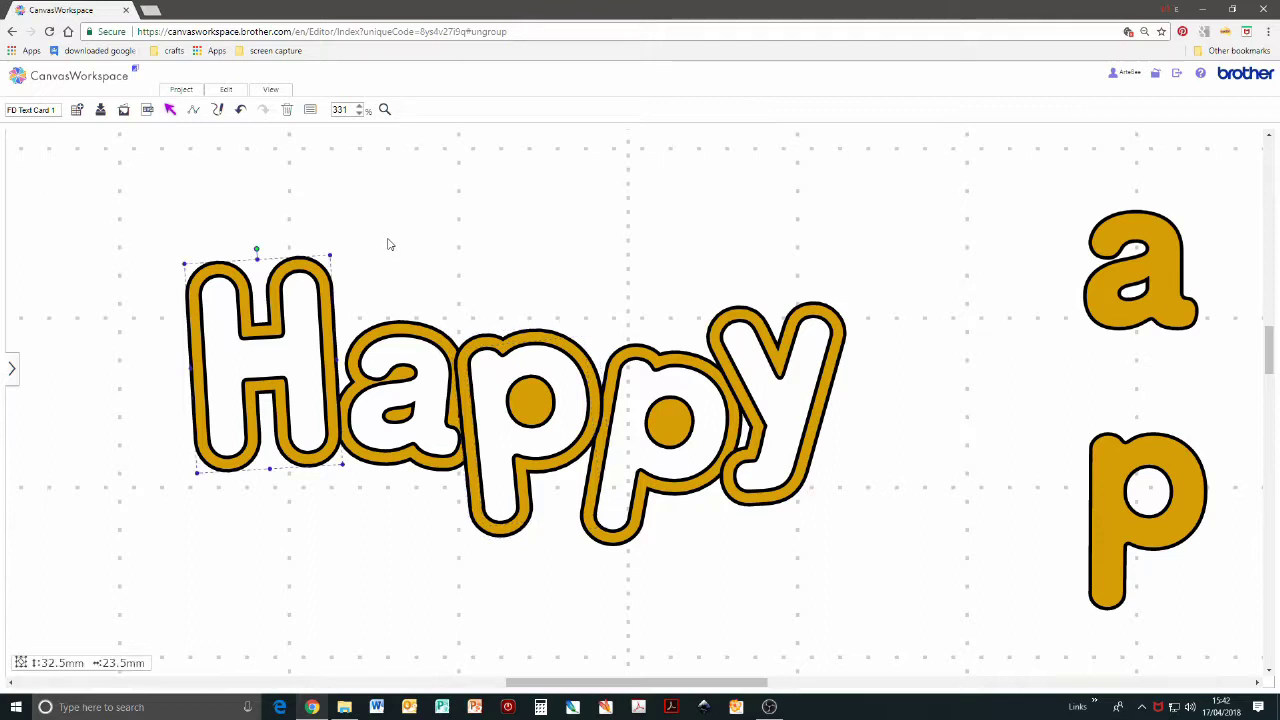
pyautogui.rightClick(389, 242)
pyautogui.click(420, 339)
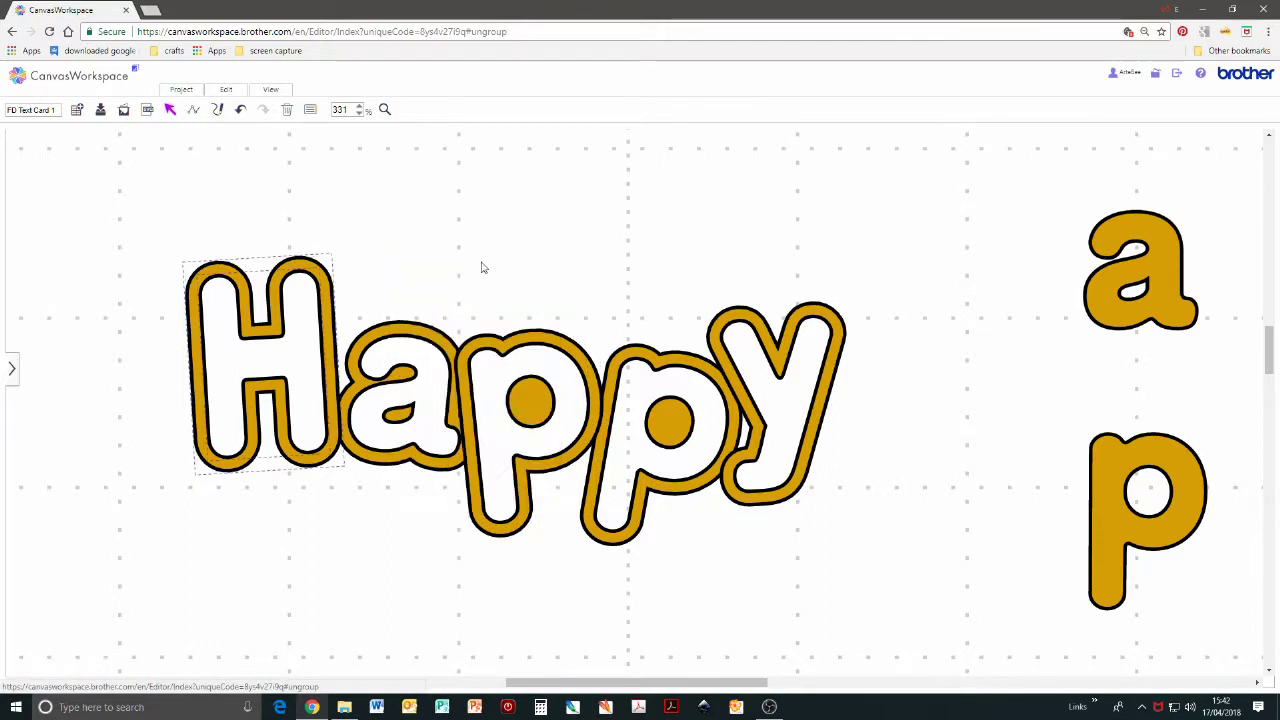
# - Weld the backing shapes of all five Happy letters into one shape
pyautogui.click(326, 270)
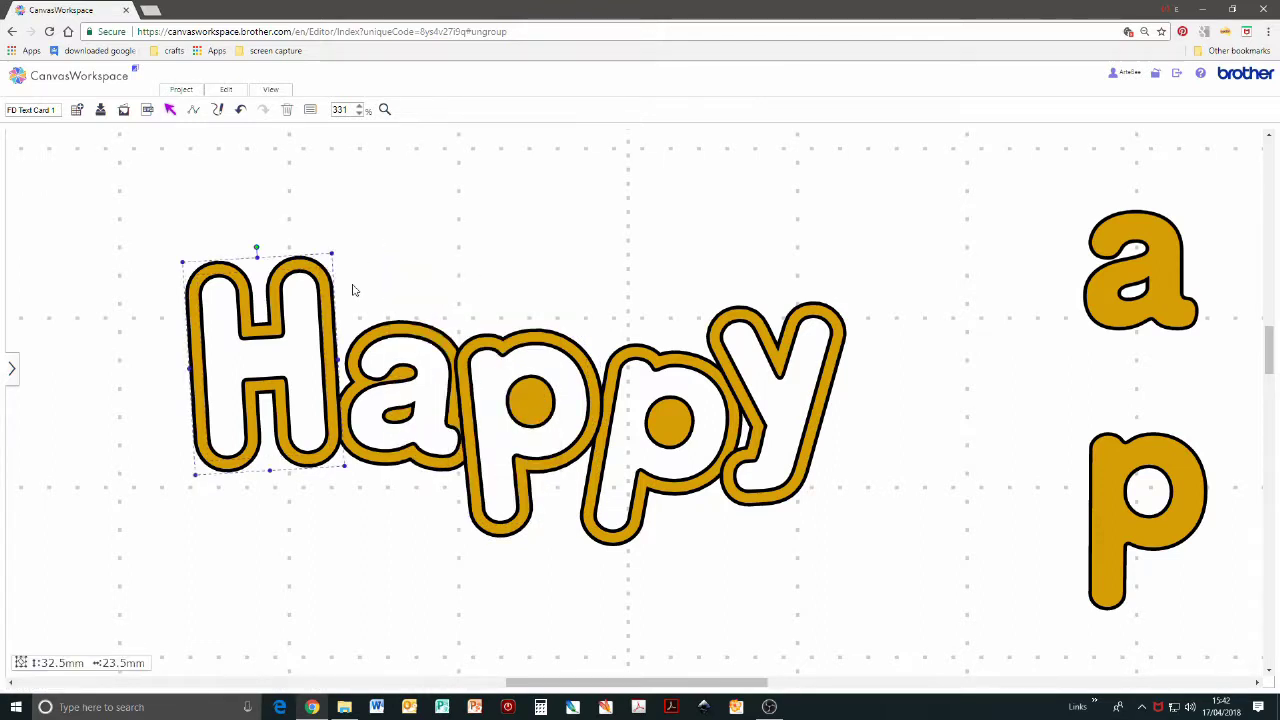
pyautogui.keyDown('shift'); pyautogui.click(425, 325); pyautogui.keyUp('shift')
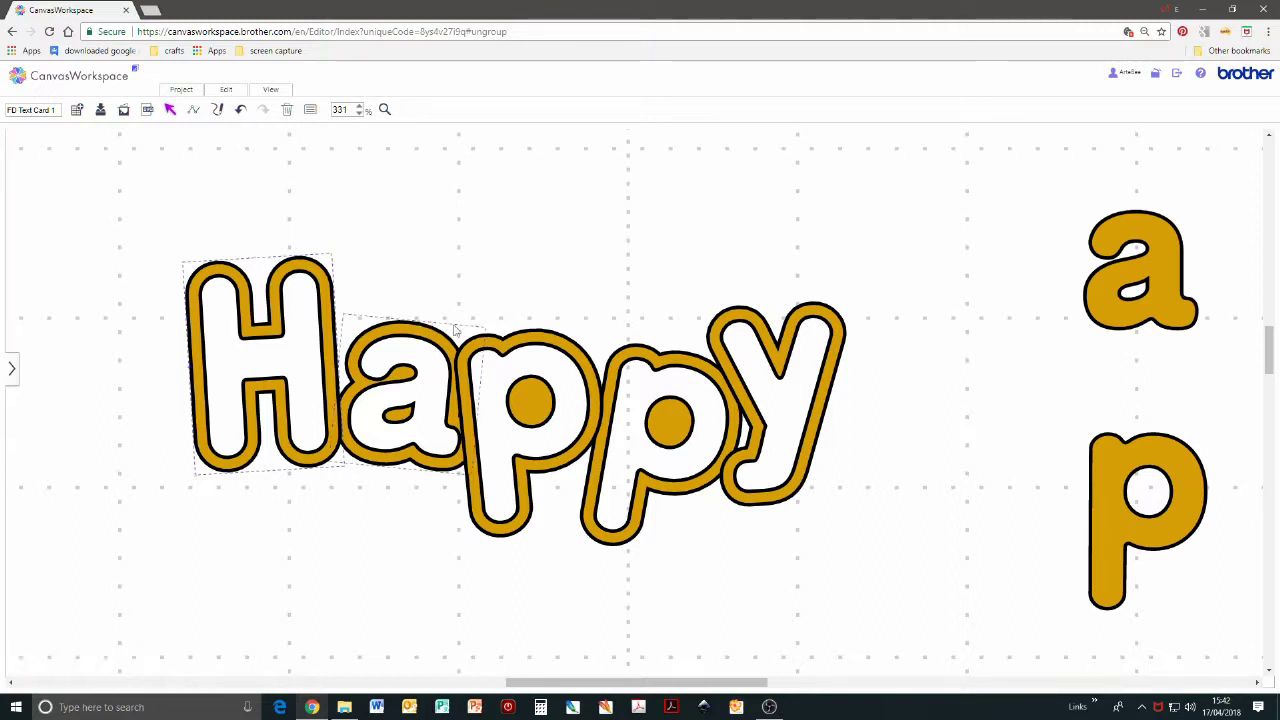
pyautogui.keyDown('shift'); pyautogui.click(505, 338); pyautogui.keyUp('shift')
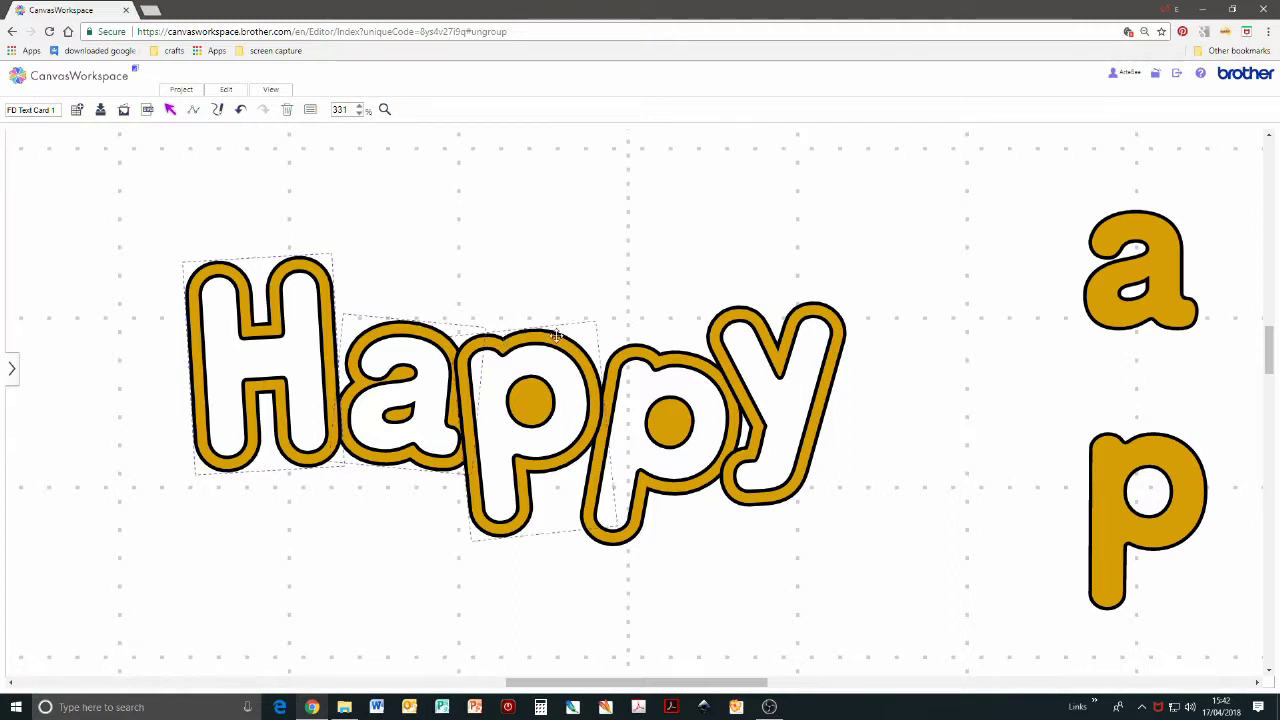
pyautogui.keyDown('shift'); pyautogui.click(648, 350); pyautogui.keyUp('shift')
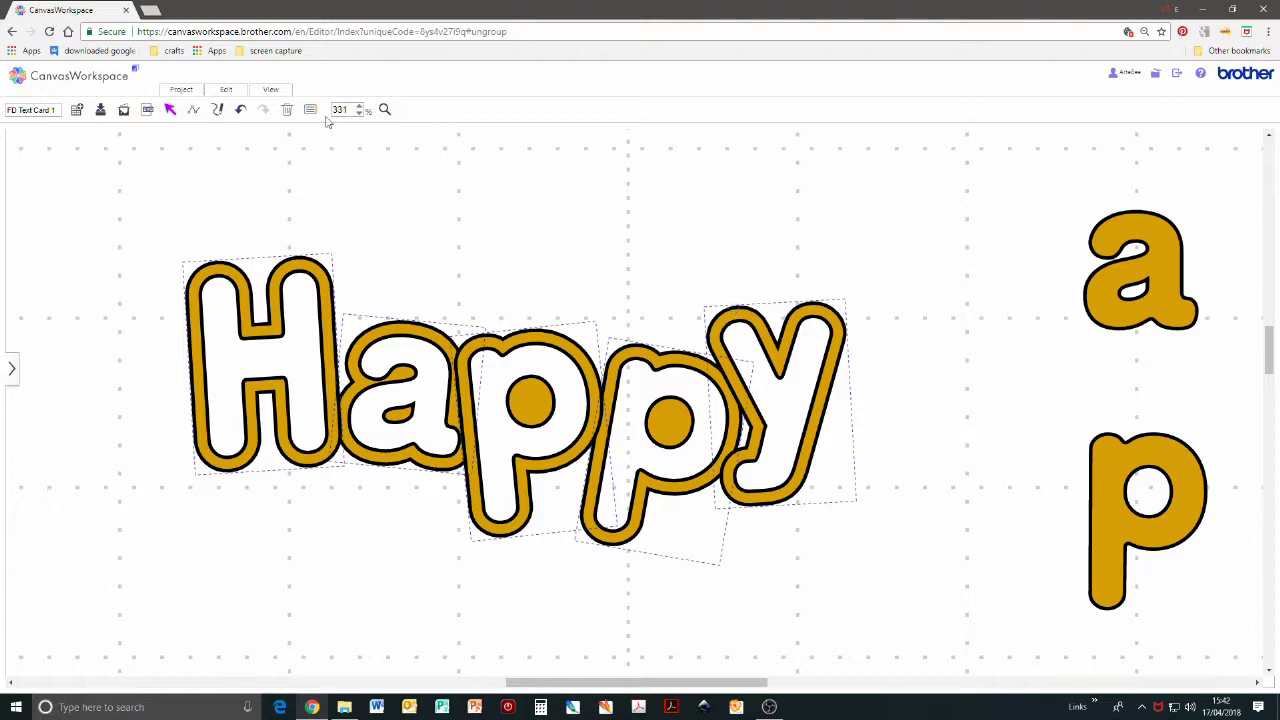
pyautogui.click(226, 92)
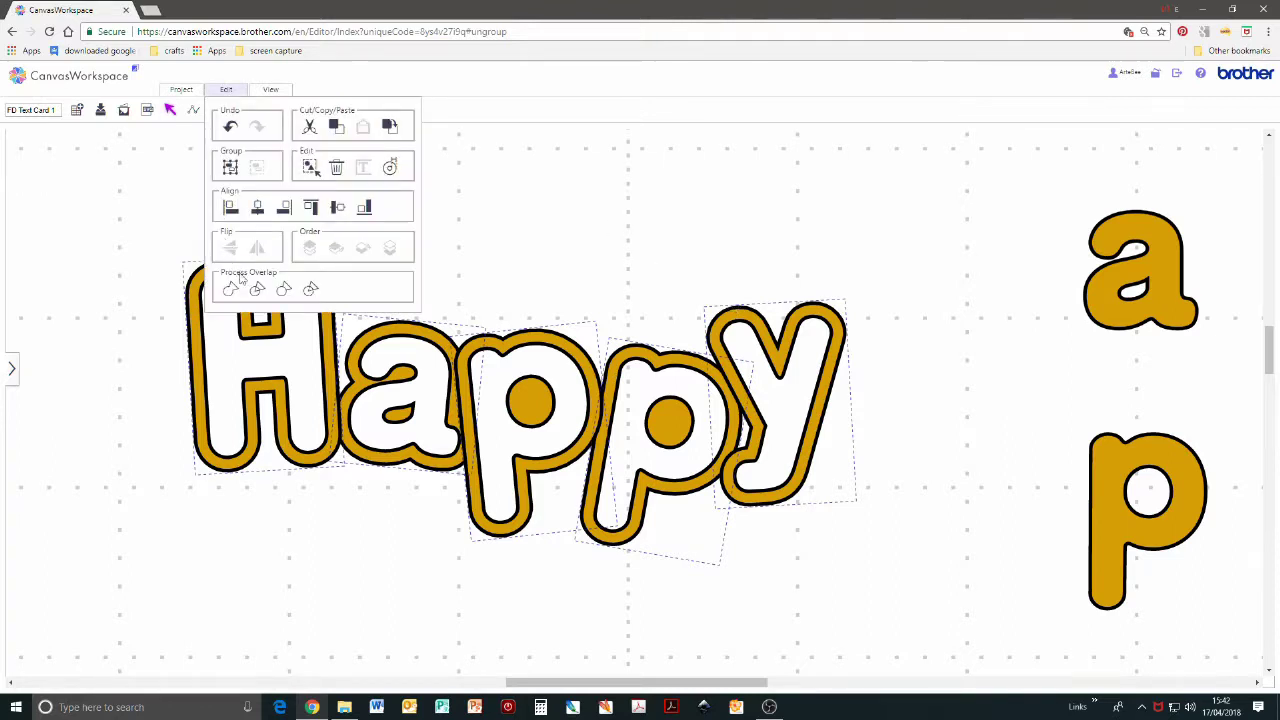
pyautogui.click(660, 163)
pyautogui.click(660, 163)
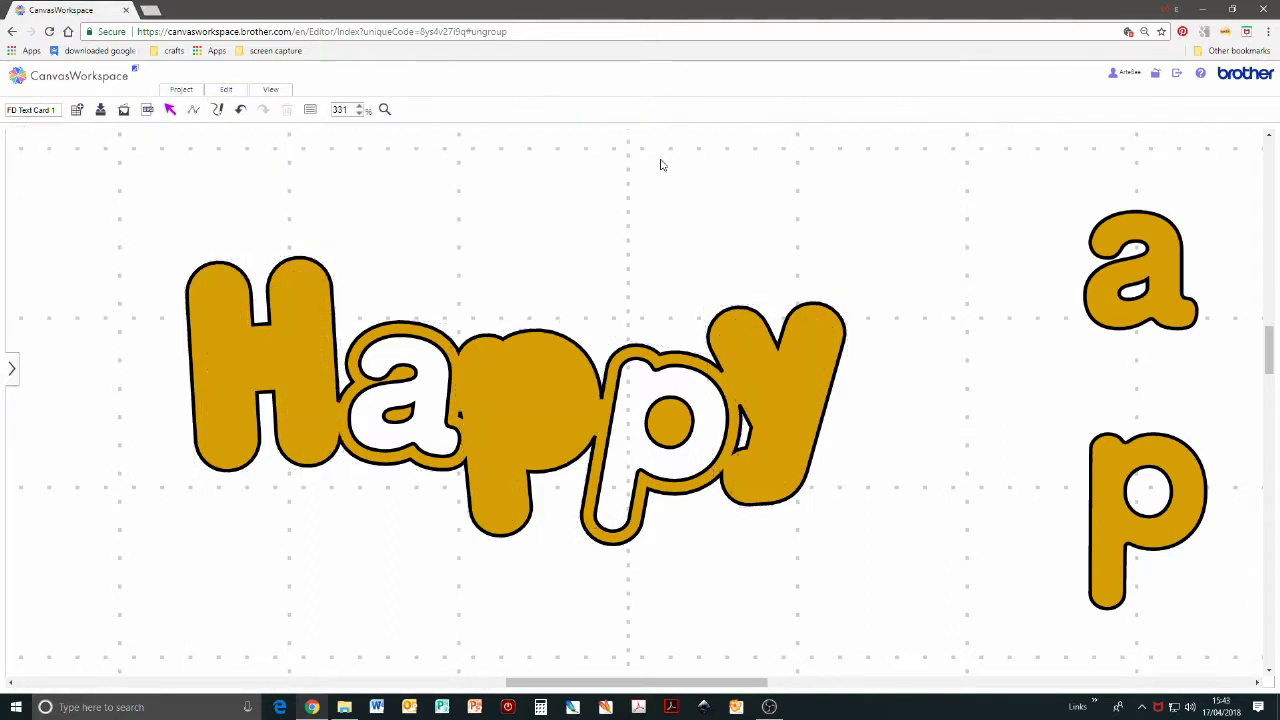
# - Send the welded Happy backing to the back, behind all the white letters
pyautogui.click(818, 317)
pyautogui.rightClick(819, 319)
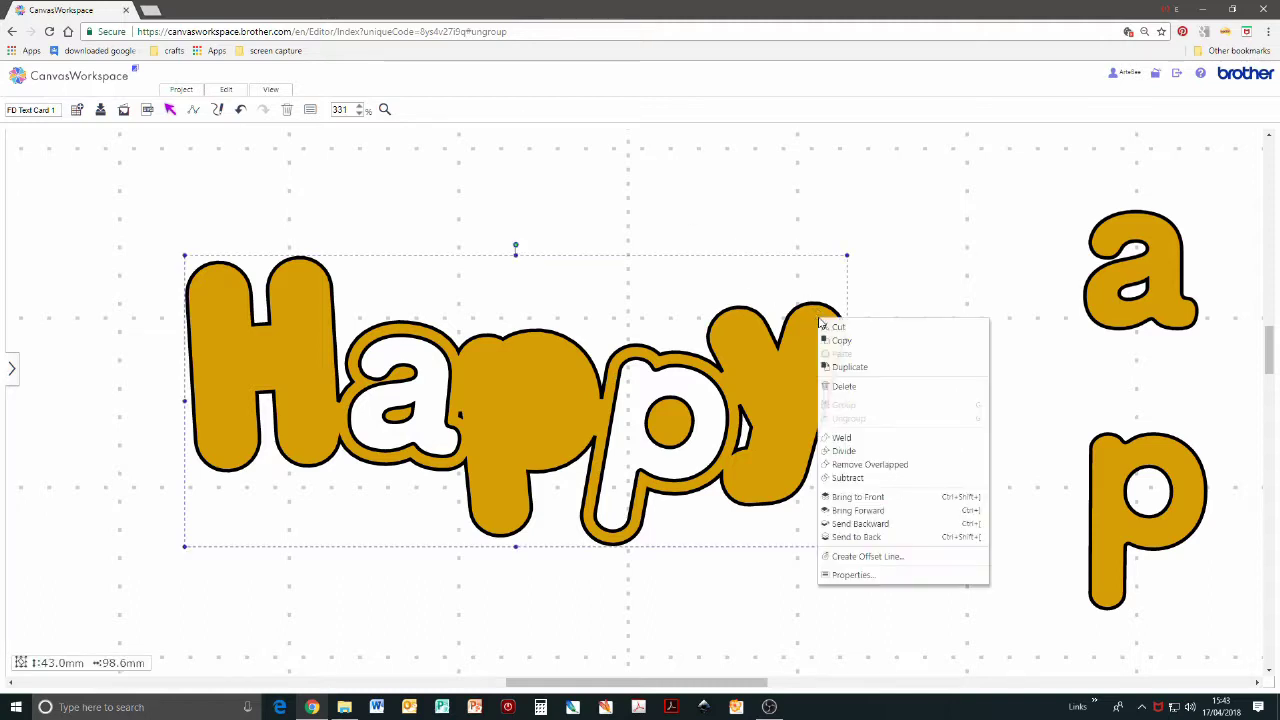
pyautogui.click(888, 530)
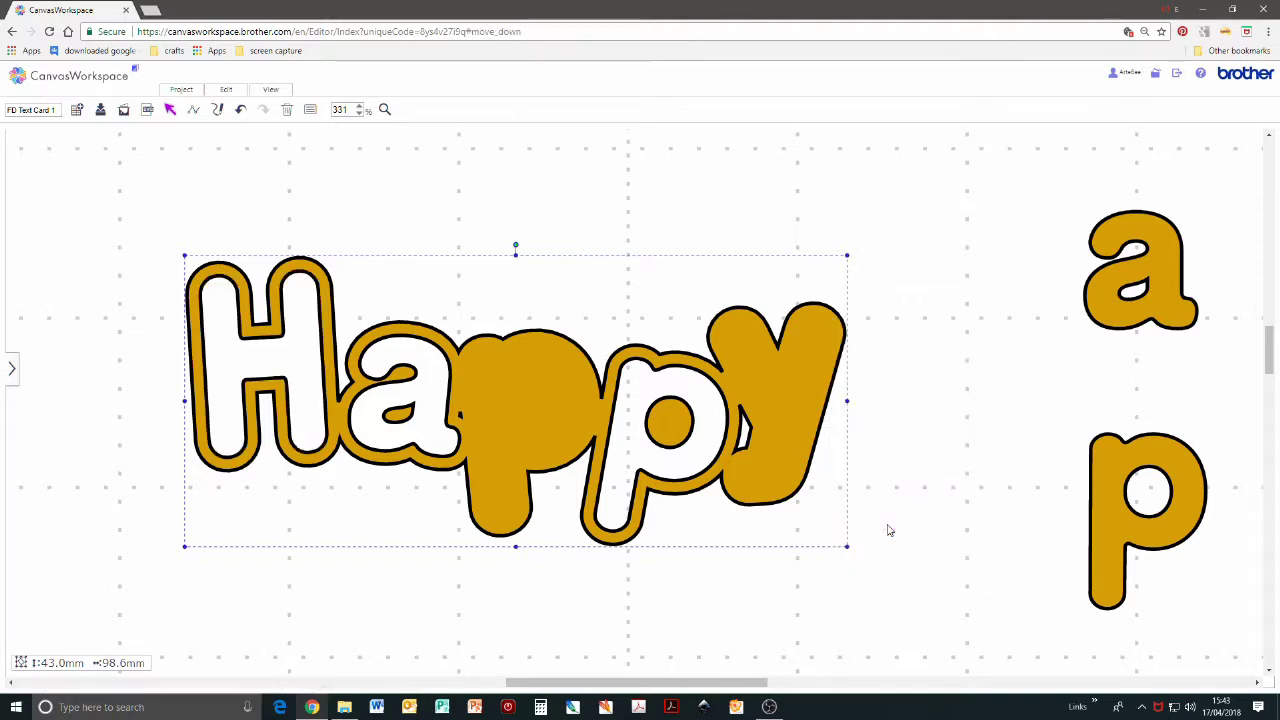
pyautogui.rightClick(799, 420)
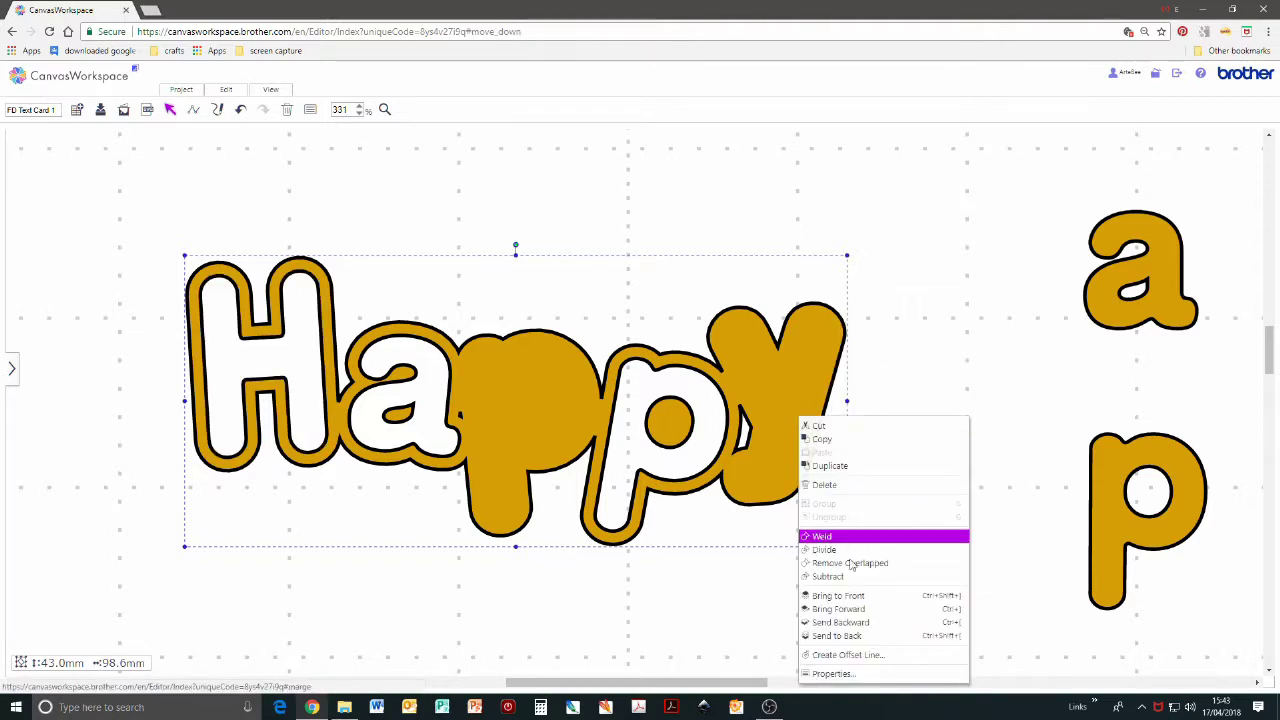
pyautogui.click(849, 635)
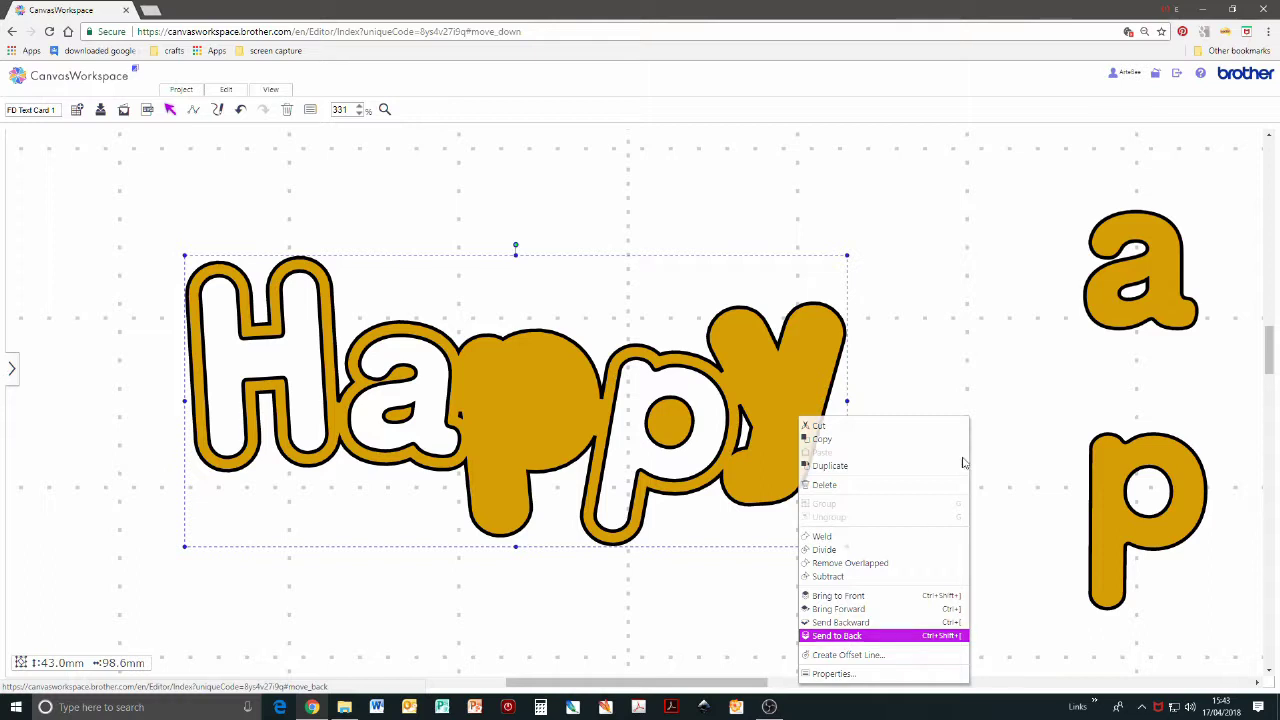
pyautogui.click(909, 301)
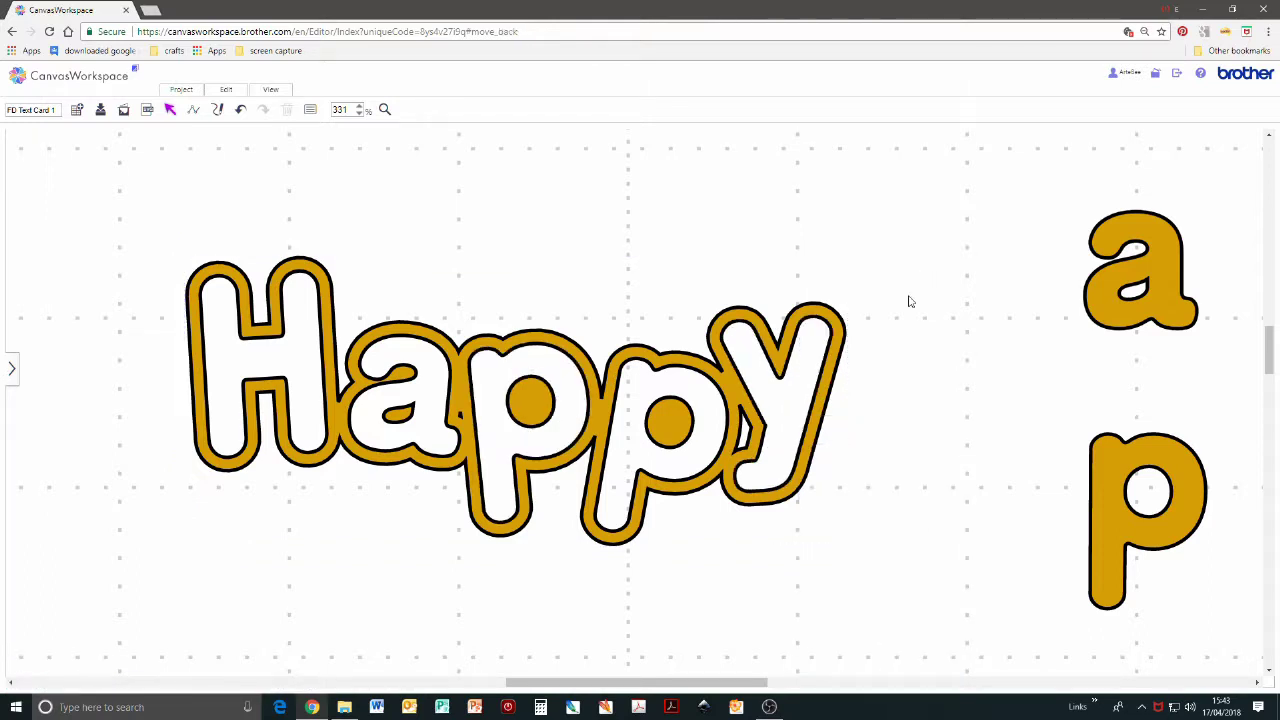
# - Make a copy of the welded Happy backing and place it below and to the right of the word Day
pyautogui.click(832, 313)
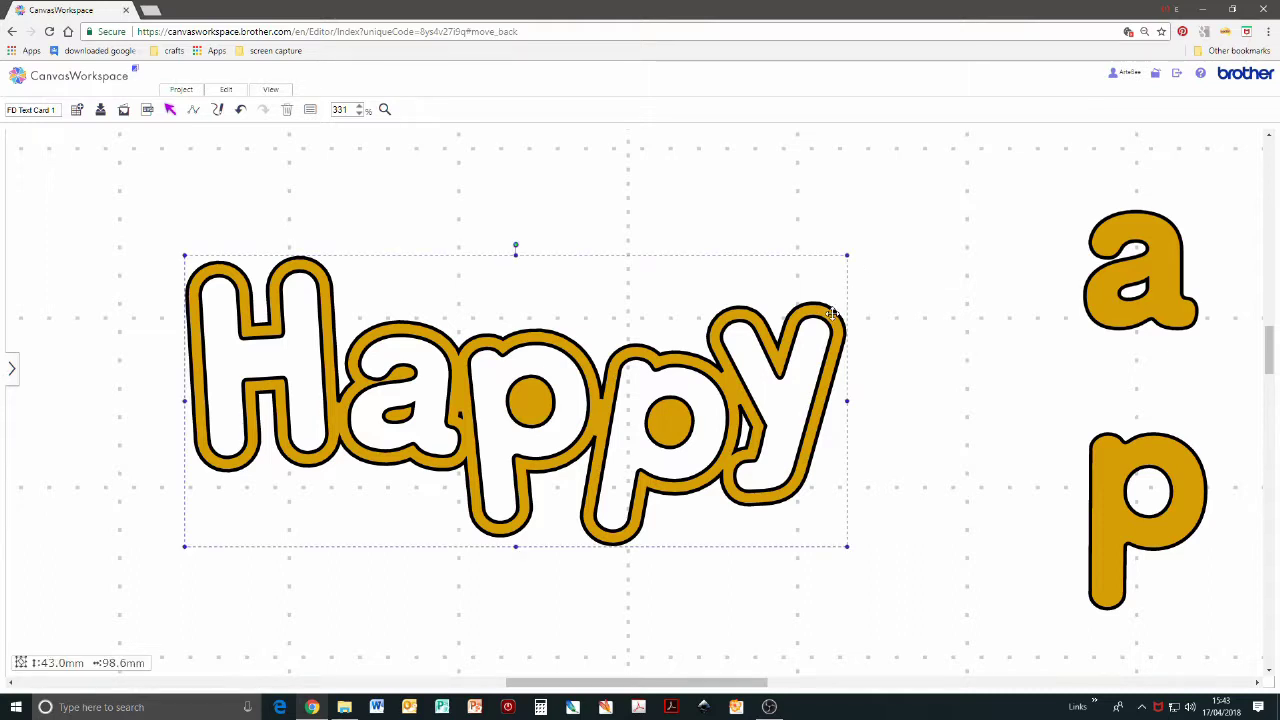
pyautogui.hotkey('ctrl', 'v')
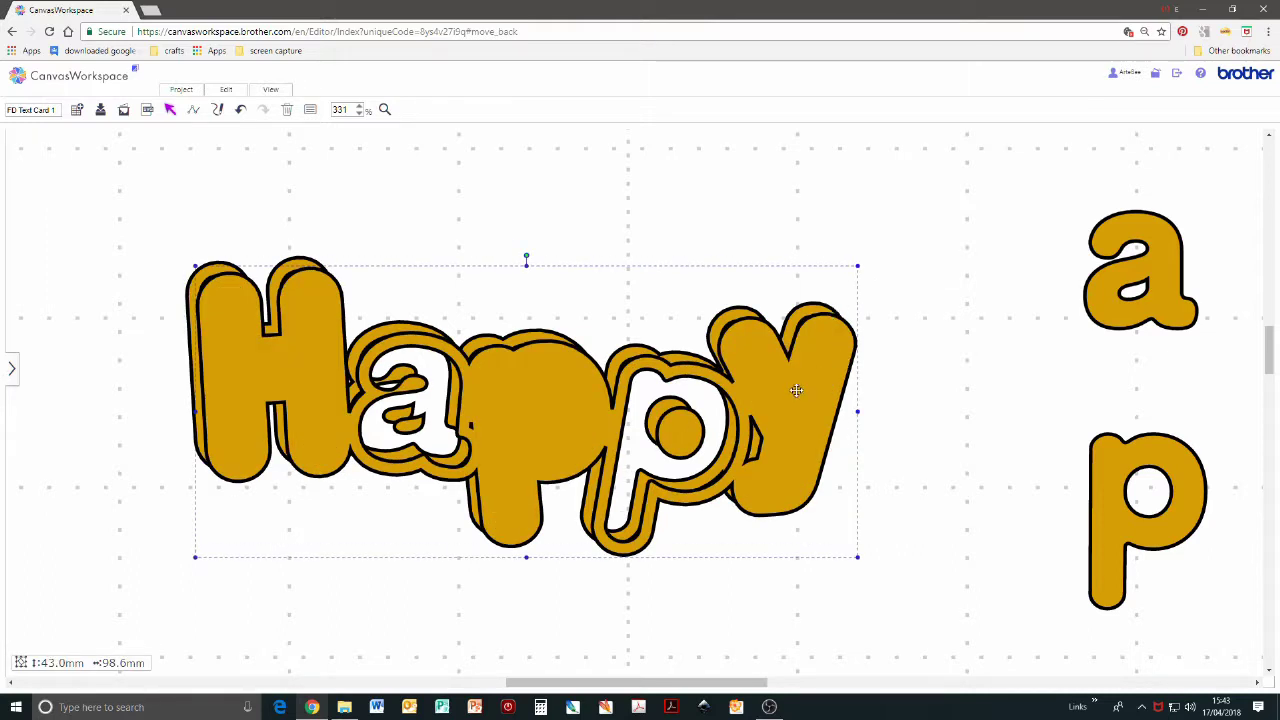
pyautogui.moveTo(800, 391); pyautogui.dragTo(1059, 667)
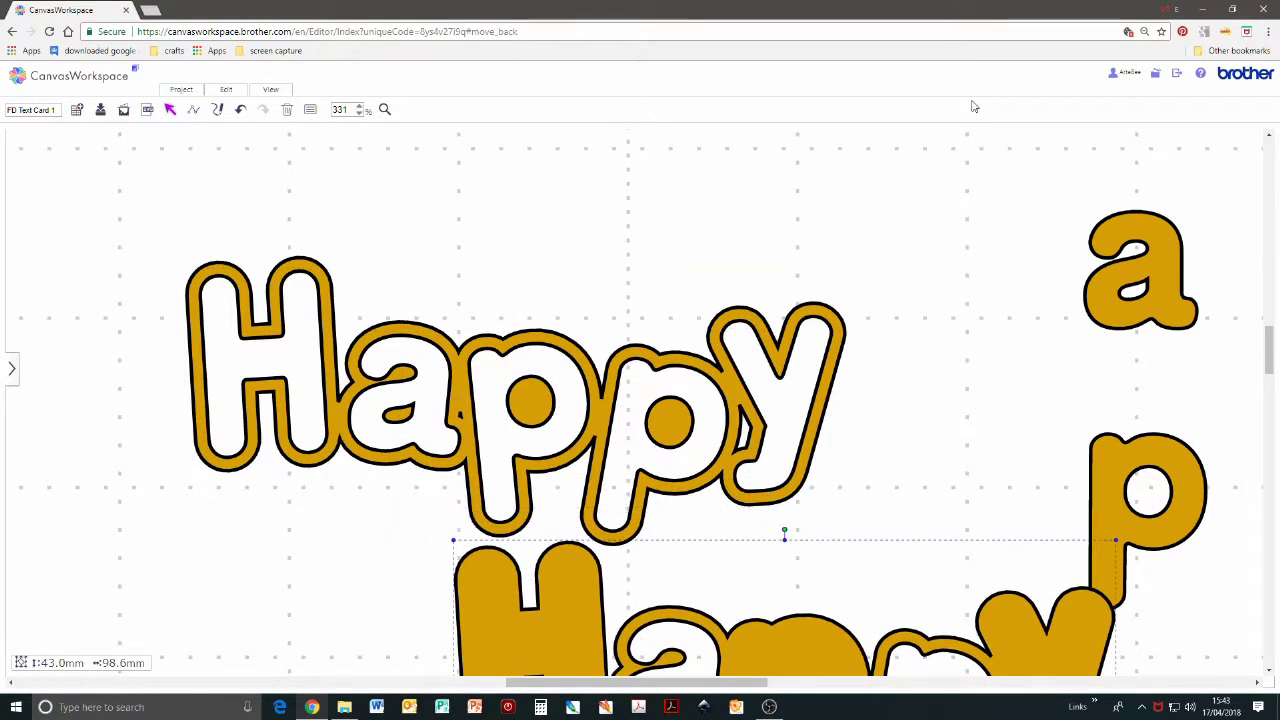
pyautogui.click(270, 90)
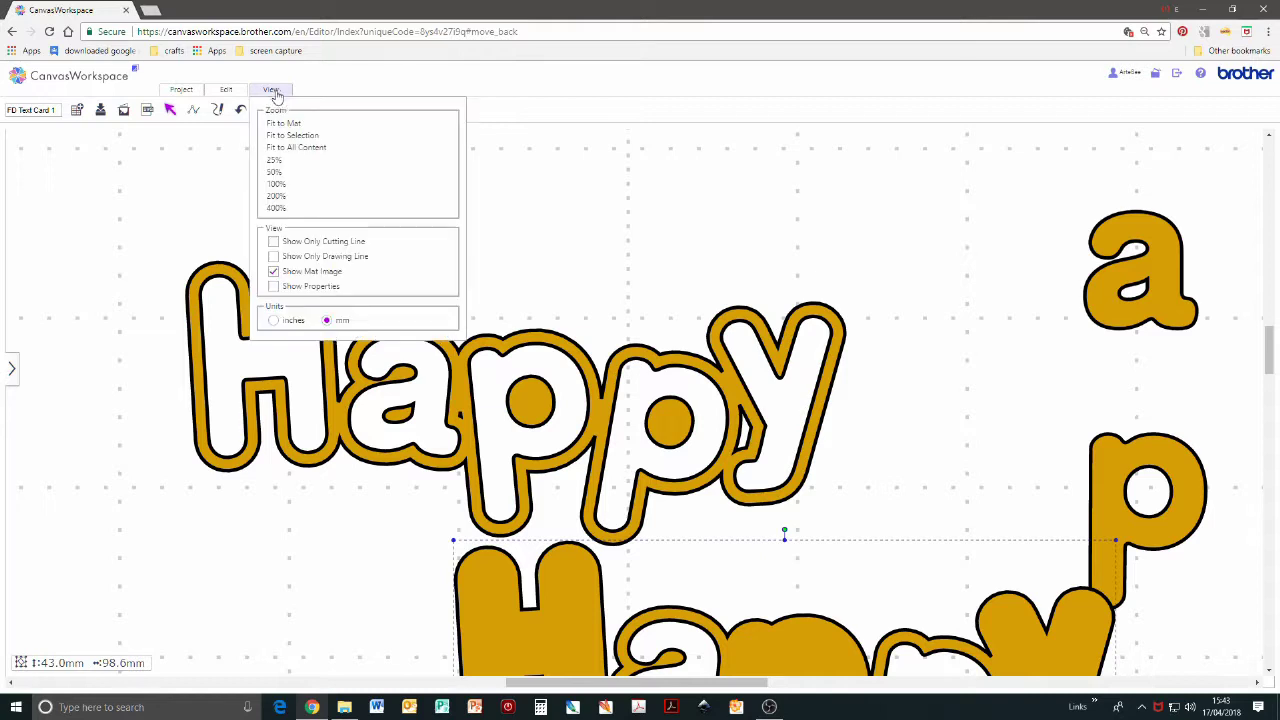
pyautogui.click(292, 124)
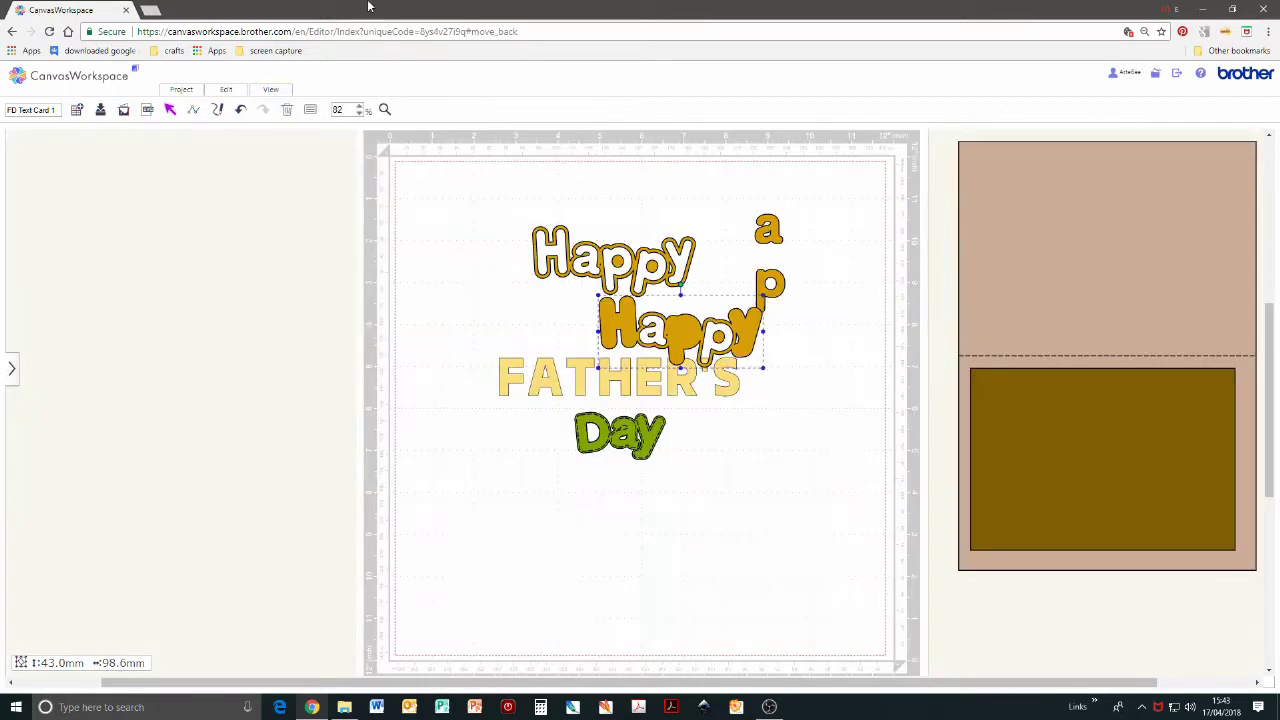
pyautogui.moveTo(774, 353); pyautogui.dragTo(863, 493)
# - Delete the spare p and the spare a beside the word Happy
pyautogui.click(679, 289)
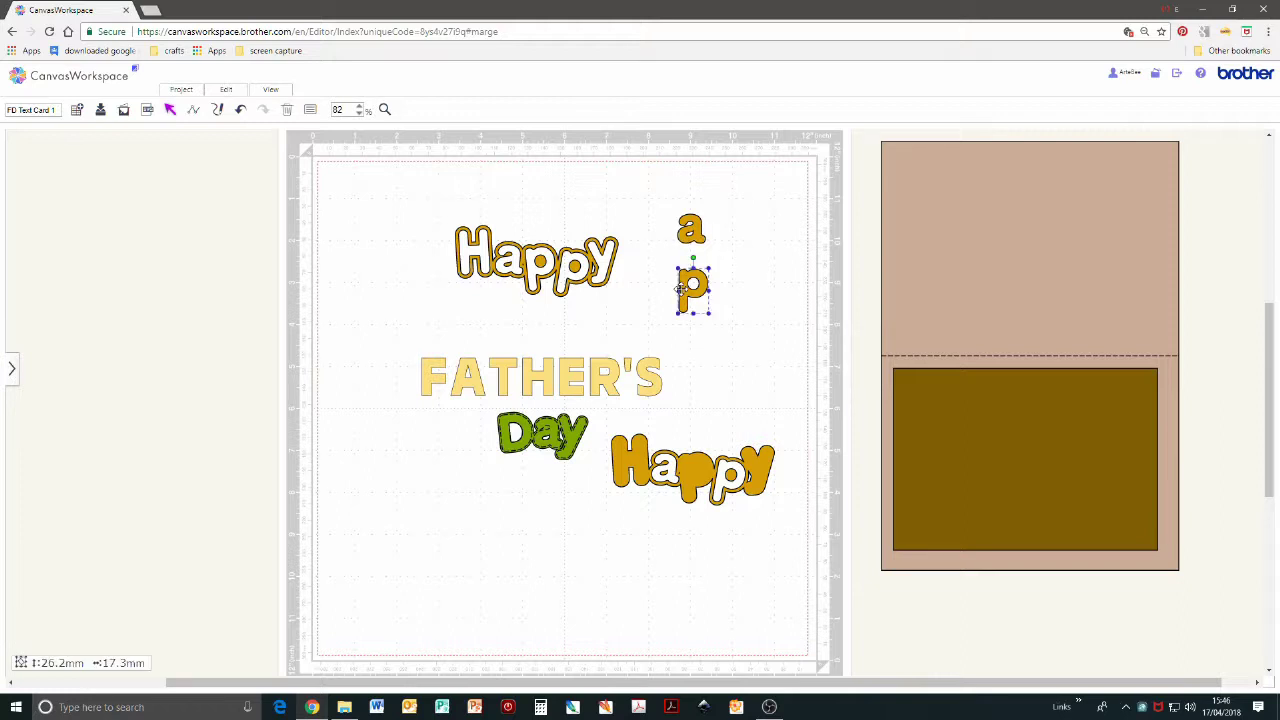
pyautogui.press('Delete')
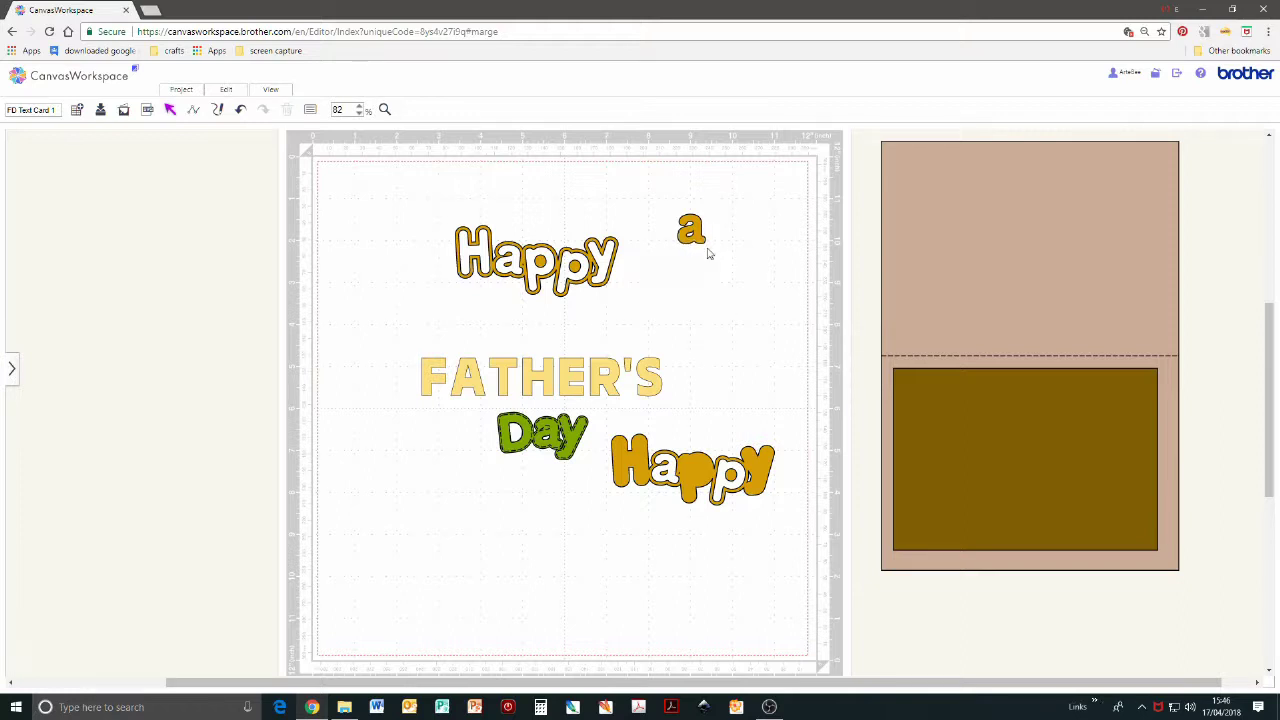
pyautogui.click(697, 230)
pyautogui.press('Delete')
# - Group the upper Happy letters with their welded backing and move the group to the mat's upper right area
pyautogui.moveTo(434, 202); pyautogui.dragTo(670, 300)
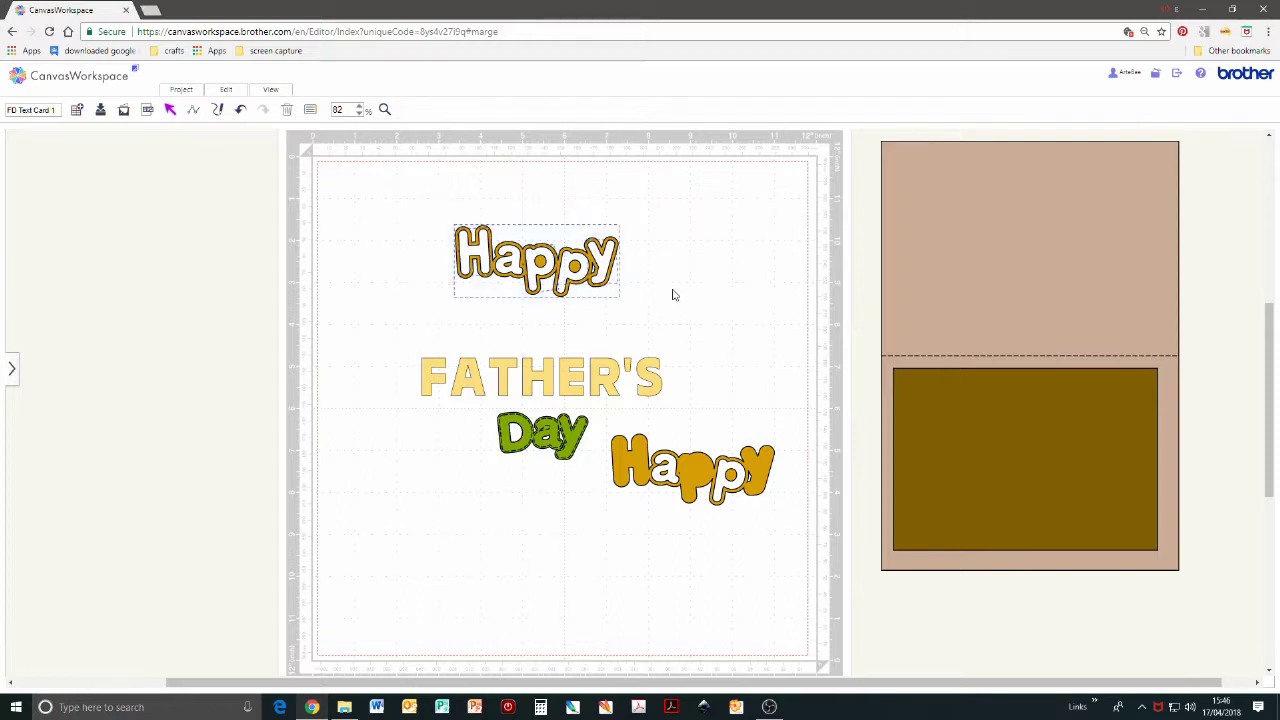
pyautogui.rightClick(673, 294)
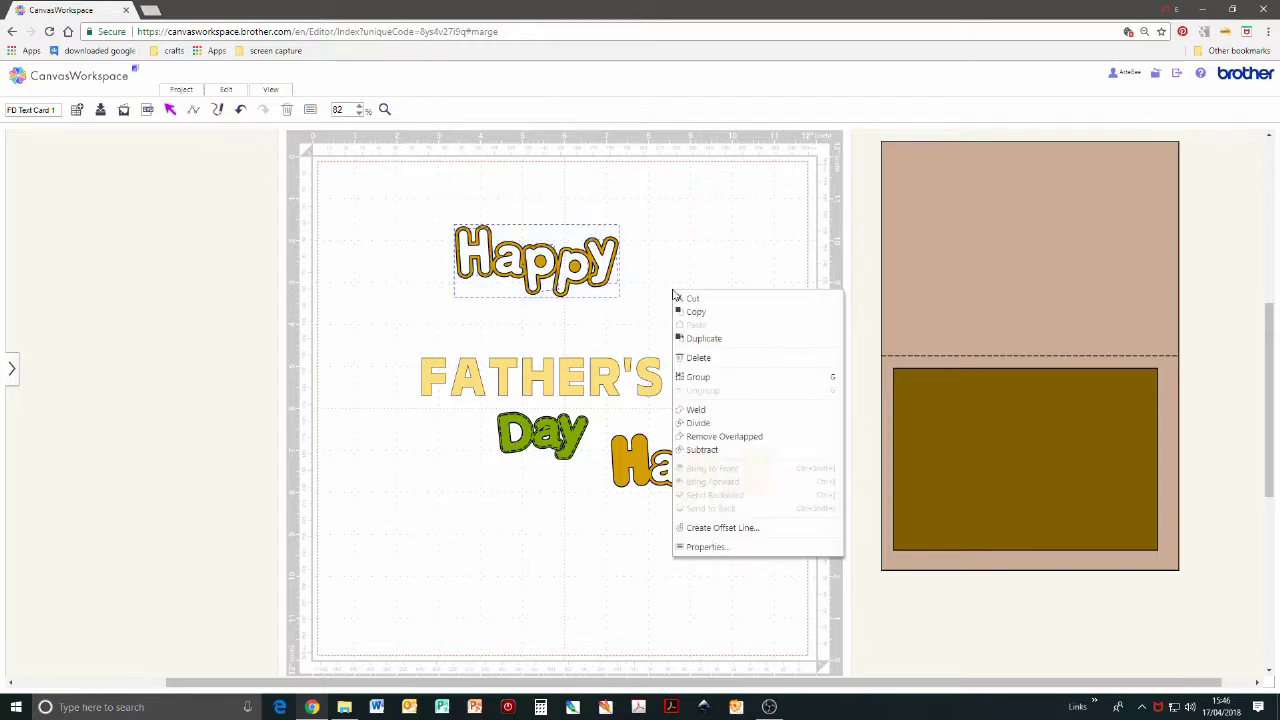
pyautogui.click(697, 378)
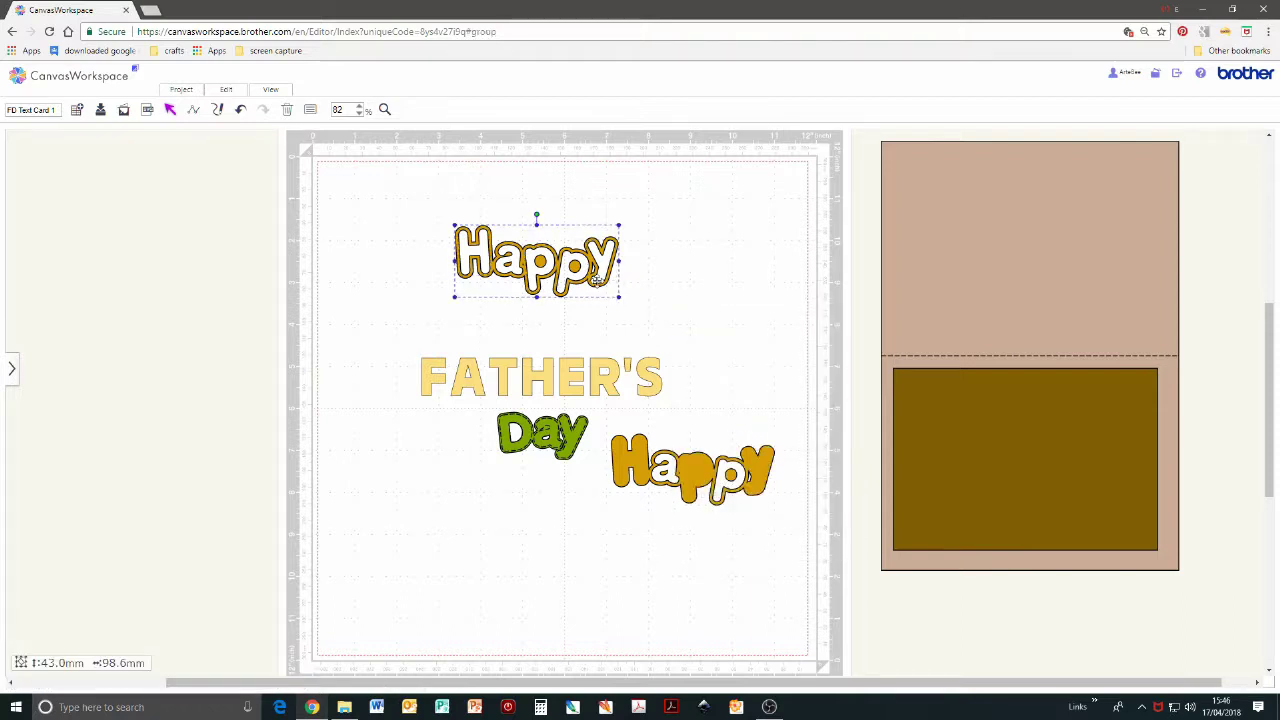
pyautogui.moveTo(596, 282); pyautogui.dragTo(778, 276)
pyautogui.click(718, 336)
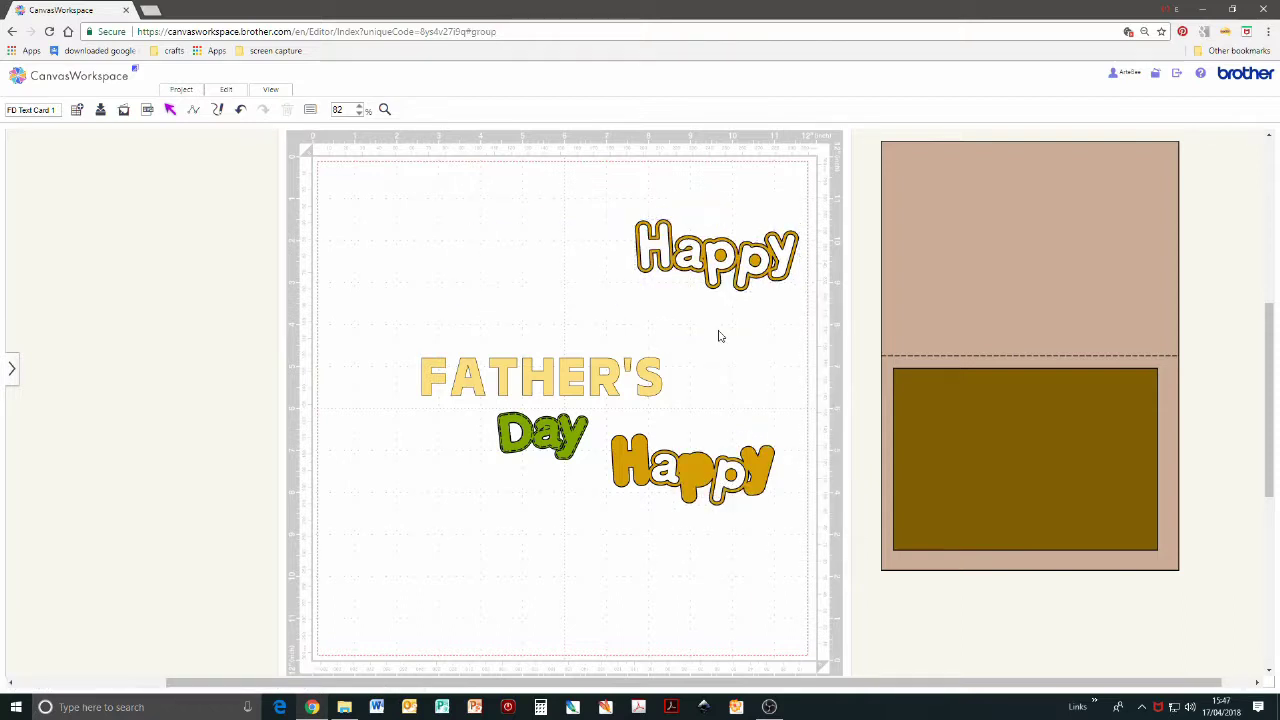
# - Add a rounded rectangle, shrink it to about 44.5 mm wide by 22.2 mm high, and place it over the copied Happy backing
pyautogui.click(11, 368)
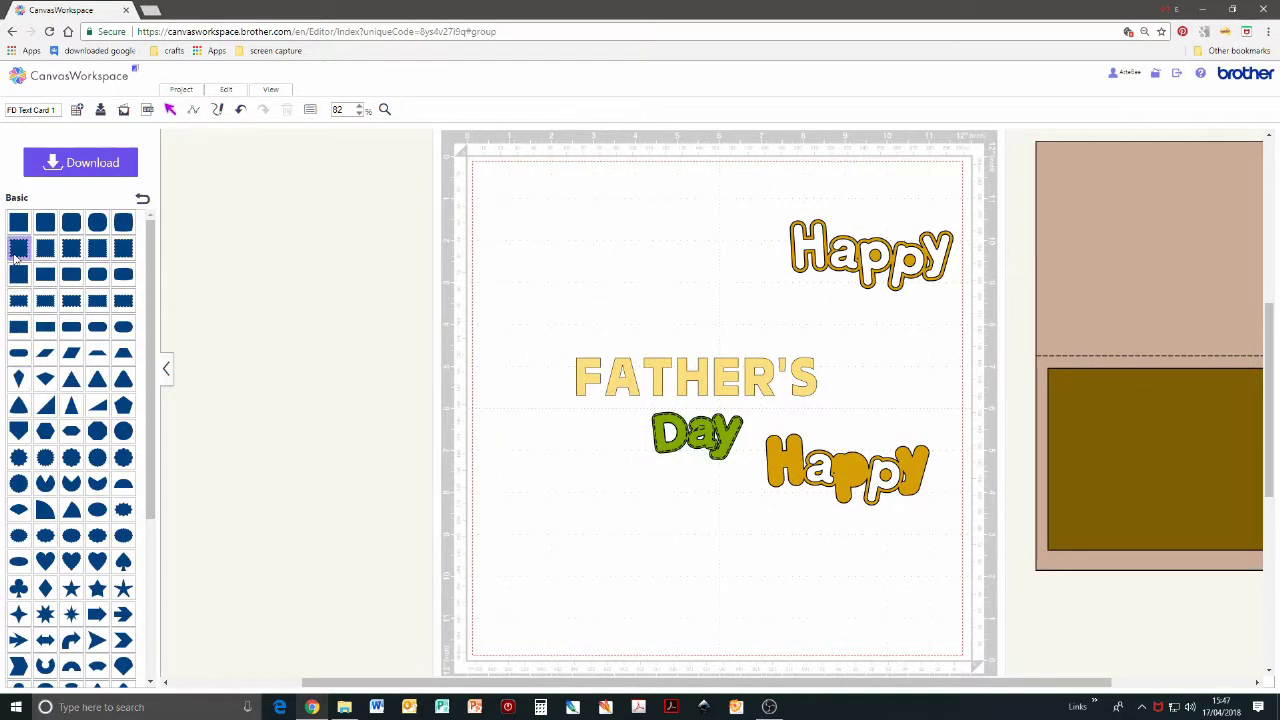
pyautogui.click(97, 328)
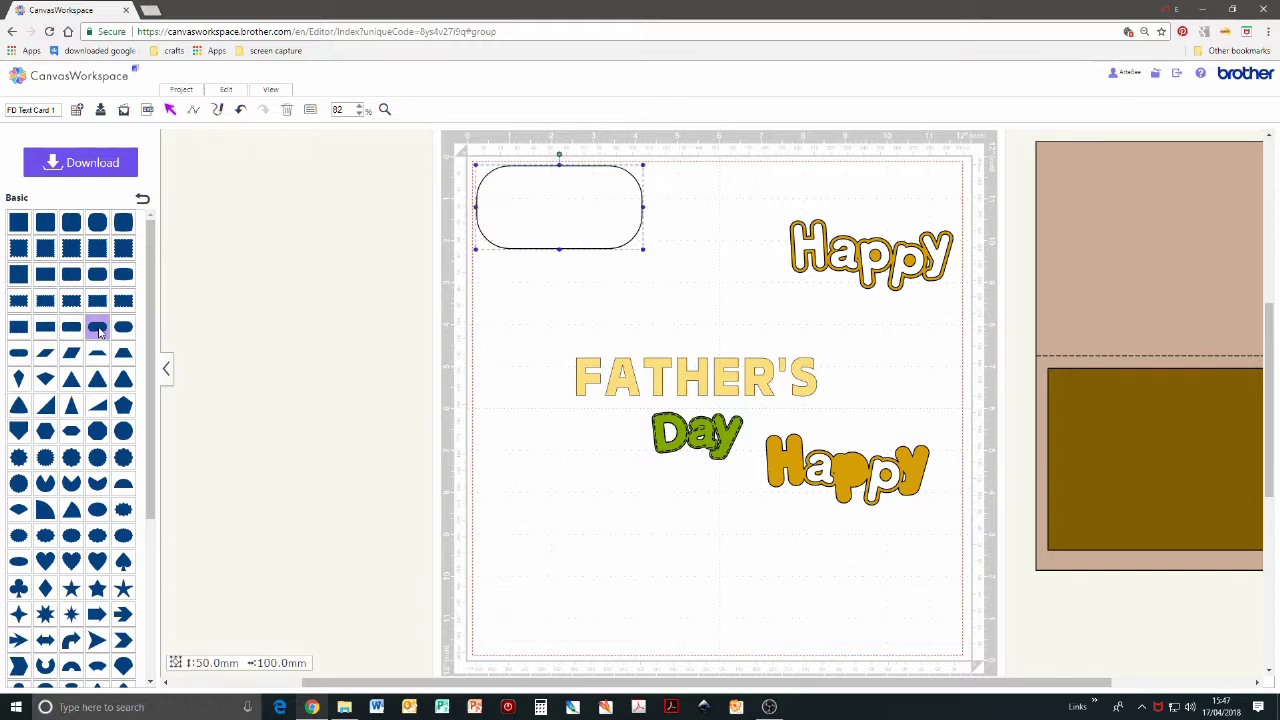
pyautogui.moveTo(574, 191); pyautogui.dragTo(570, 358)
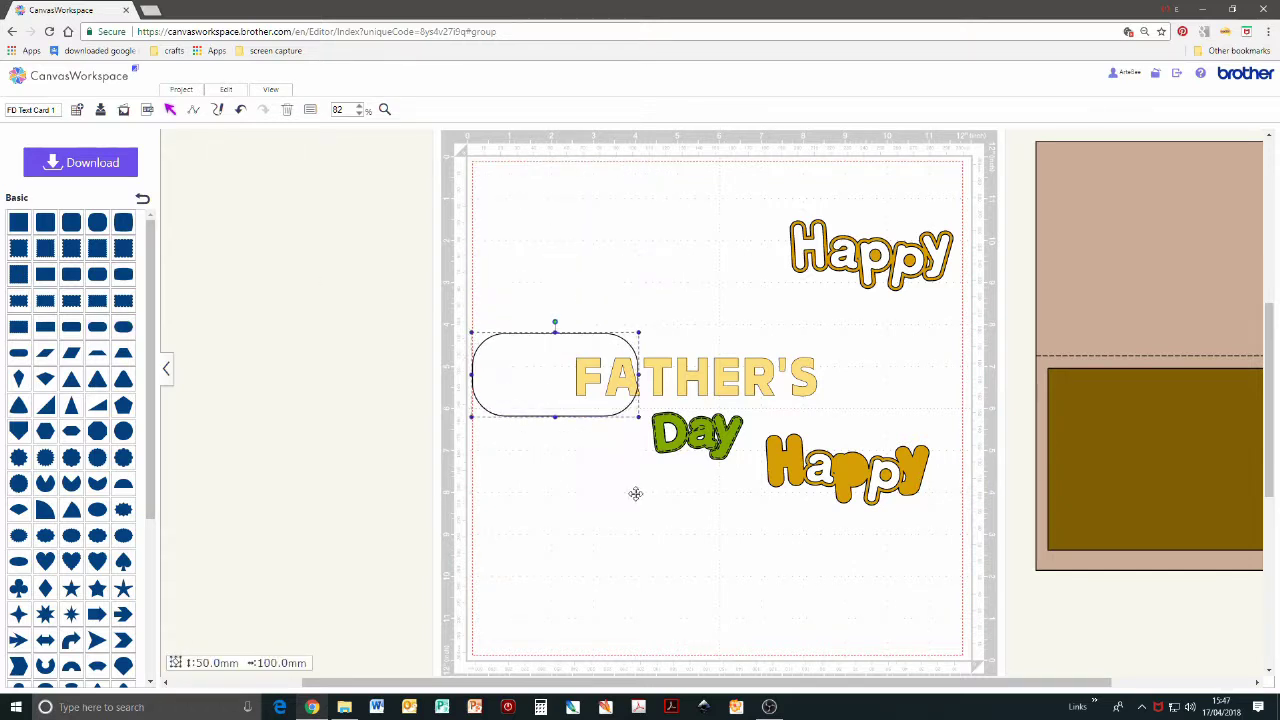
pyautogui.moveTo(635, 493); pyautogui.dragTo(746, 520)
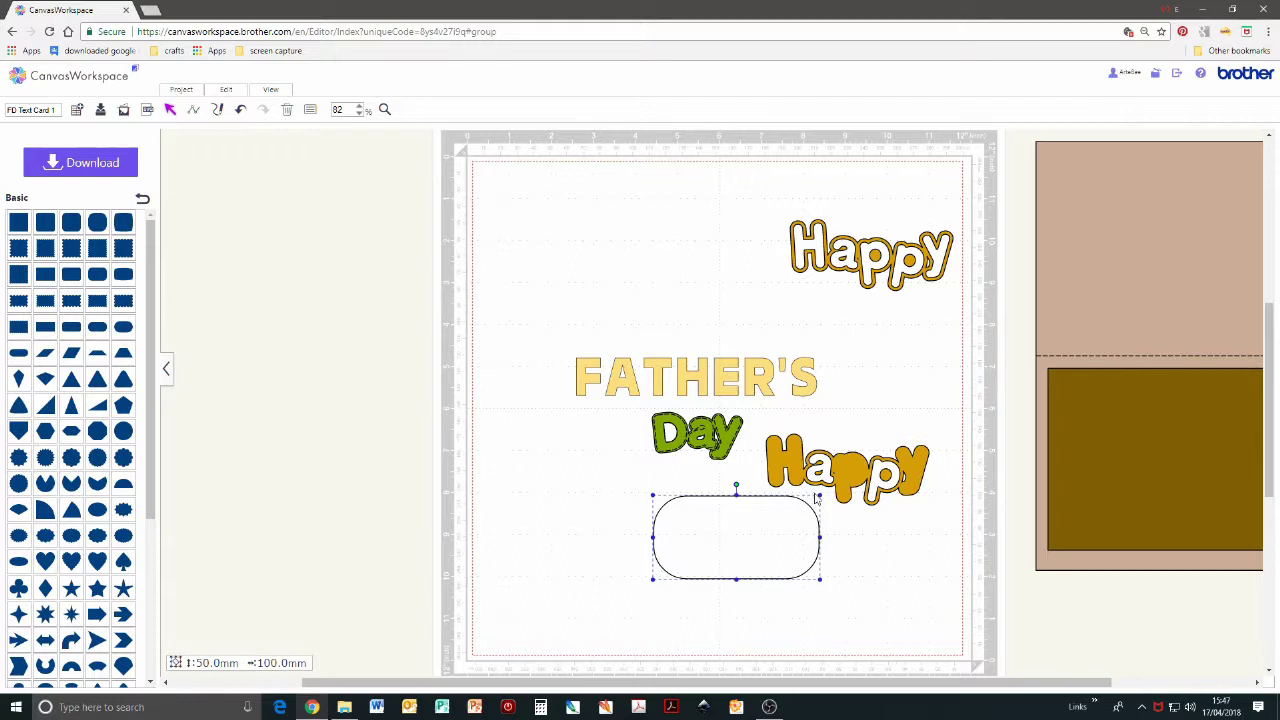
pyautogui.moveTo(821, 494)
pyautogui.mouseDown()
pyautogui.moveTo(729, 541)
pyautogui.moveTo(820, 478)
pyautogui.mouseUp()
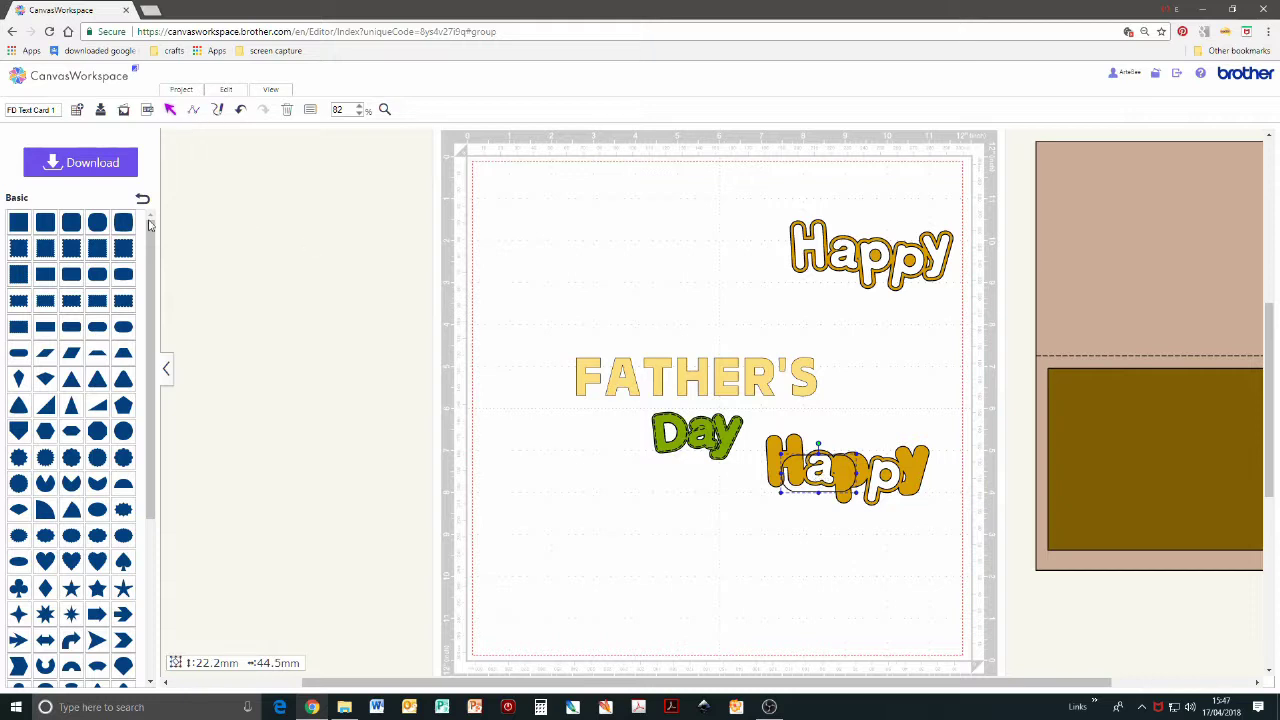
# - Flatten the rounded rectangle to about 14.1 mm high and reposition it over the a and first p of the copied Happy backing
pyautogui.click(166, 369)
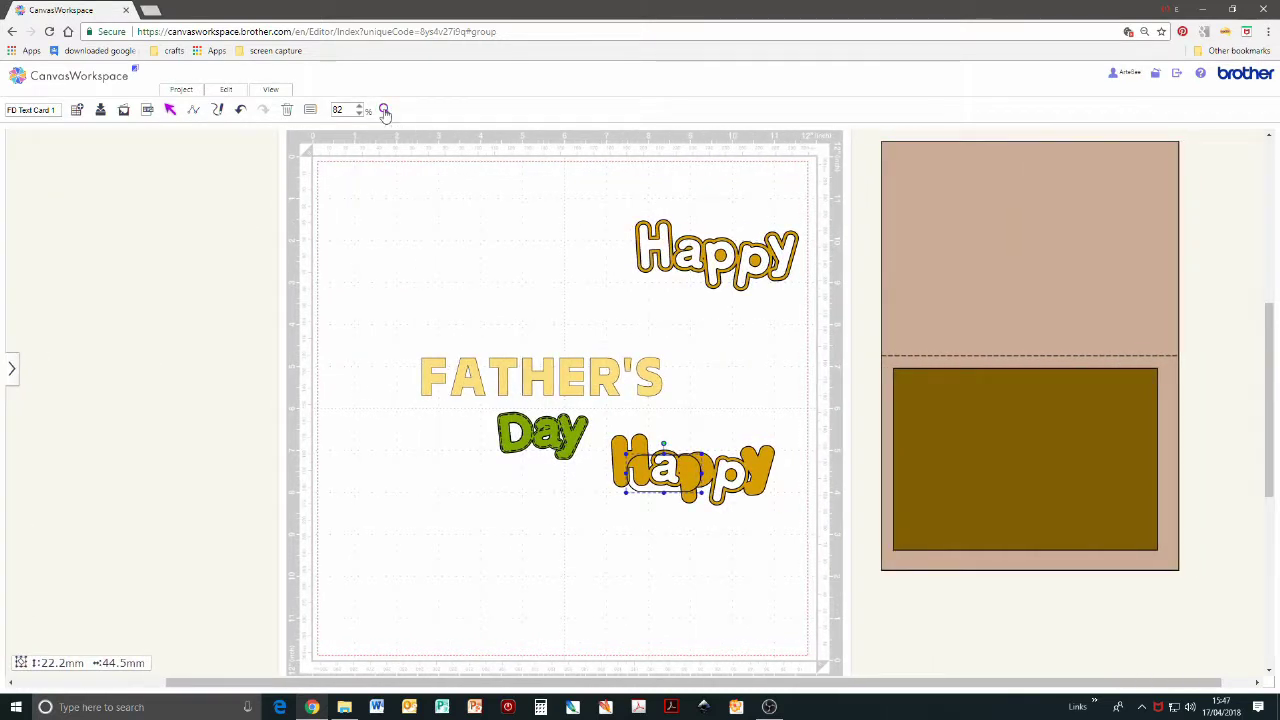
pyautogui.moveTo(603, 413); pyautogui.dragTo(798, 527)
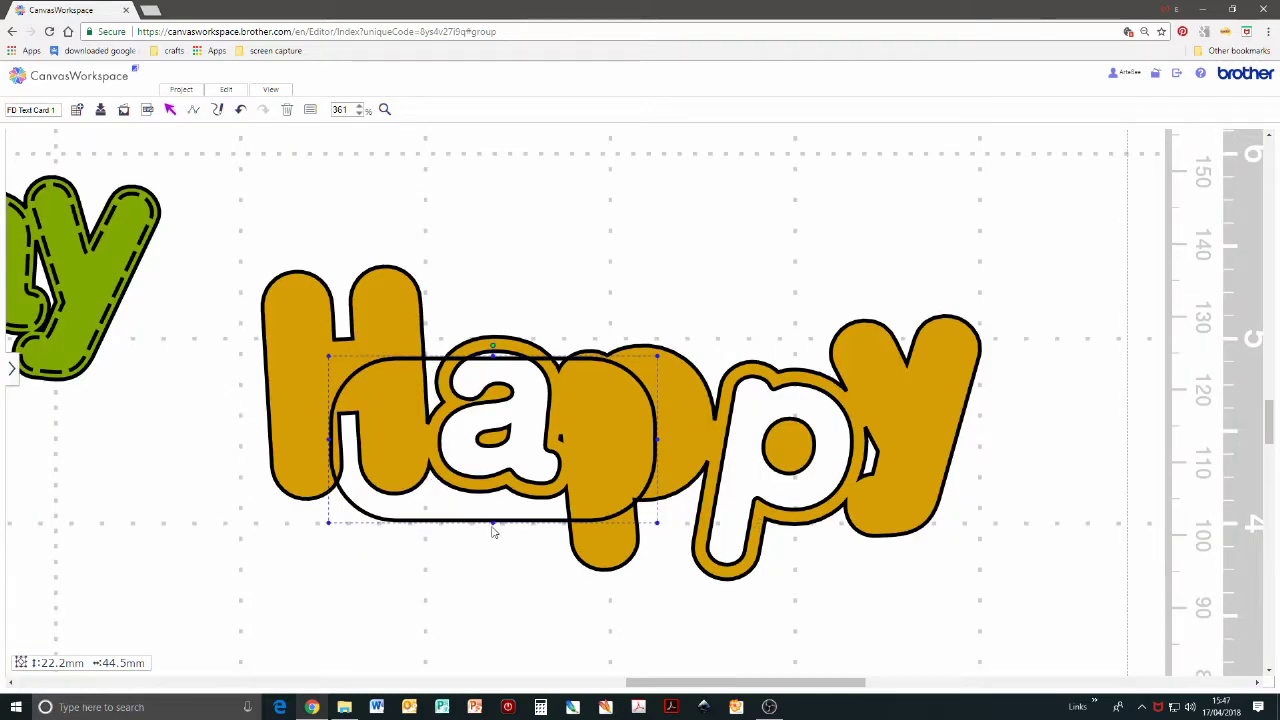
pyautogui.moveTo(492, 522); pyautogui.dragTo(493, 463)
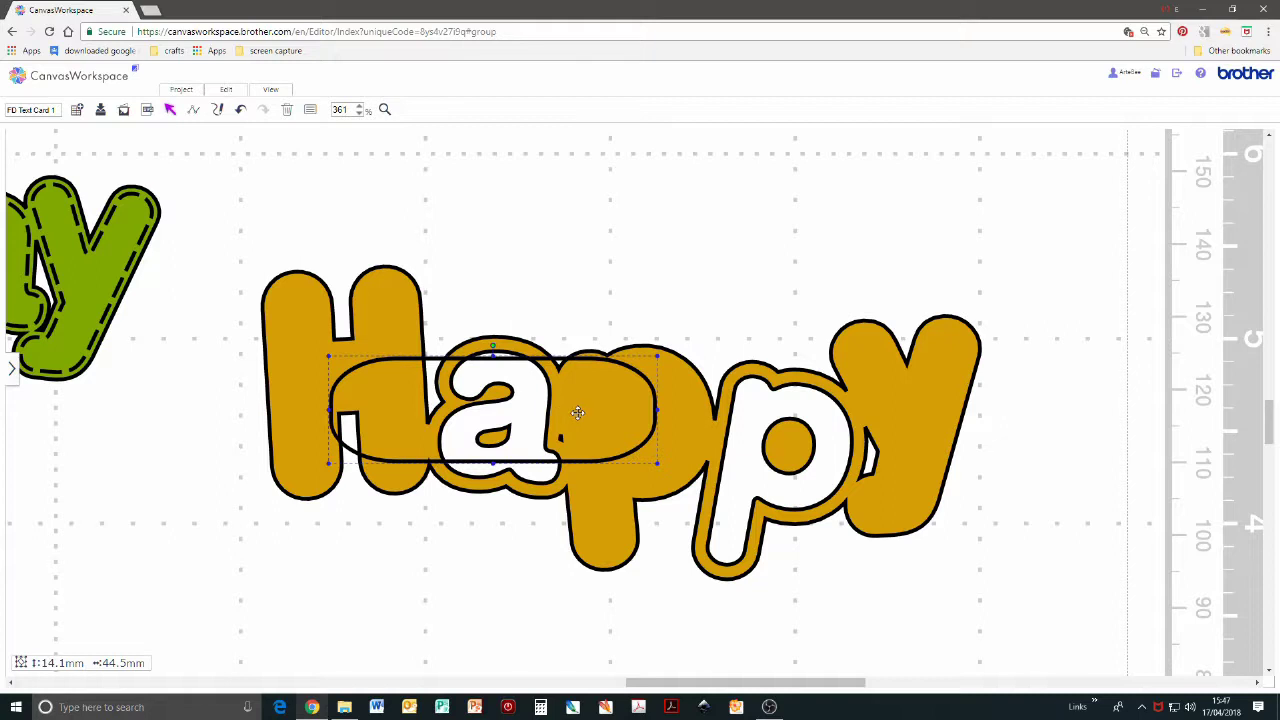
pyautogui.moveTo(577, 412); pyautogui.dragTo(601, 420)
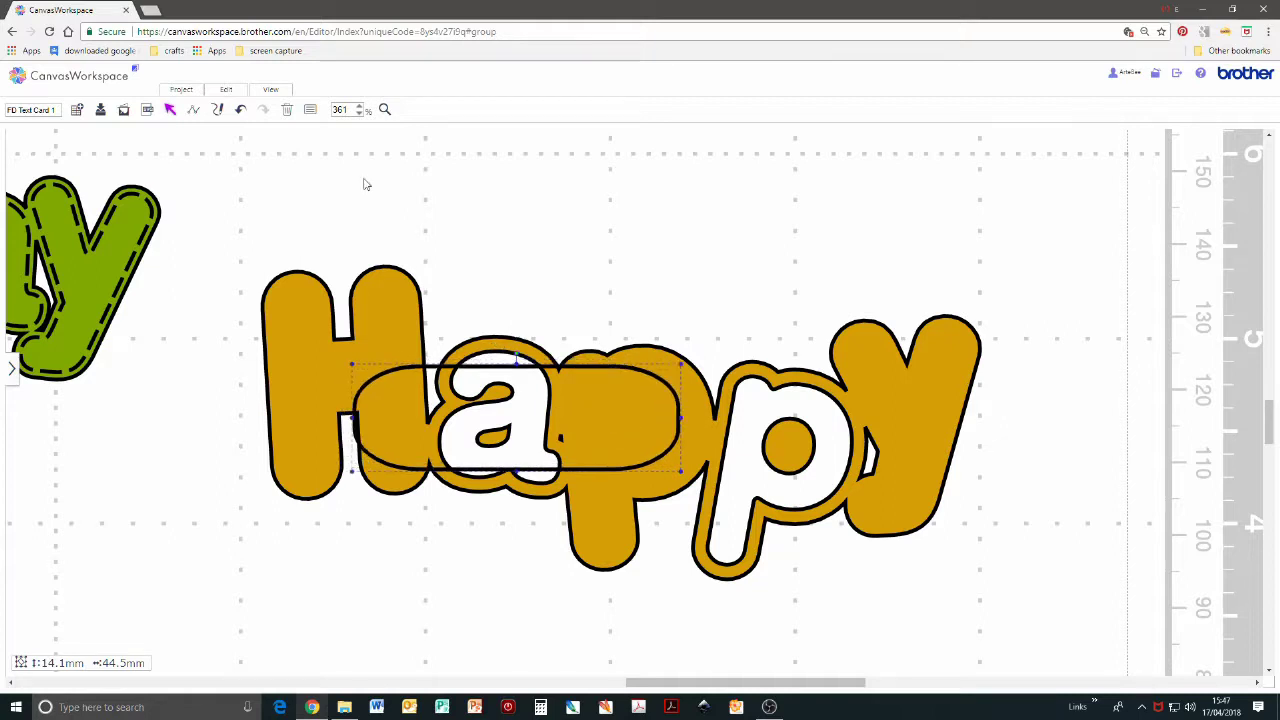
# - Fill the rounded rectangle with magenta
pyautogui.click(310, 109)
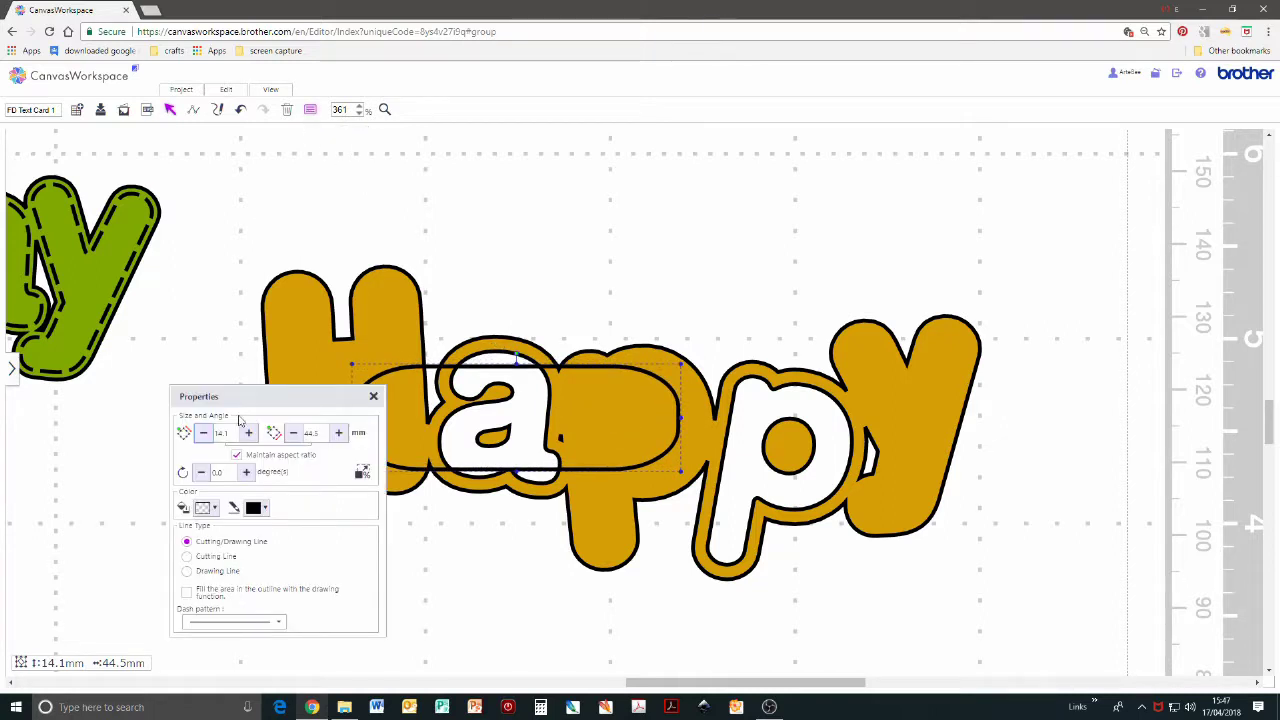
pyautogui.click(206, 509)
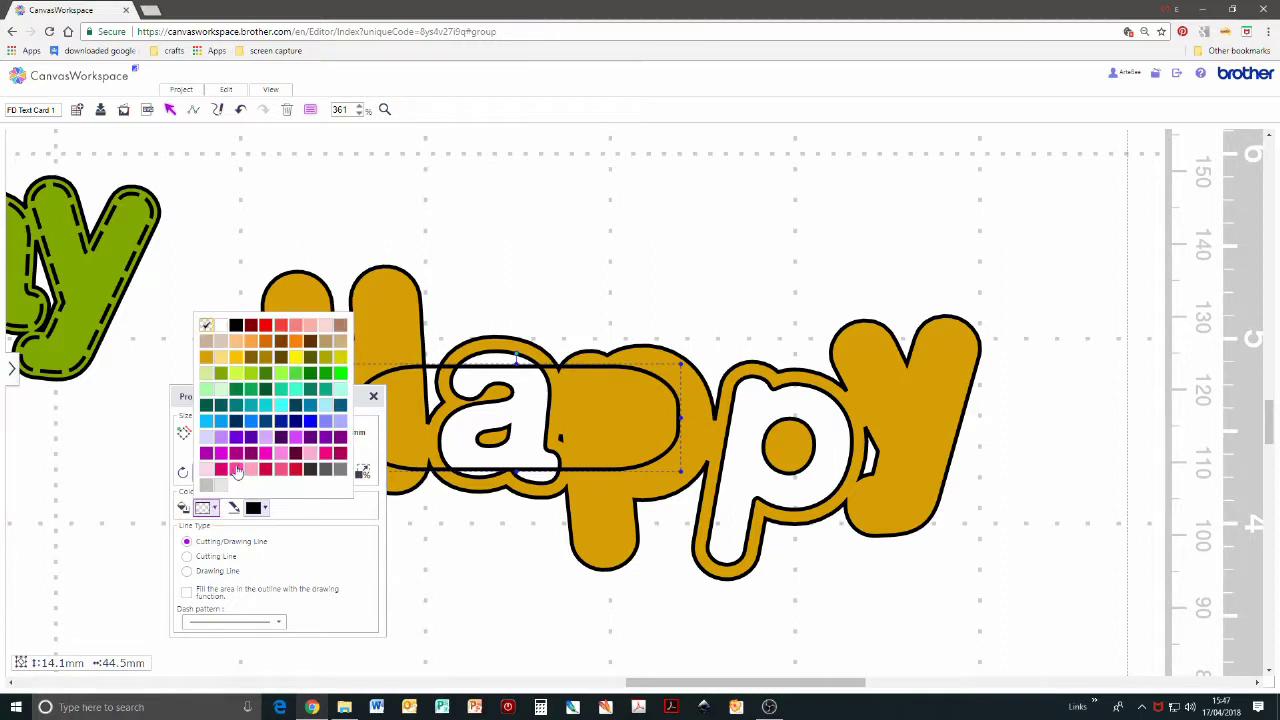
pyautogui.click(221, 455)
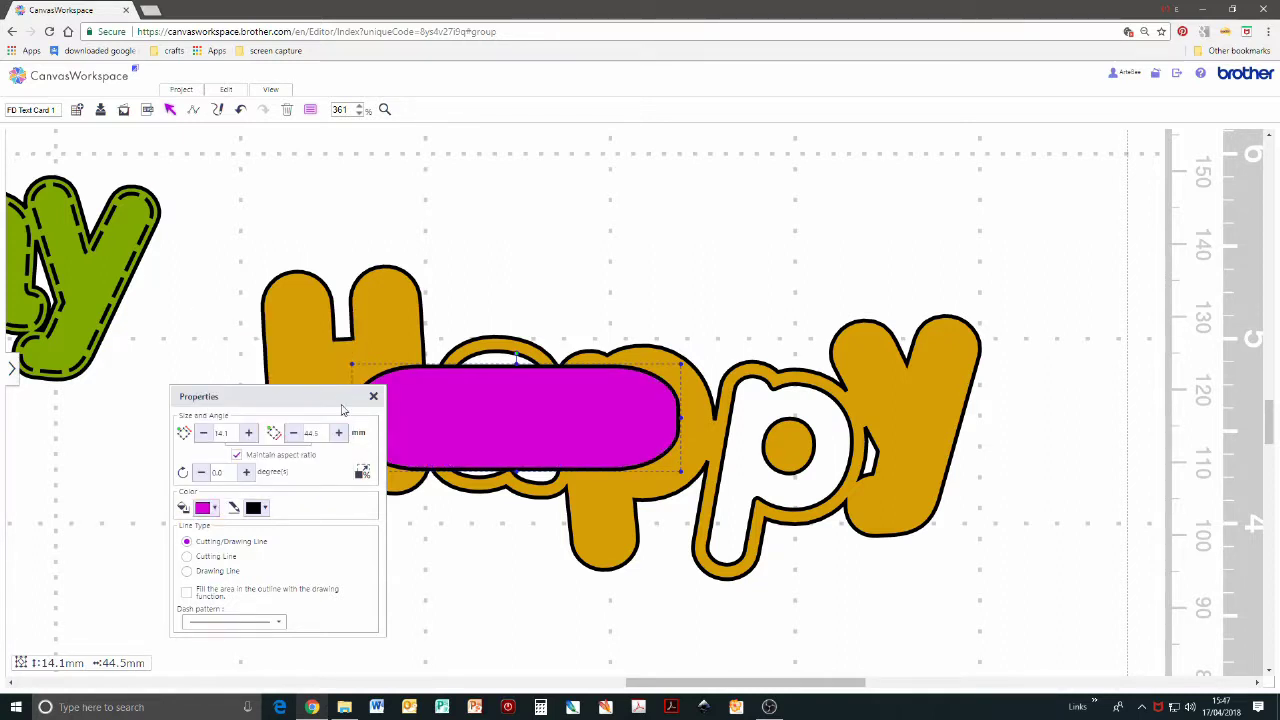
pyautogui.click(373, 396)
# - Narrow the magenta rectangle to about 18.4 mm and tilt it slightly clockwise over the lower part of the letter a
pyautogui.moveTo(625, 435); pyautogui.dragTo(670, 446)
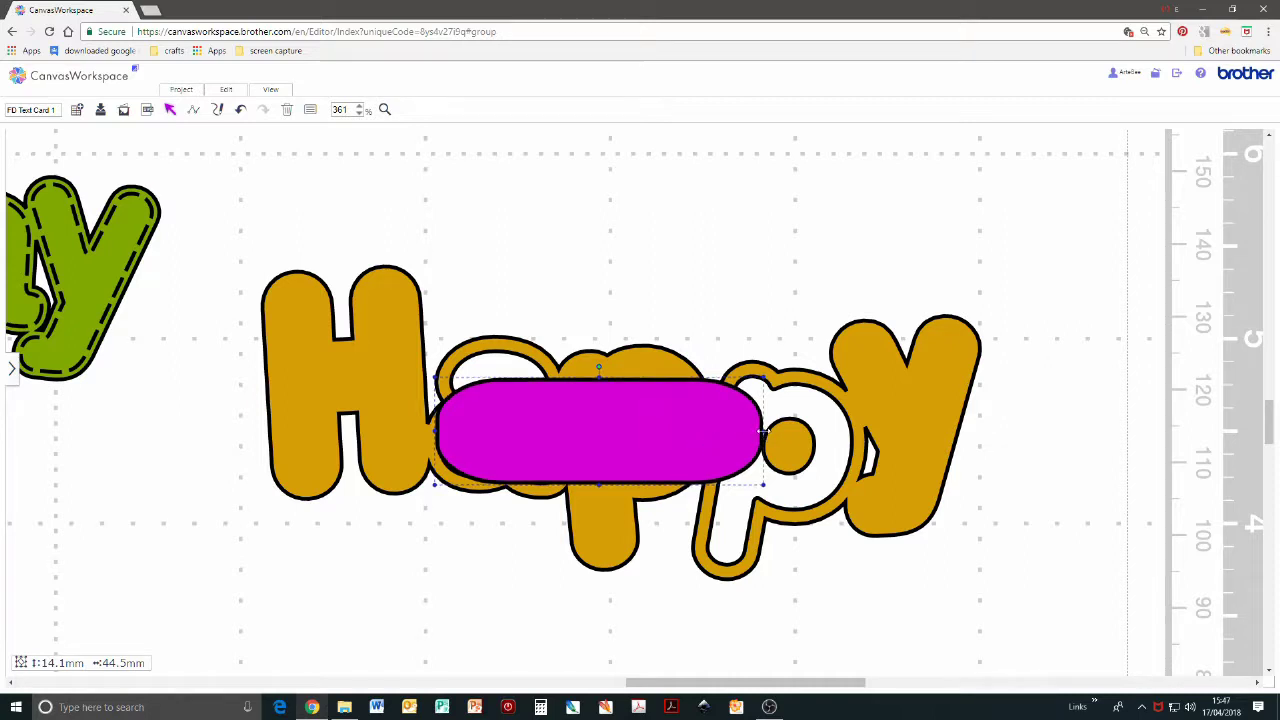
pyautogui.moveTo(763, 430); pyautogui.dragTo(529, 429)
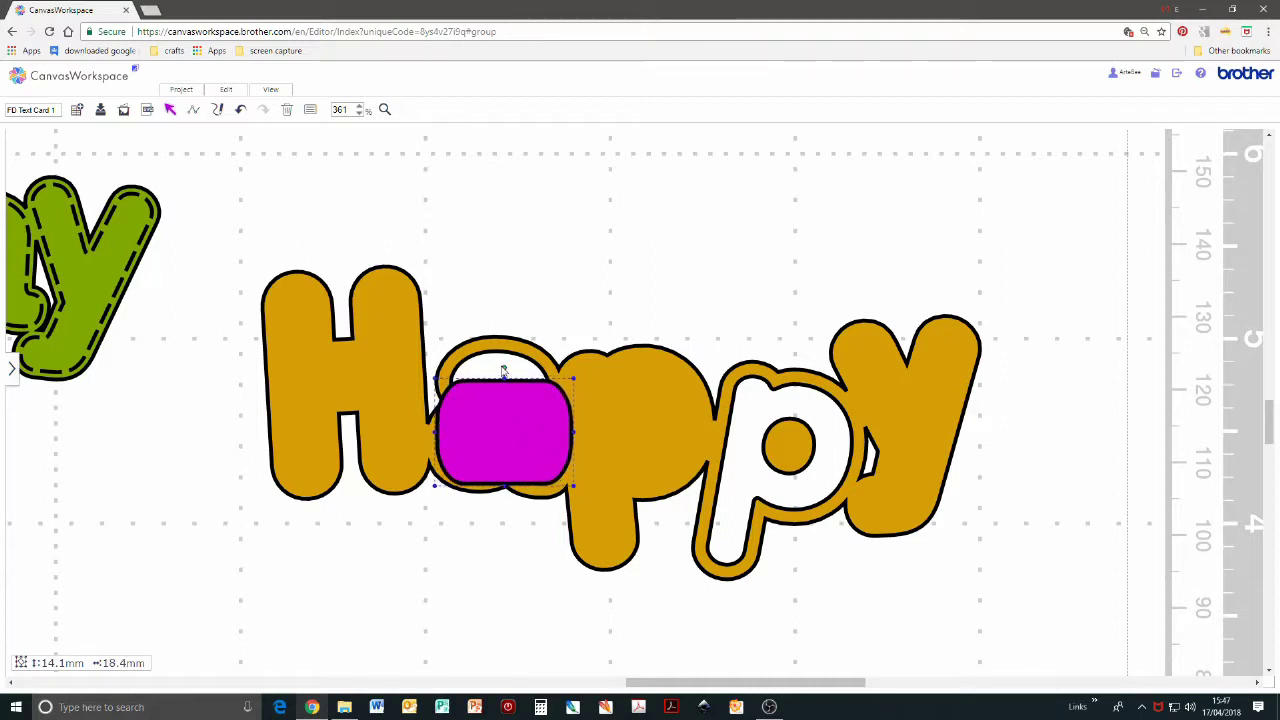
pyautogui.moveTo(504, 367); pyautogui.dragTo(509, 374)
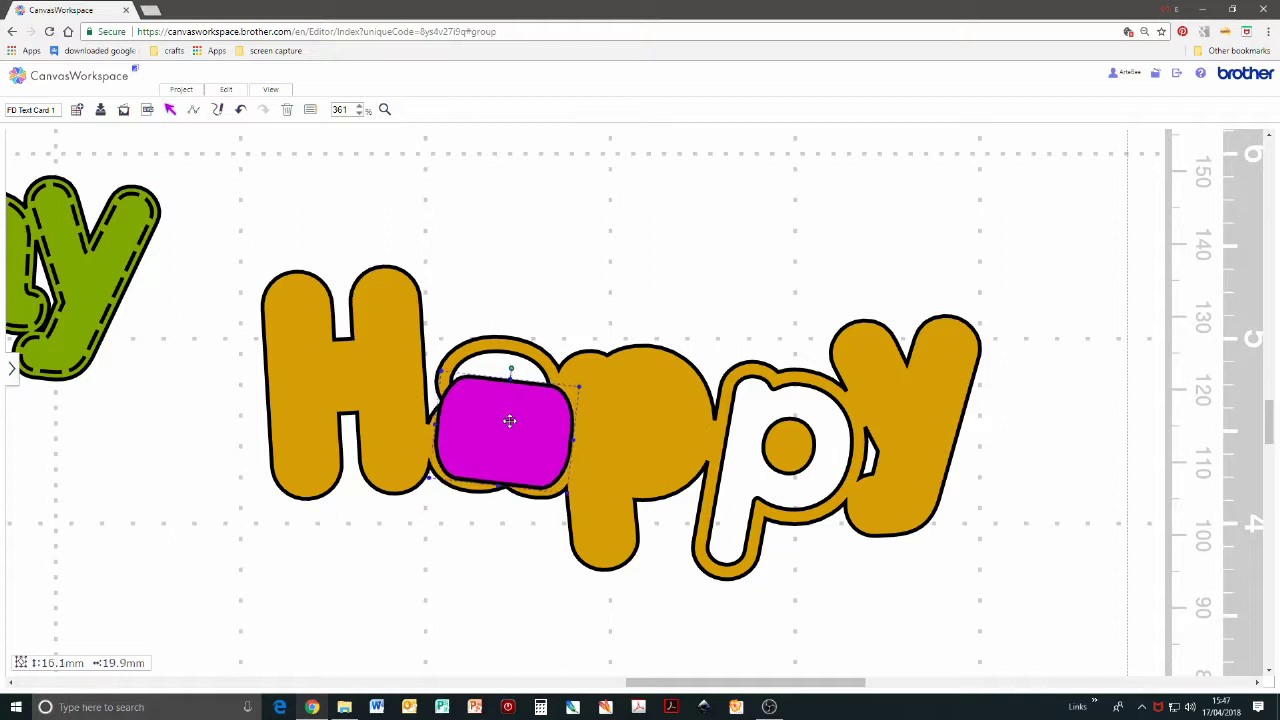
# - Cover the rest of the a opening and the second p opening with resized copies of the magenta rectangle
pyautogui.moveTo(509, 421); pyautogui.dragTo(521, 389)
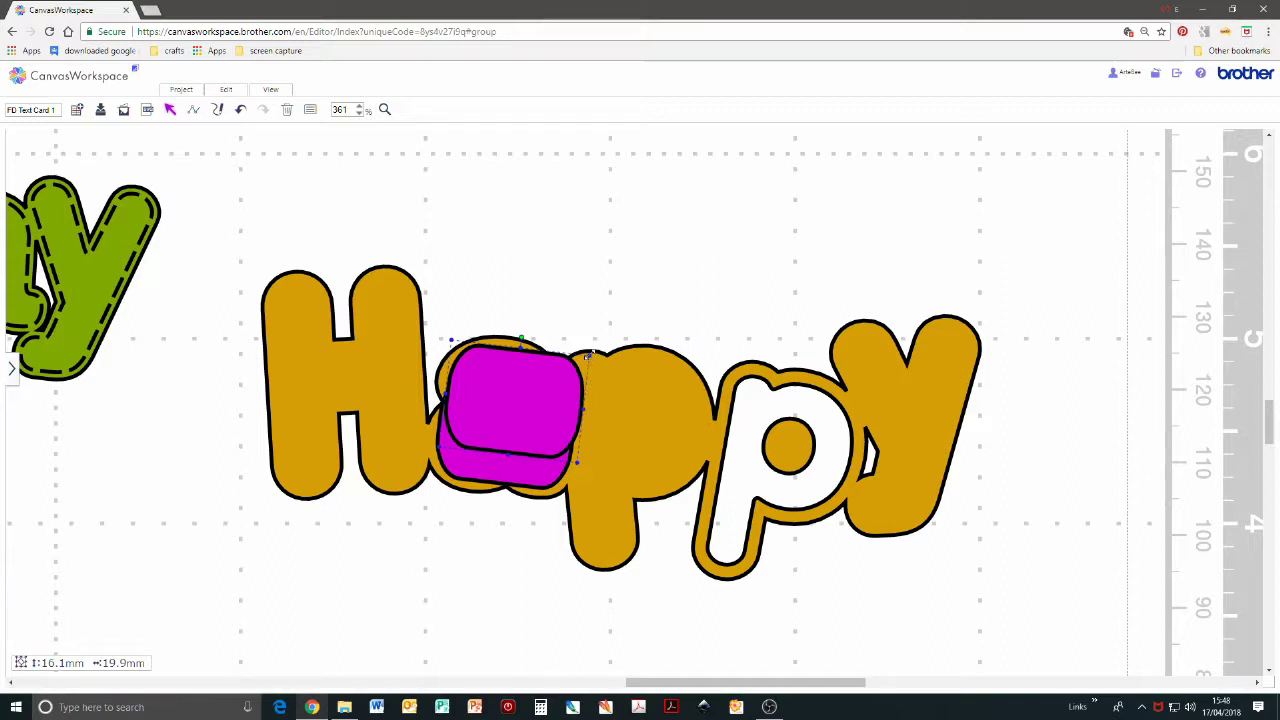
pyautogui.moveTo(590, 355); pyautogui.dragTo(557, 380)
pyautogui.moveTo(497, 409); pyautogui.dragTo(740, 440)
pyautogui.click(838, 577)
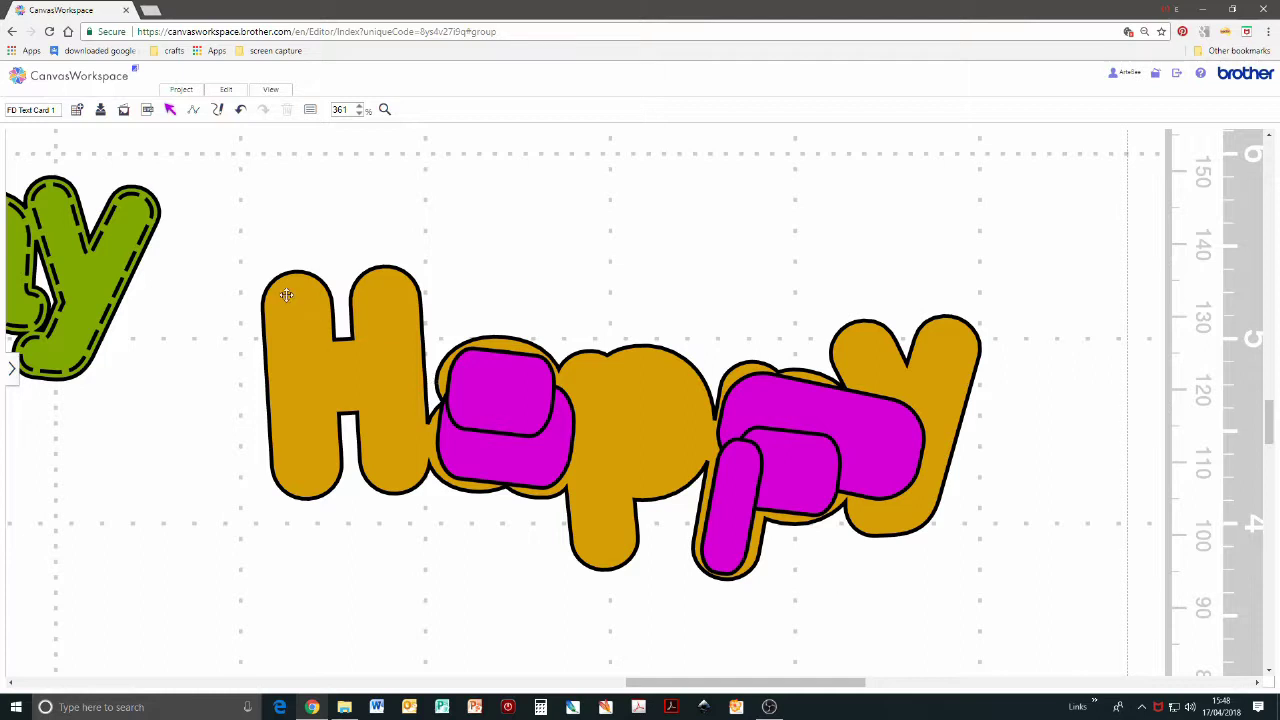
# - Weld the copied Happy backing and all the magenta rectangles into one shape
pyautogui.moveTo(235, 245); pyautogui.dragTo(1040, 608)
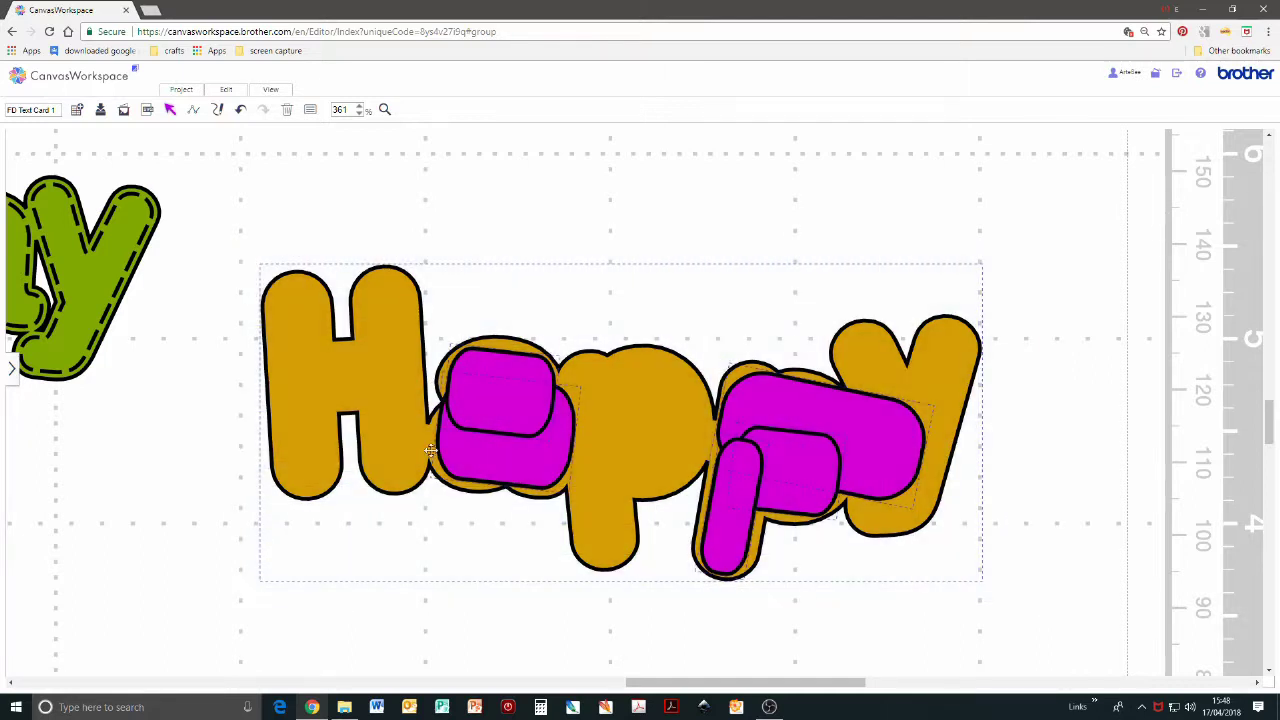
pyautogui.click(226, 89)
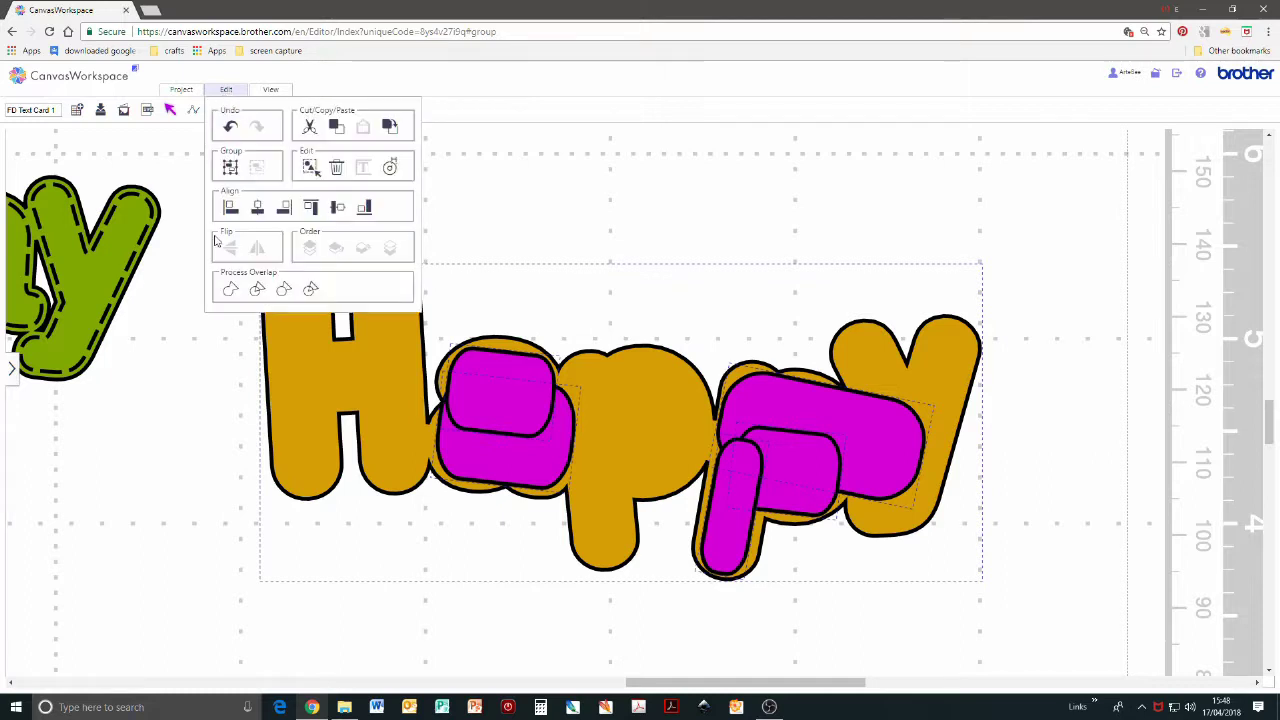
pyautogui.click(230, 289)
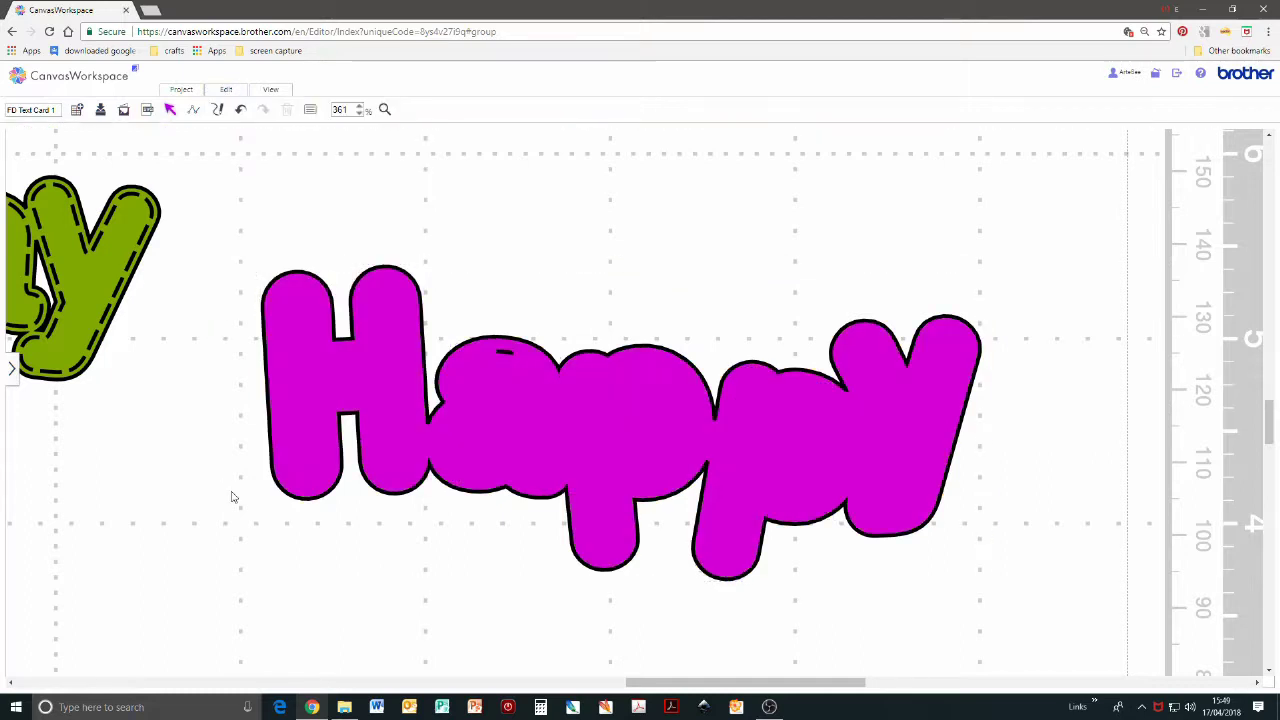
# - Delete the small leftover inner outline near the top of the letter a in the welded magenta shape
pyautogui.click(384, 111)
pyautogui.moveTo(457, 315); pyautogui.dragTo(530, 375)
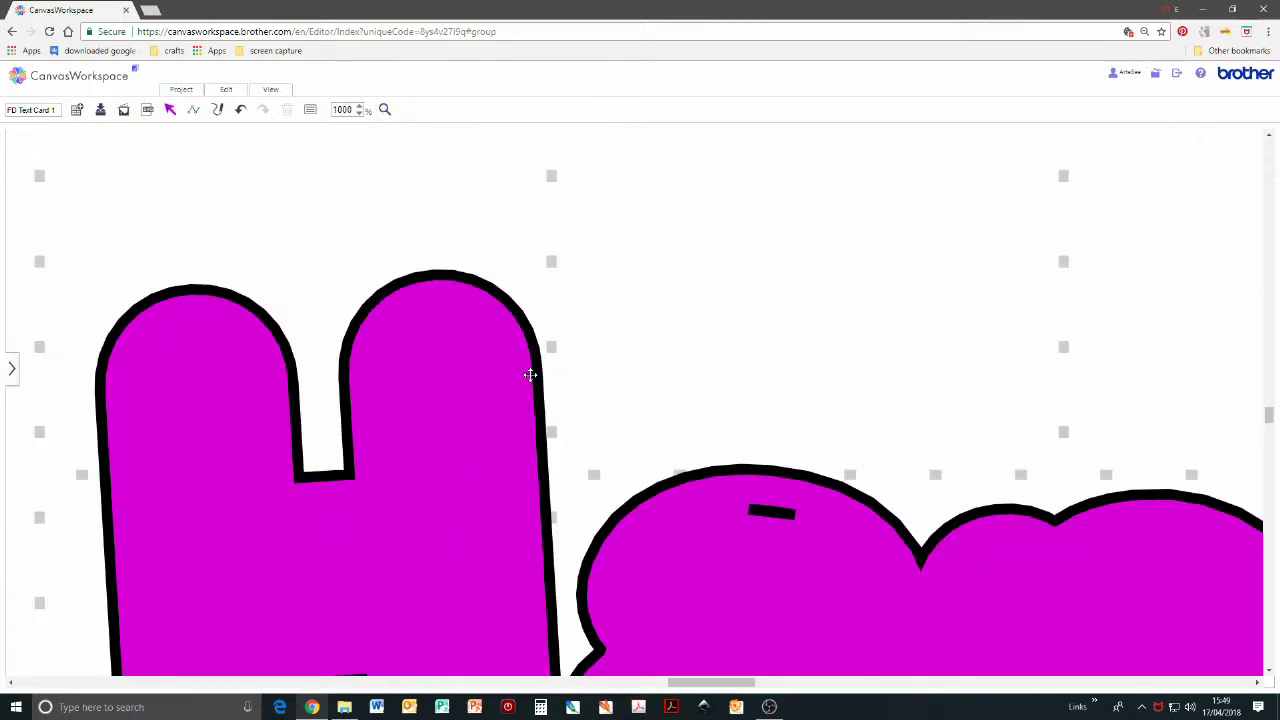
pyautogui.click(763, 511)
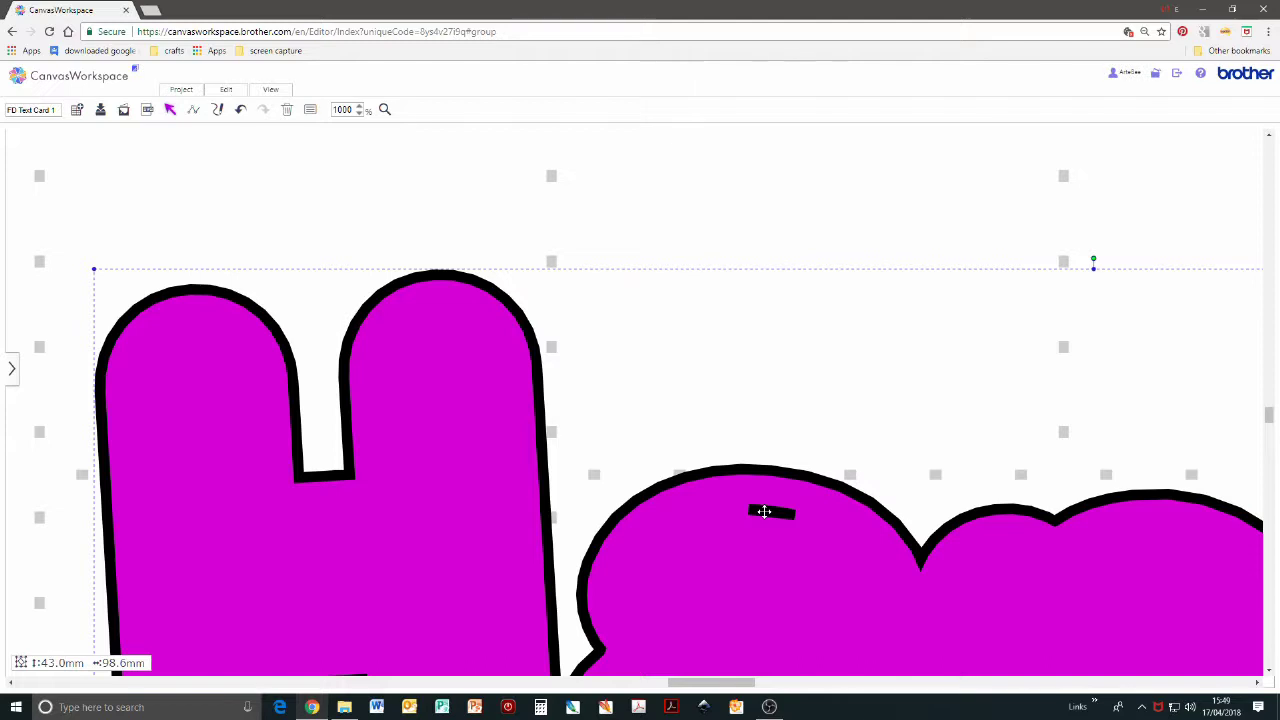
pyautogui.doubleClick(764, 512)
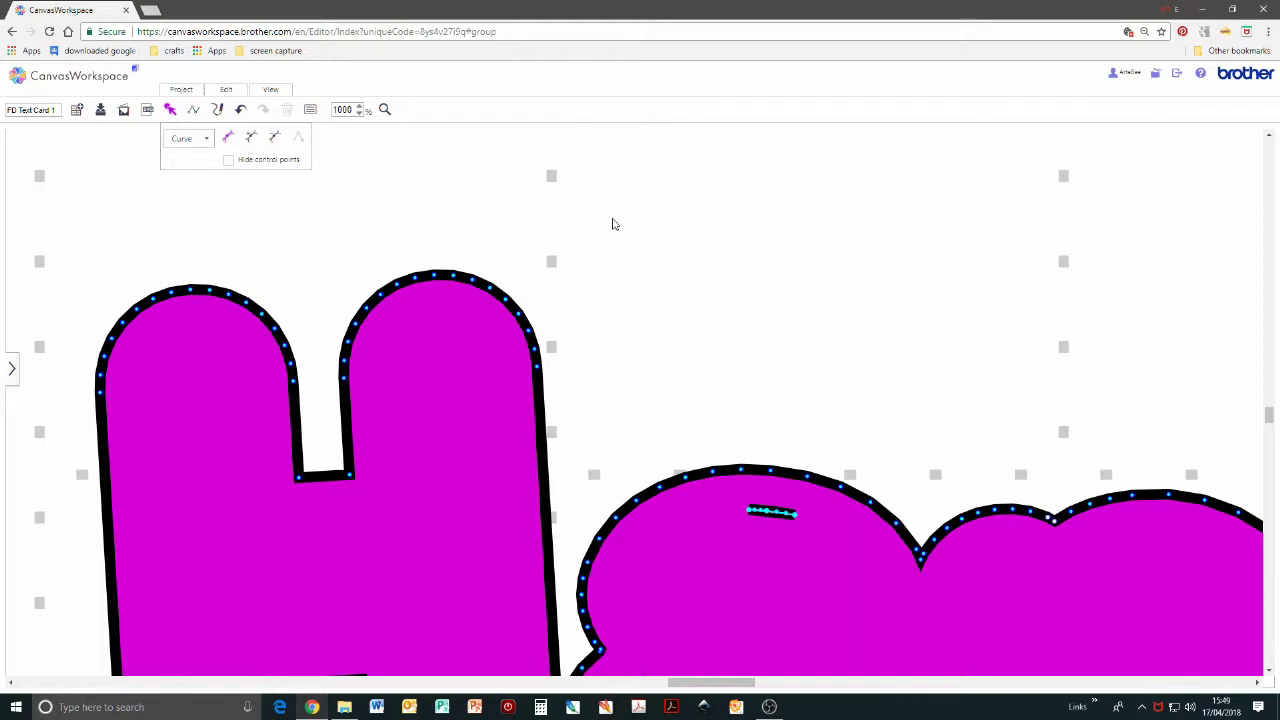
pyautogui.click(274, 137)
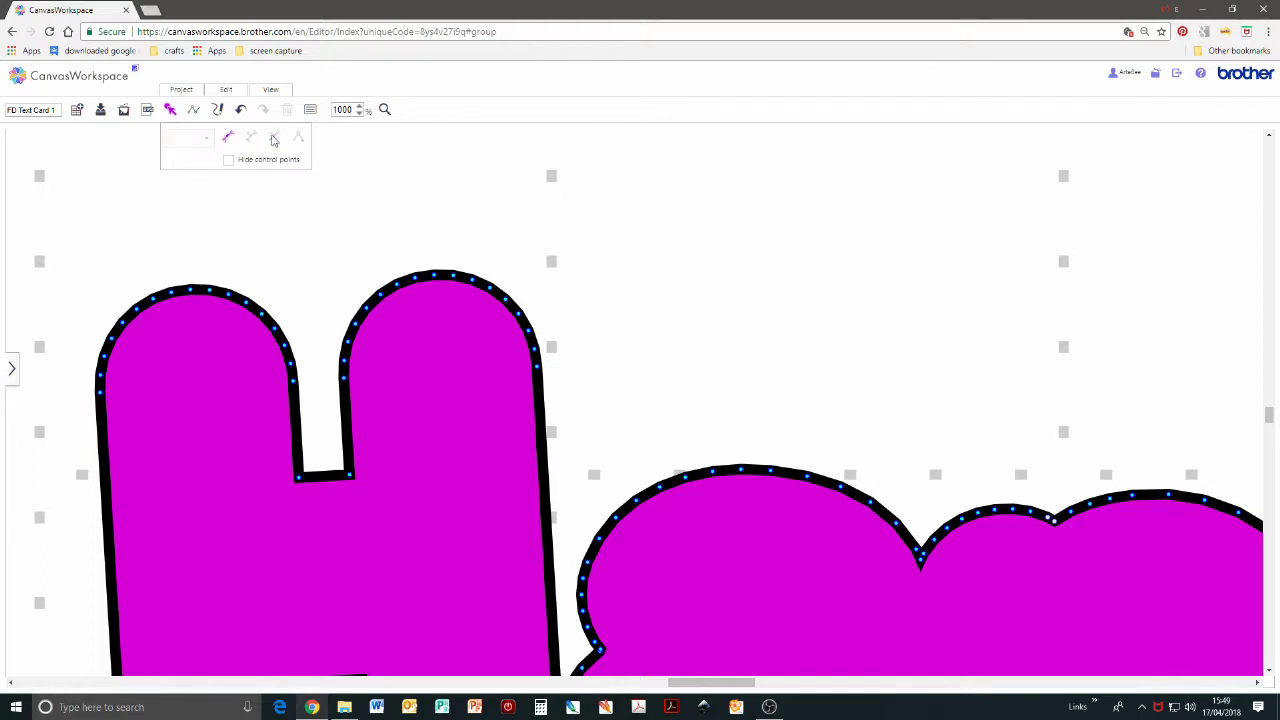
# - Finish the point editing and move the magenta Happy shape beside the grouped Happy in the mat's upper area
pyautogui.click(284, 94)
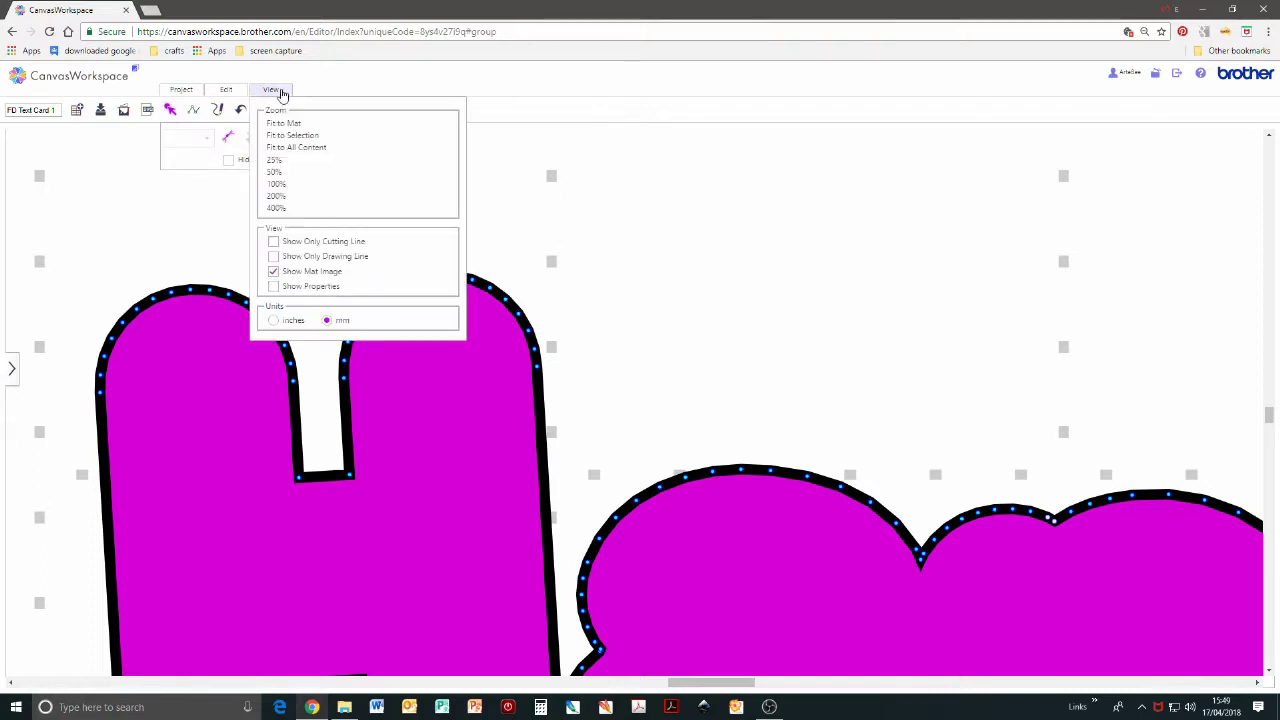
pyautogui.click(297, 123)
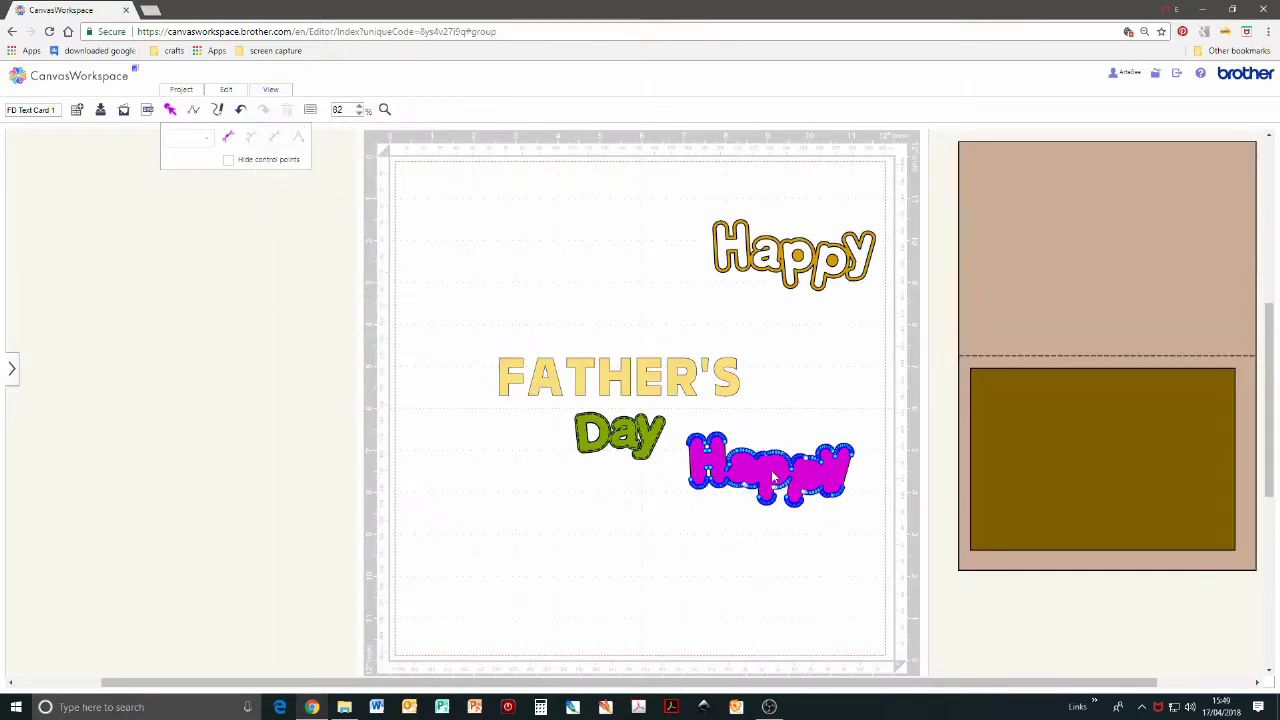
pyautogui.click(700, 569)
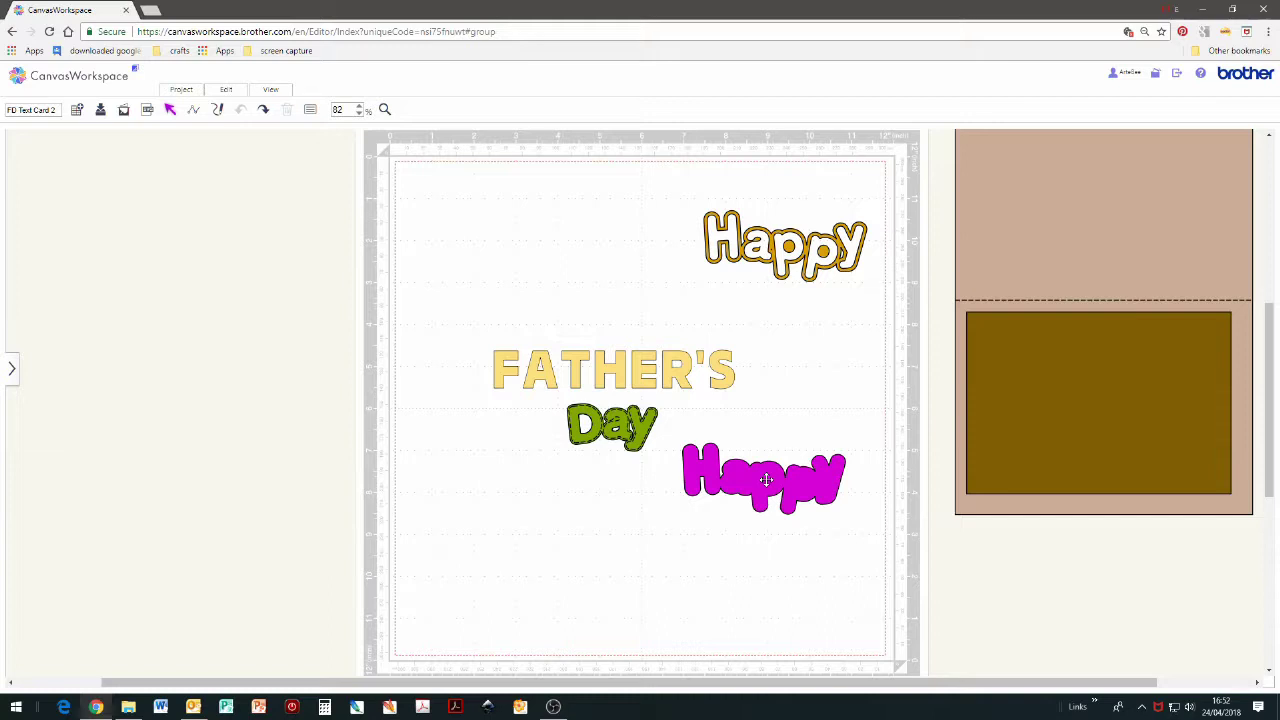
pyautogui.moveTo(742, 449); pyautogui.dragTo(614, 251)
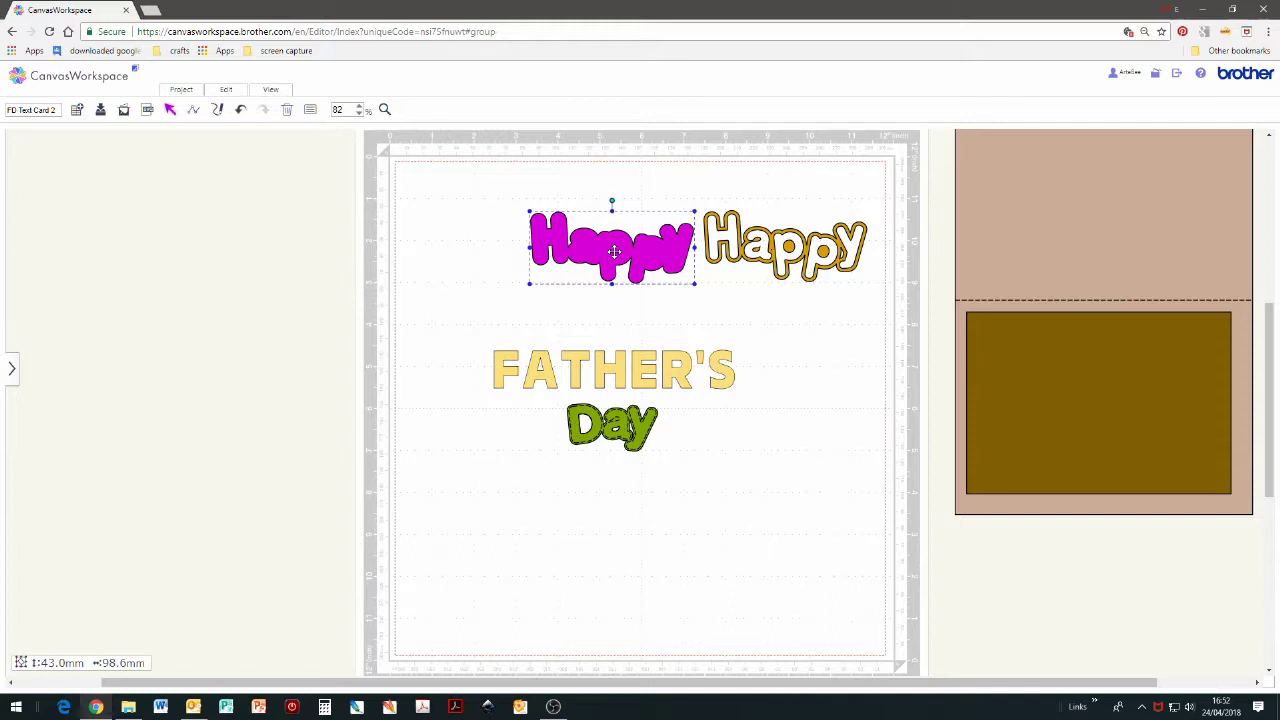
# - Examine the cutting lines alone and the drawing lines alone of both Happy designs, and restore the normal display
pyautogui.click(384, 109)
pyautogui.moveTo(511, 193); pyautogui.dragTo(877, 311)
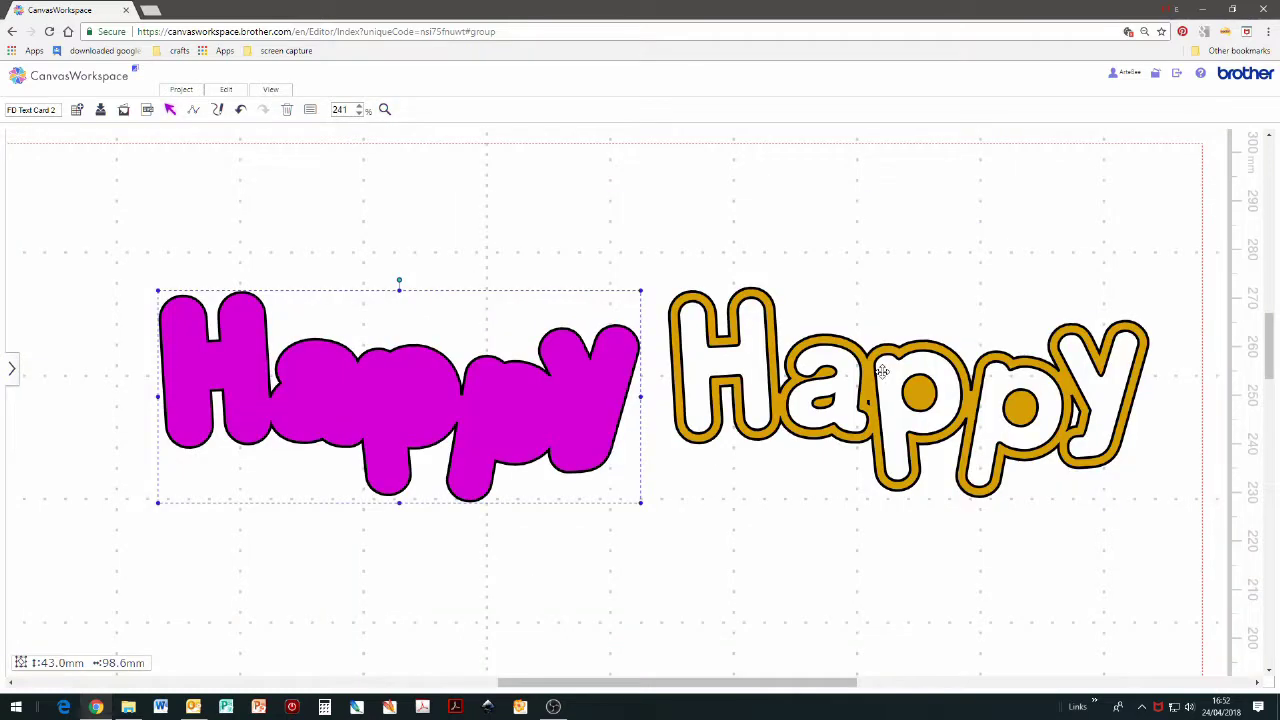
pyautogui.click(272, 91)
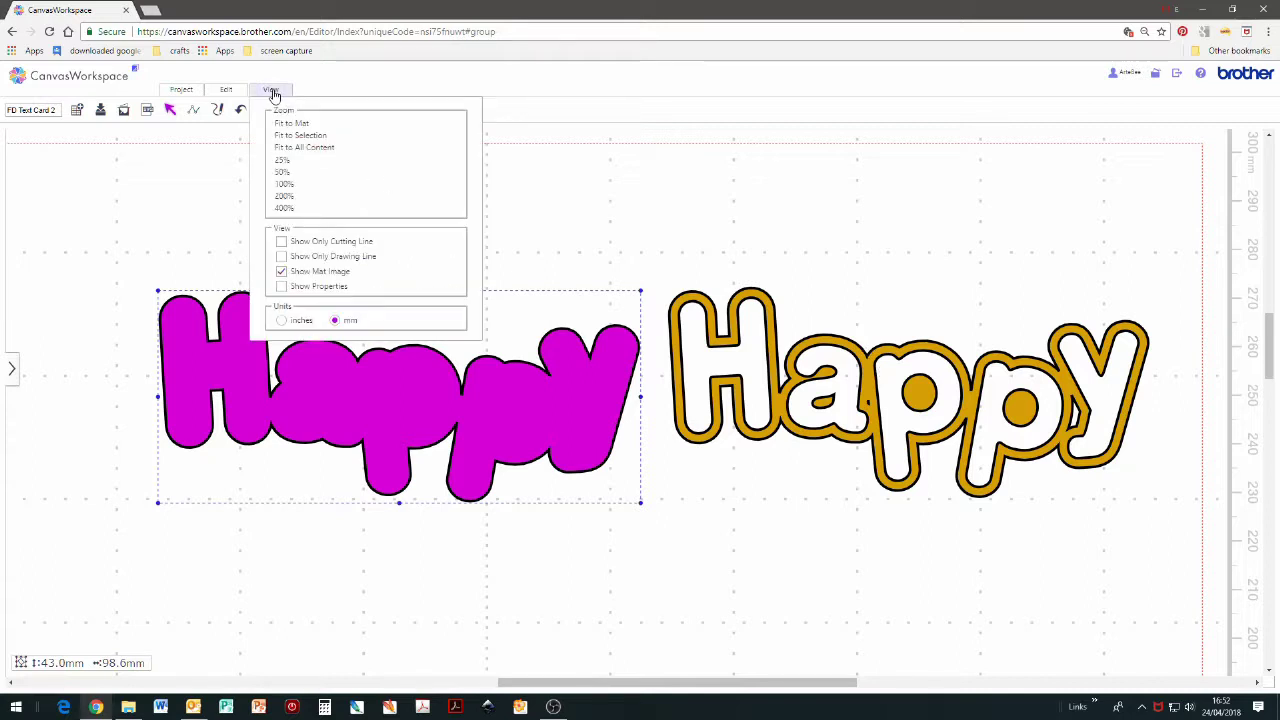
pyautogui.click(282, 242)
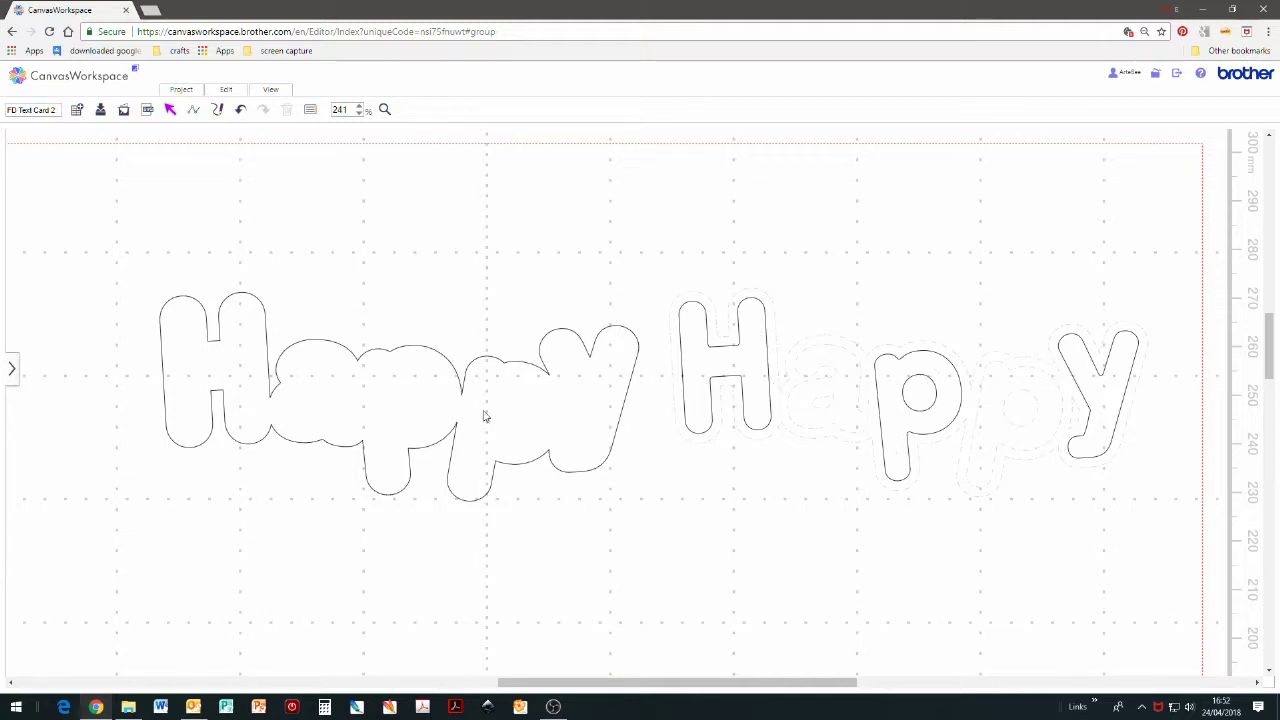
pyautogui.click(268, 91)
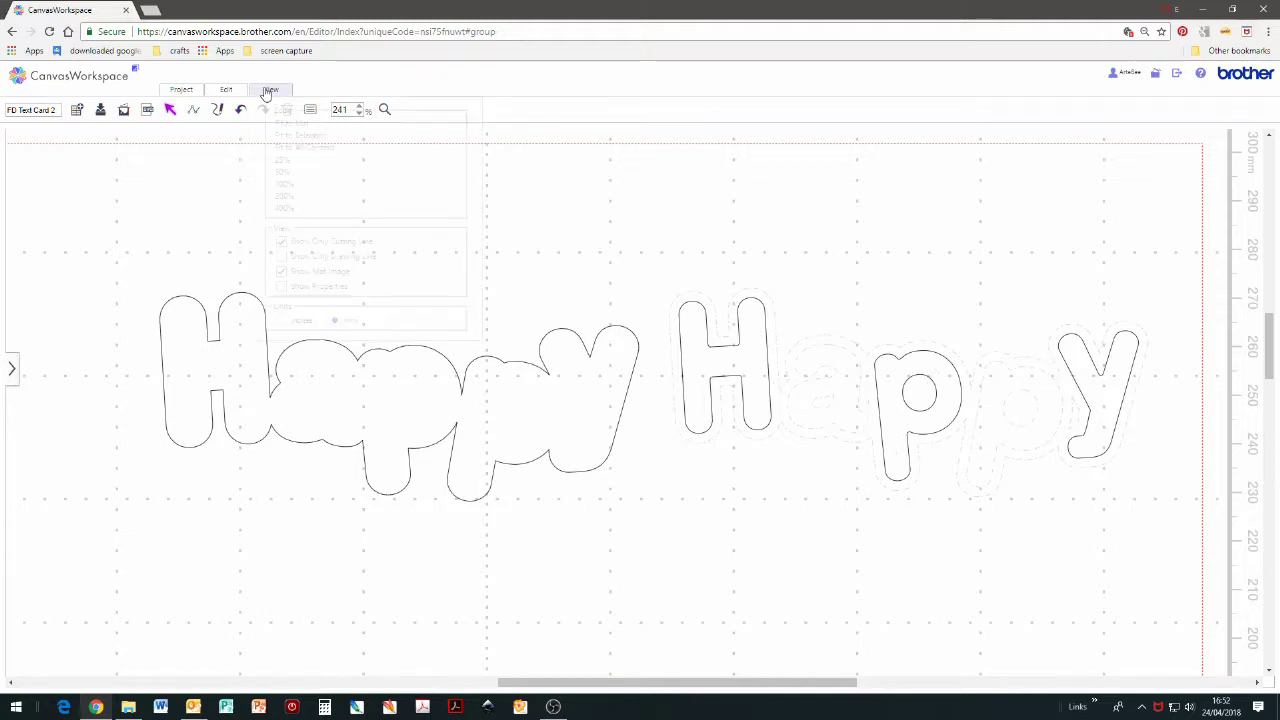
pyautogui.click(282, 257)
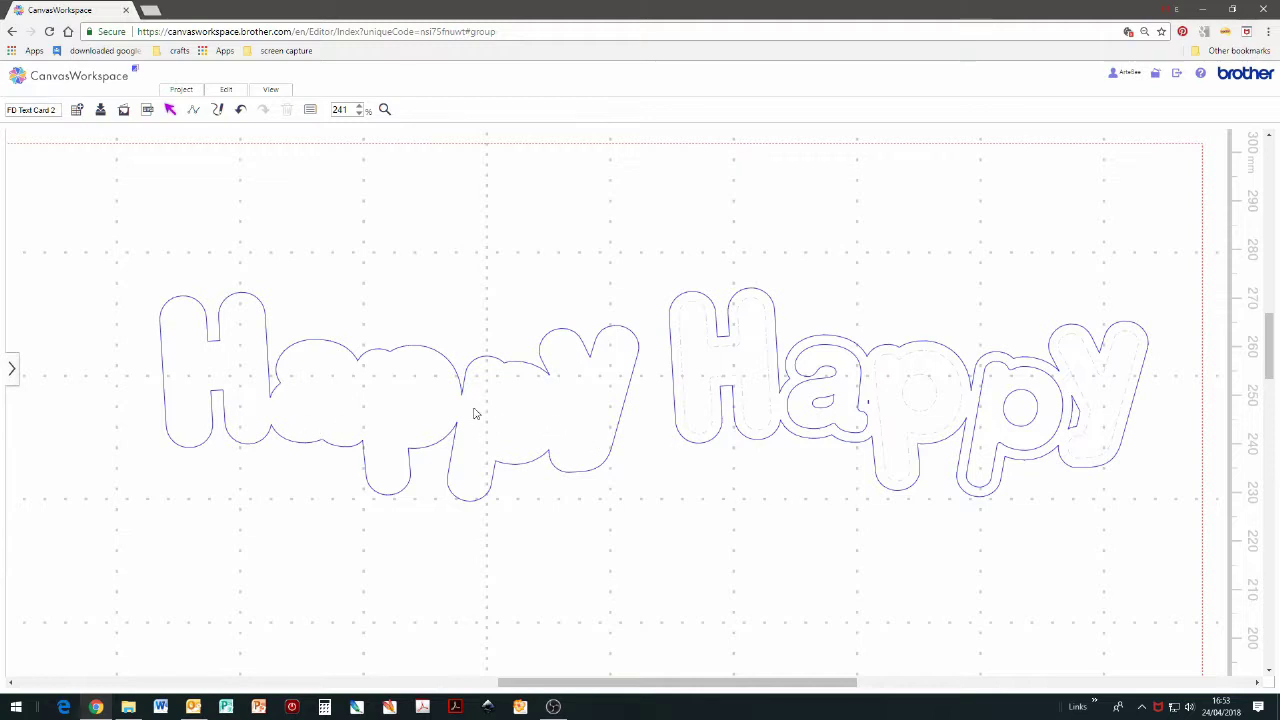
pyautogui.click(272, 92)
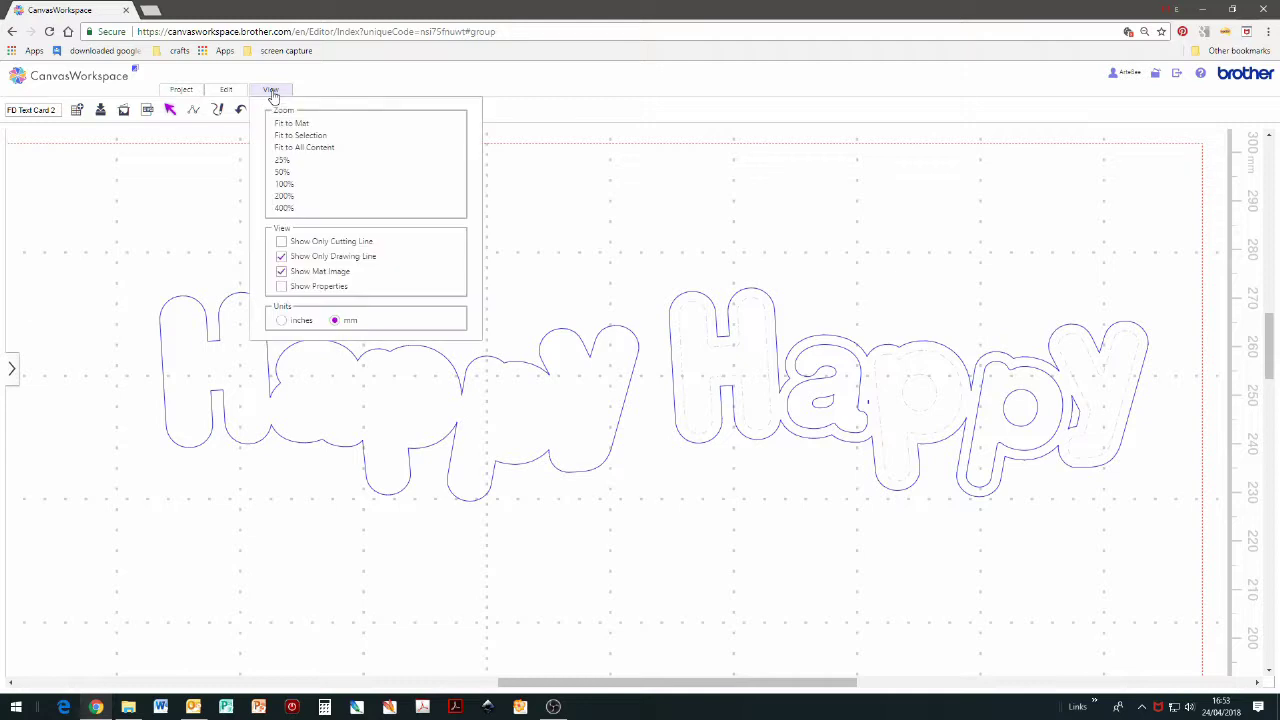
pyautogui.click(283, 258)
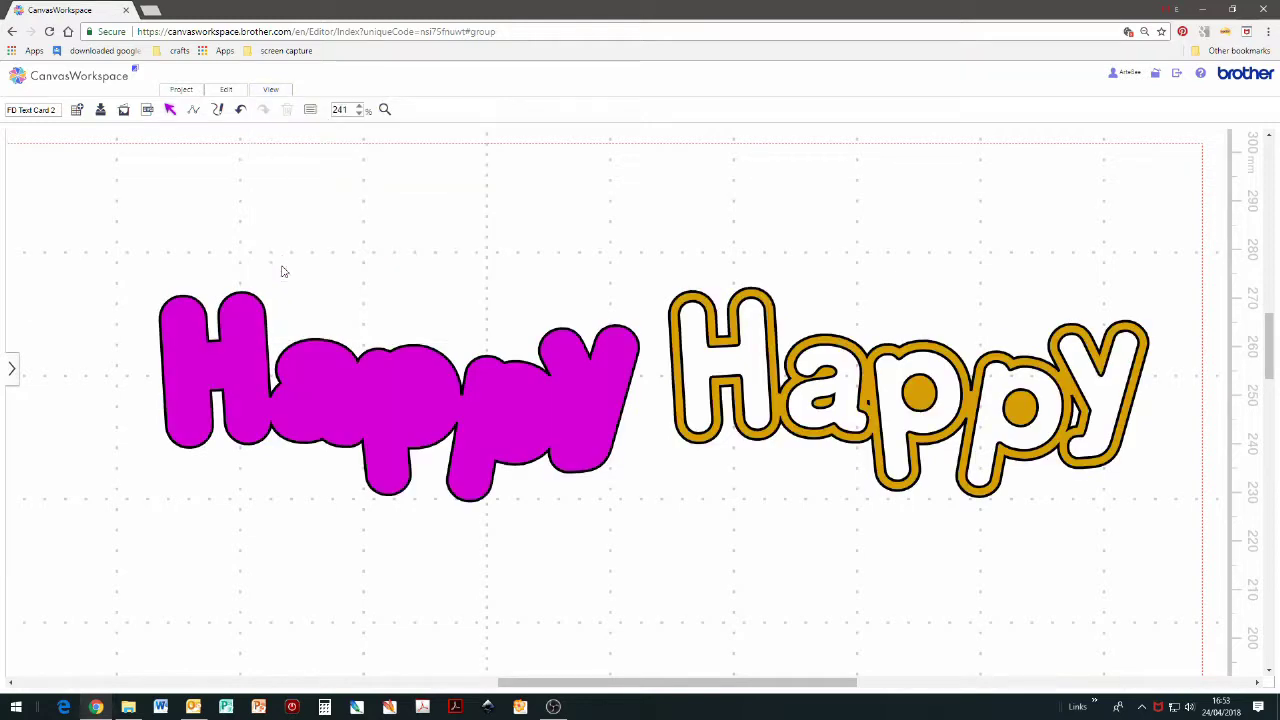
# - Set the line type of the magenta Happy shape to Cutting Line
pyautogui.click(336, 384)
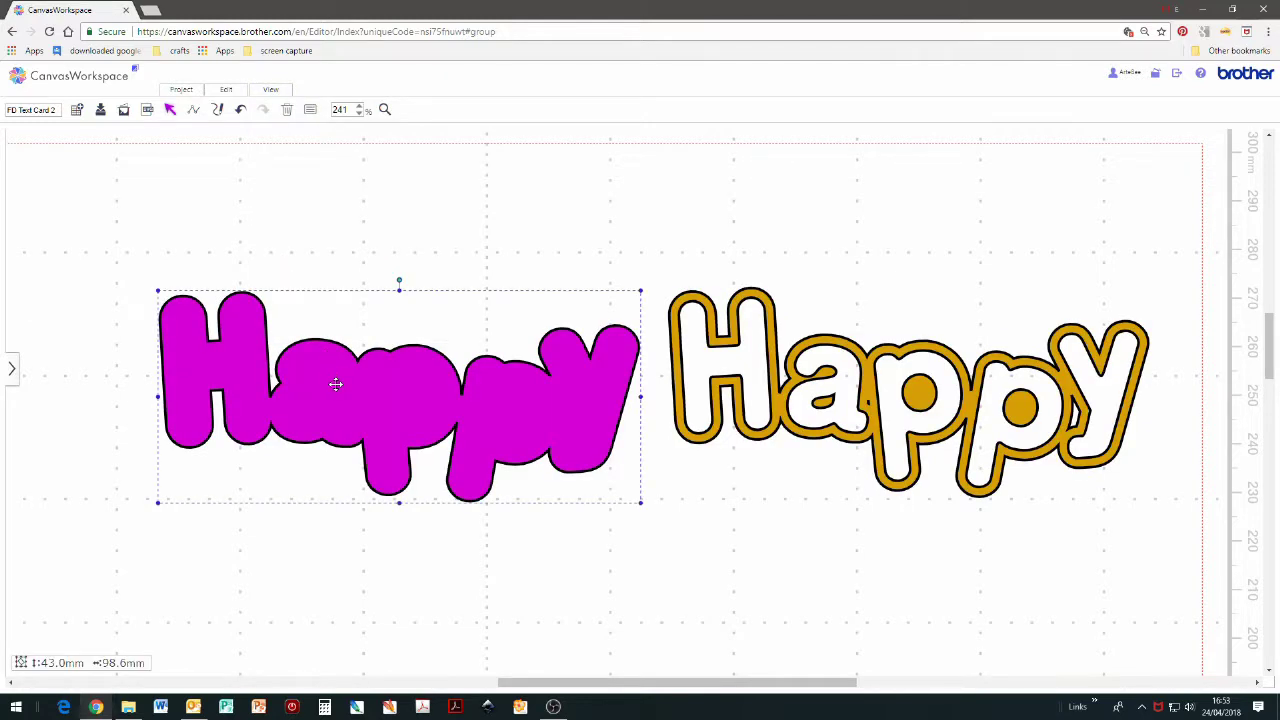
pyautogui.click(311, 111)
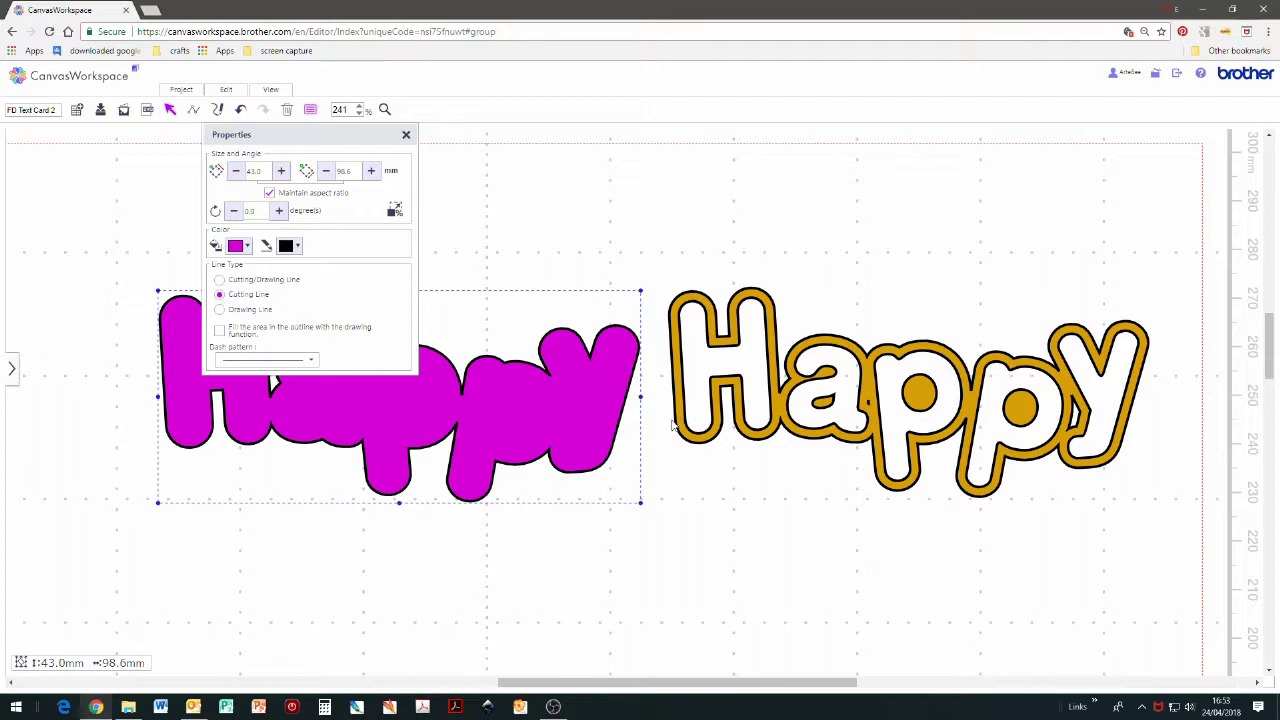
pyautogui.click(407, 136)
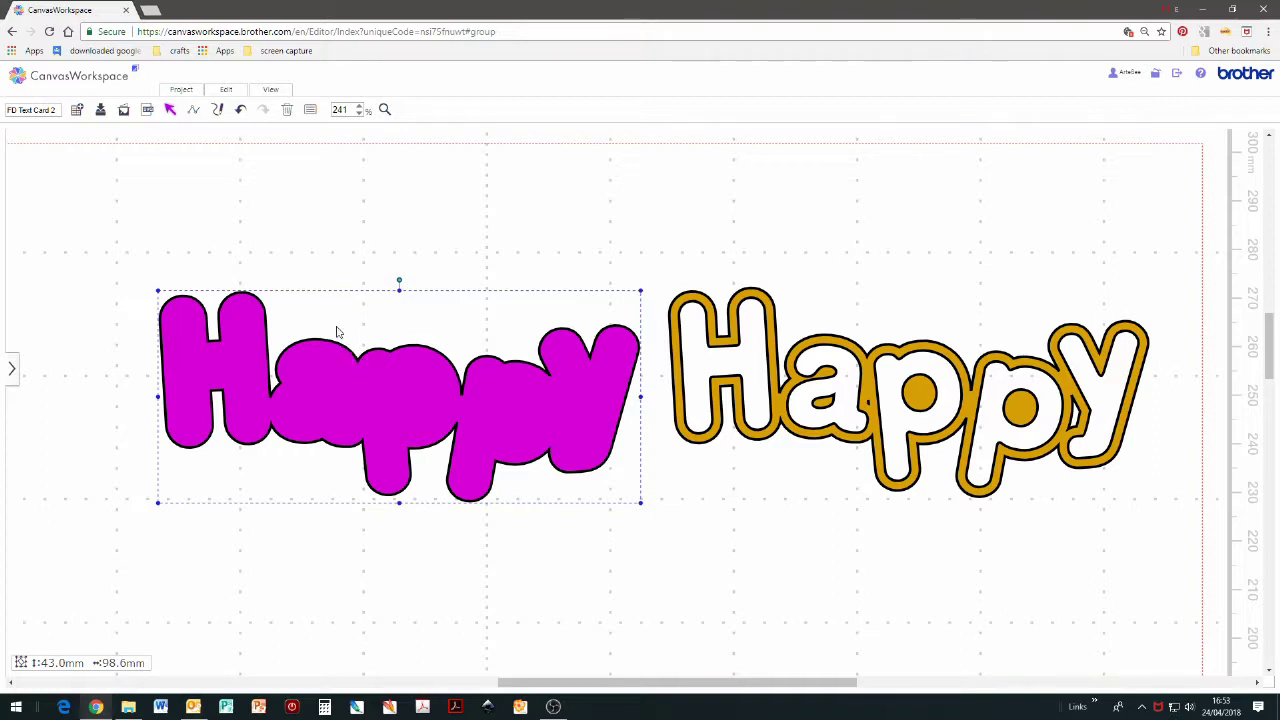
# - Create a 2 mm outward offset line with round corners around the magenta Happy shape's outer edge only, deleting the original line
pyautogui.click(229, 91)
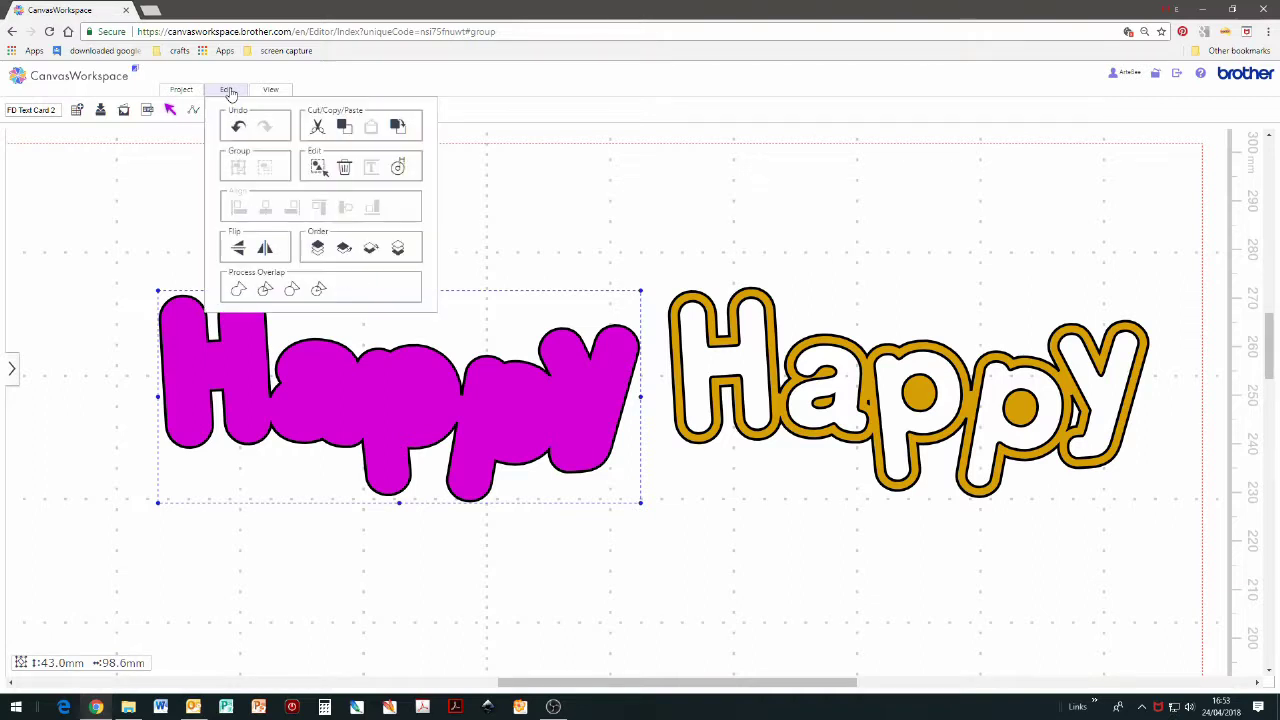
pyautogui.click(397, 169)
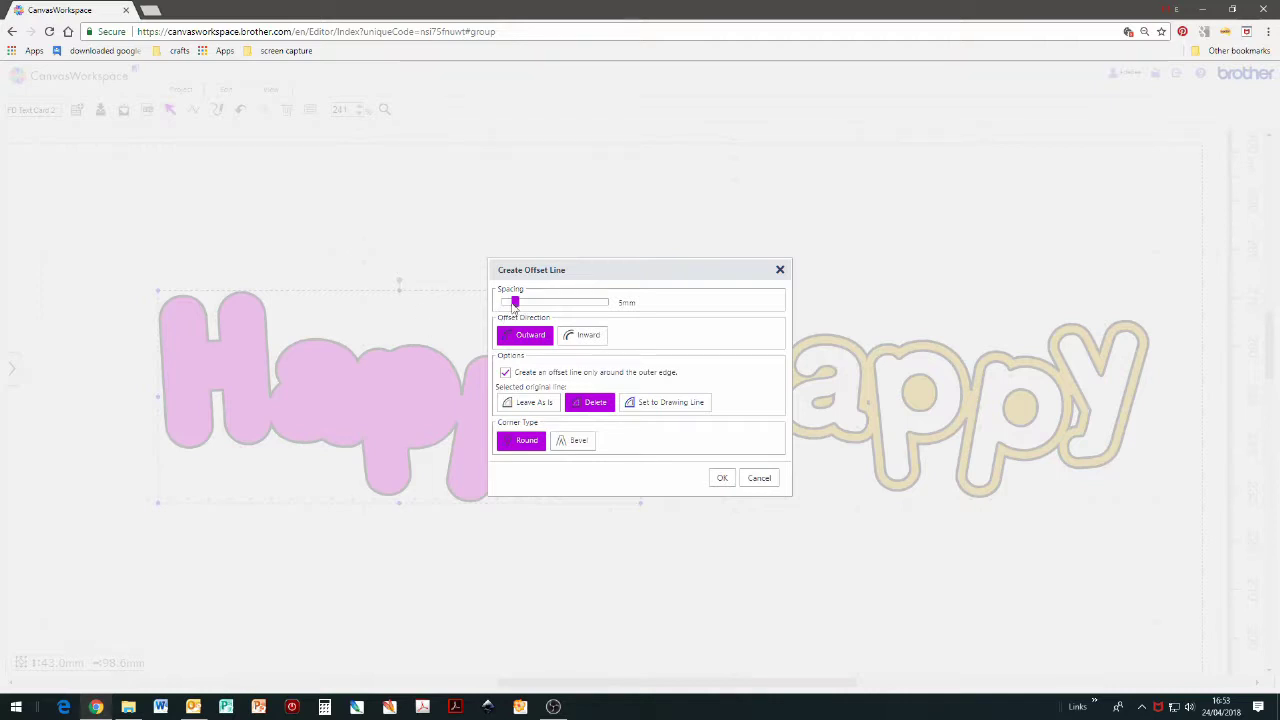
pyautogui.moveTo(514, 303); pyautogui.dragTo(506, 305)
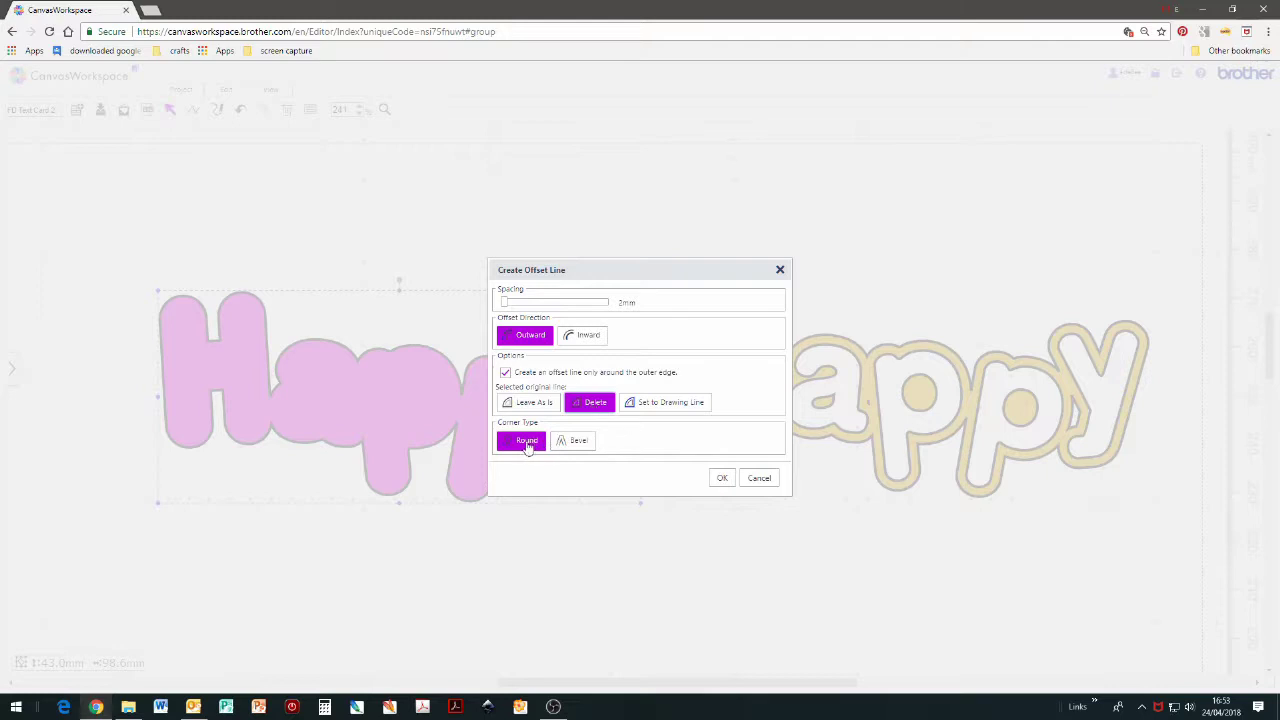
pyautogui.click(722, 479)
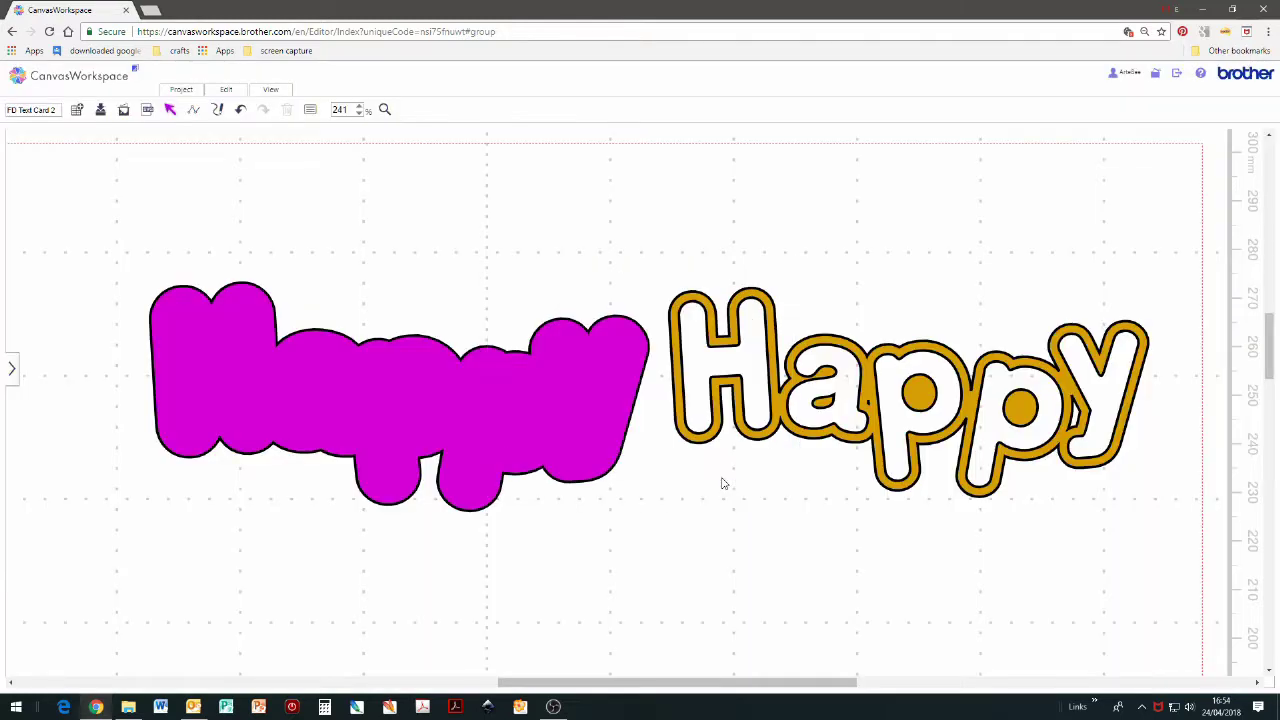
# - Duplicate the offset magenta backing shape and move the copy down and to the left, clear of the original
pyautogui.rightClick(496, 396)
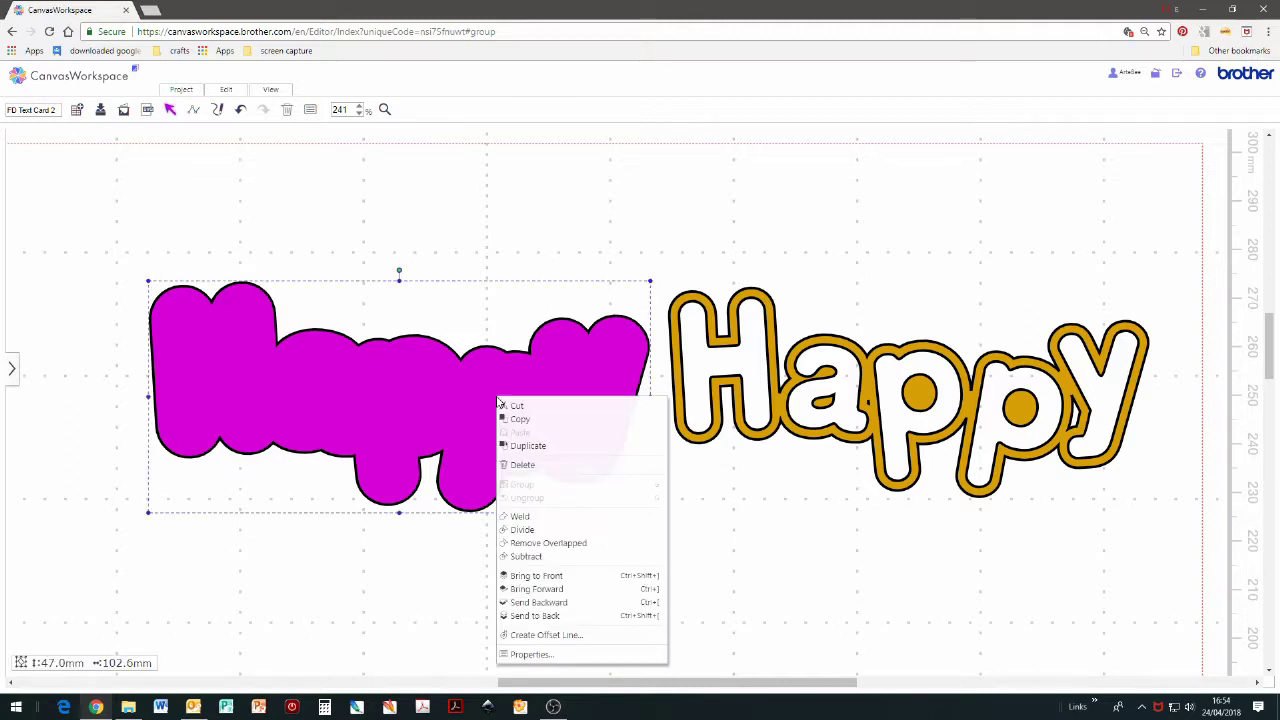
pyautogui.click(512, 449)
pyautogui.moveTo(473, 419); pyautogui.dragTo(158, 583)
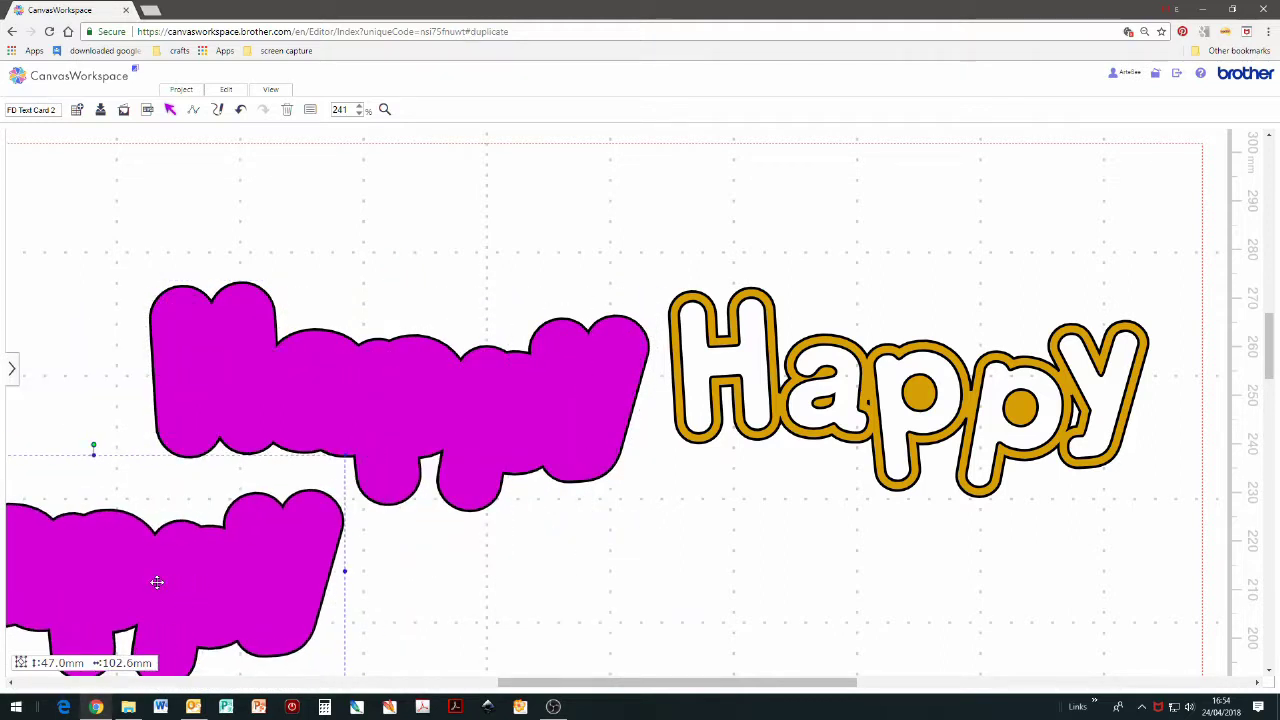
# - Change the fill color of the upper magenta backing shape to white
pyautogui.click(476, 418)
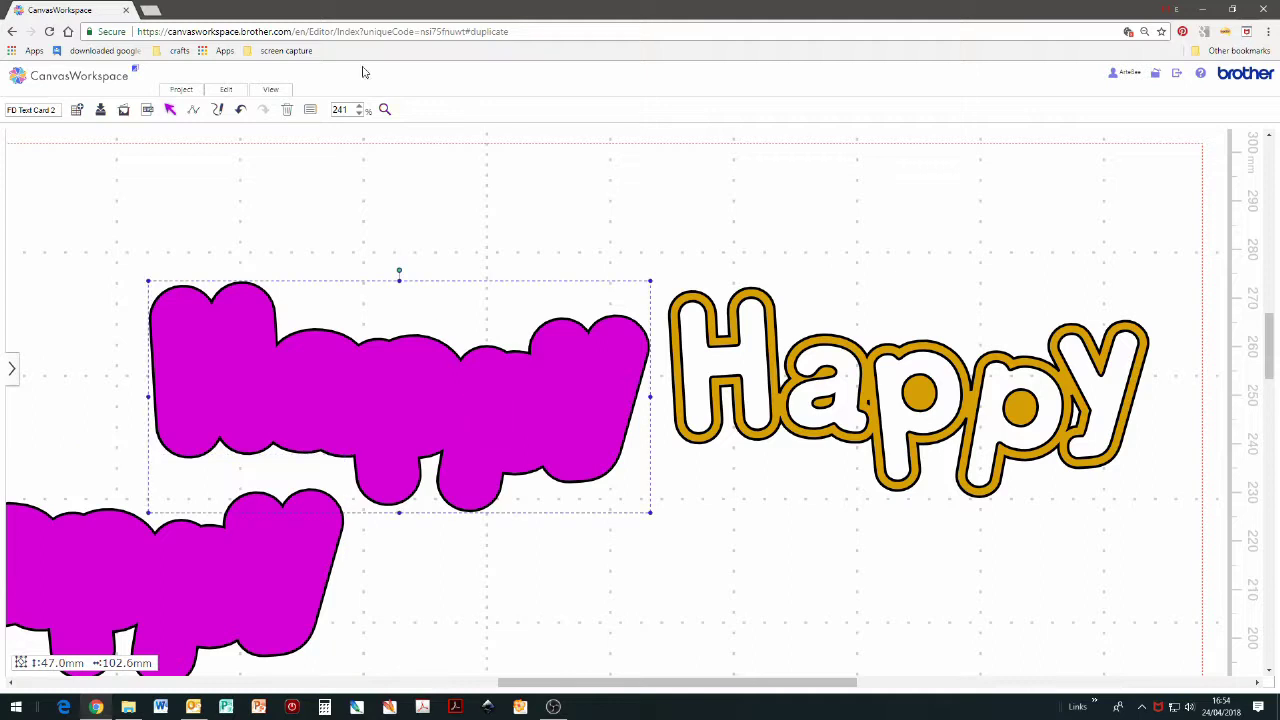
pyautogui.click(310, 111)
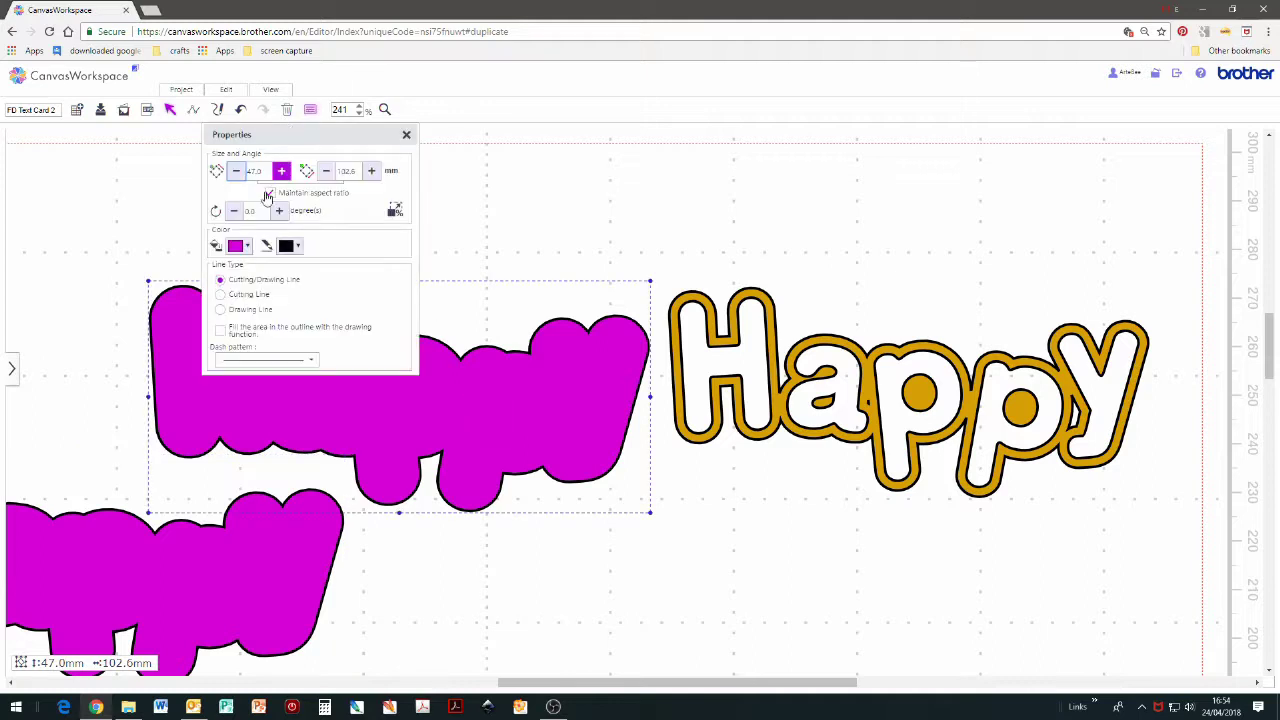
pyautogui.click(247, 247)
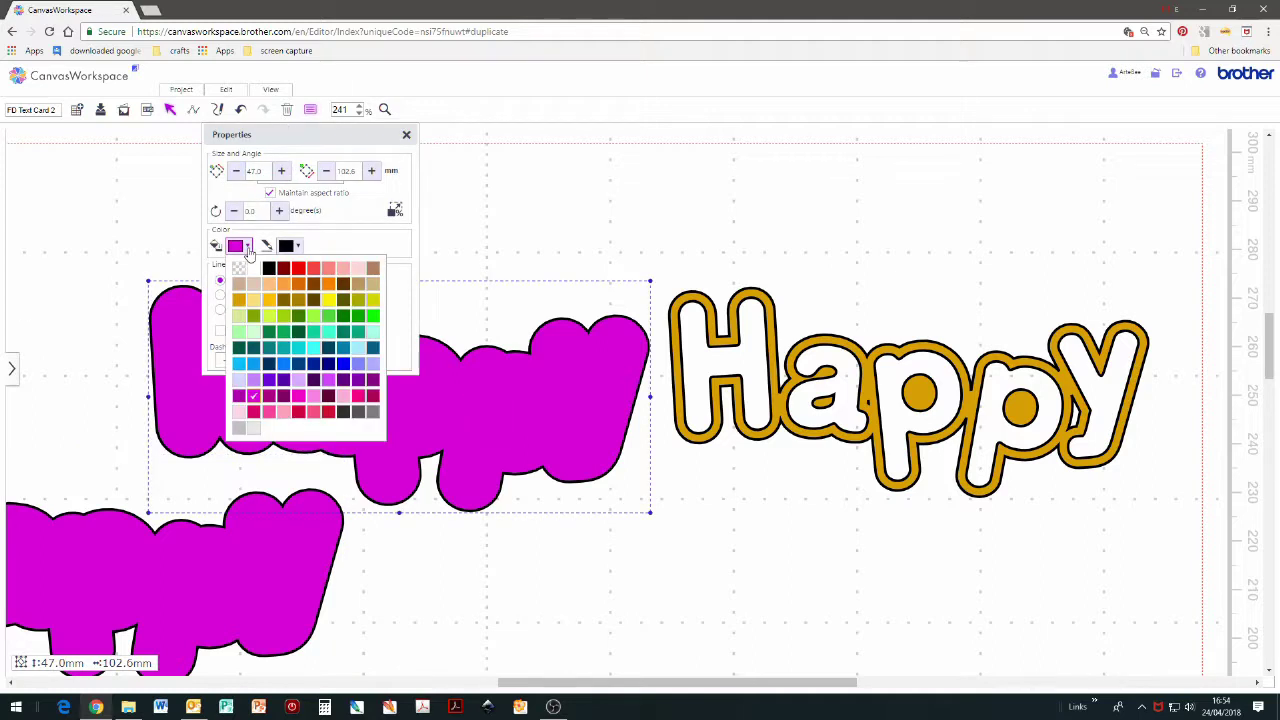
pyautogui.click(254, 268)
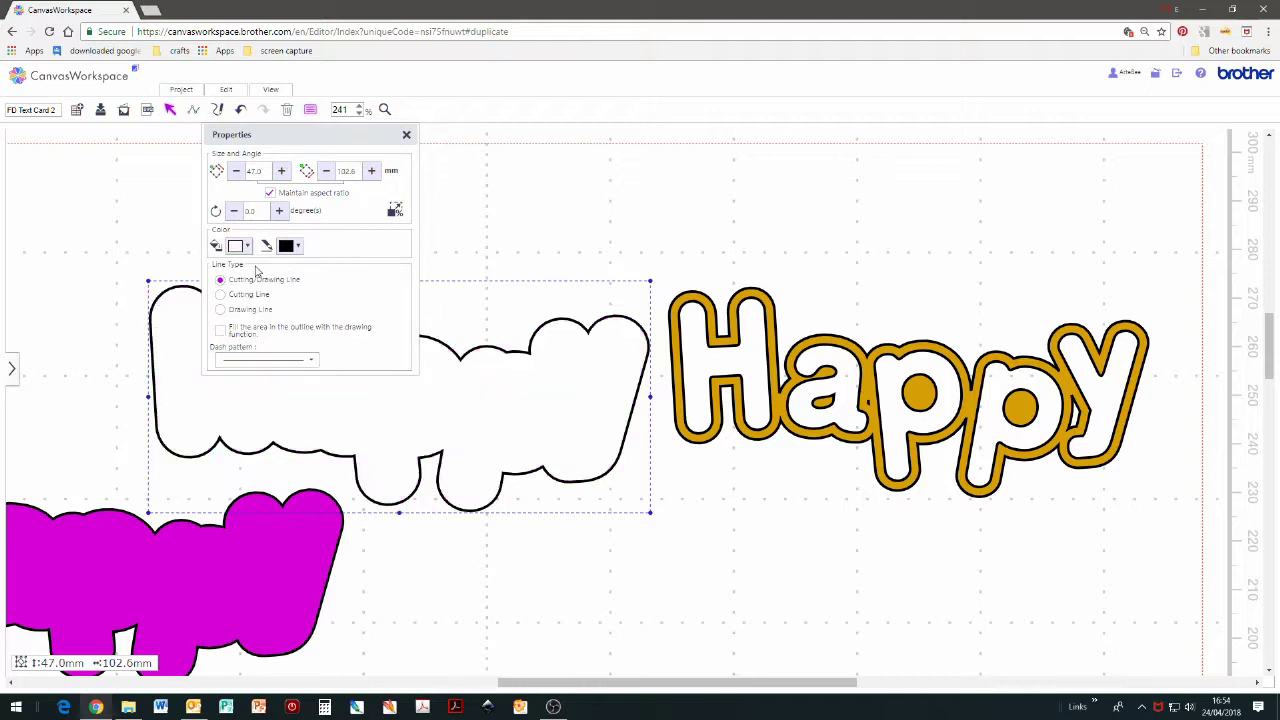
pyautogui.click(406, 134)
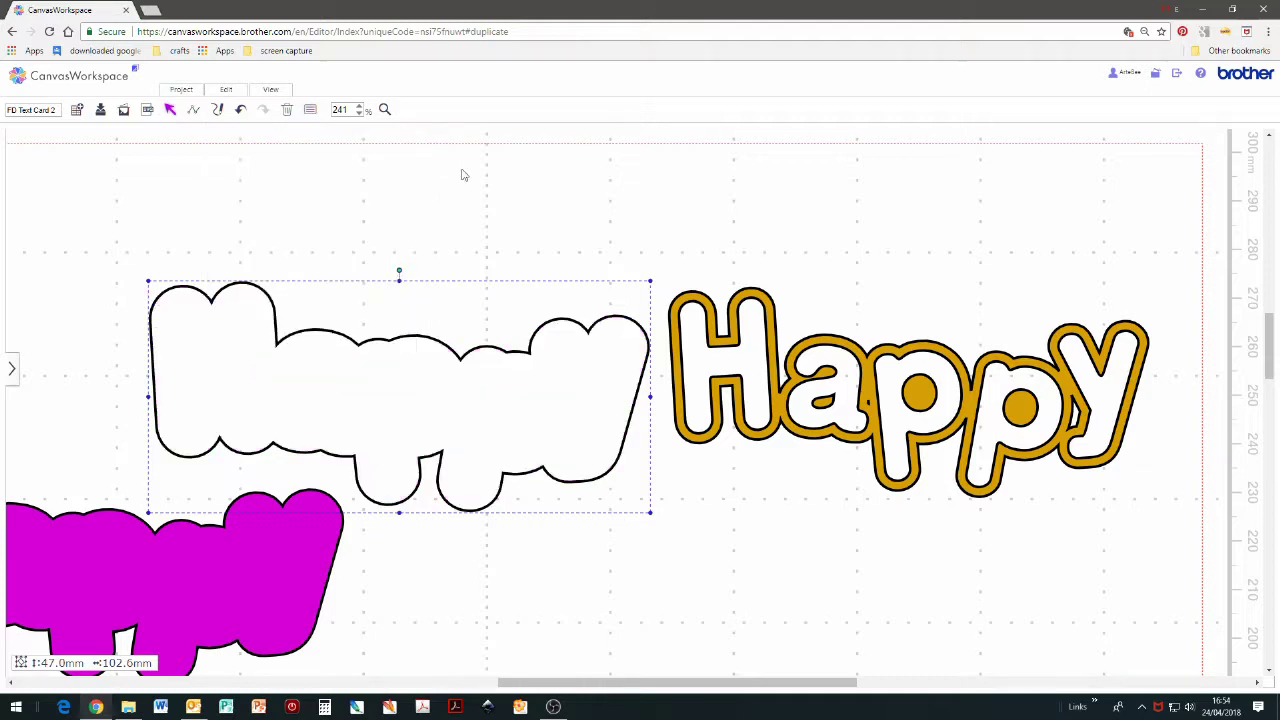
# - Bring the grouped orange Happy to the front and move it onto the white backing shape
pyautogui.click(825, 410)
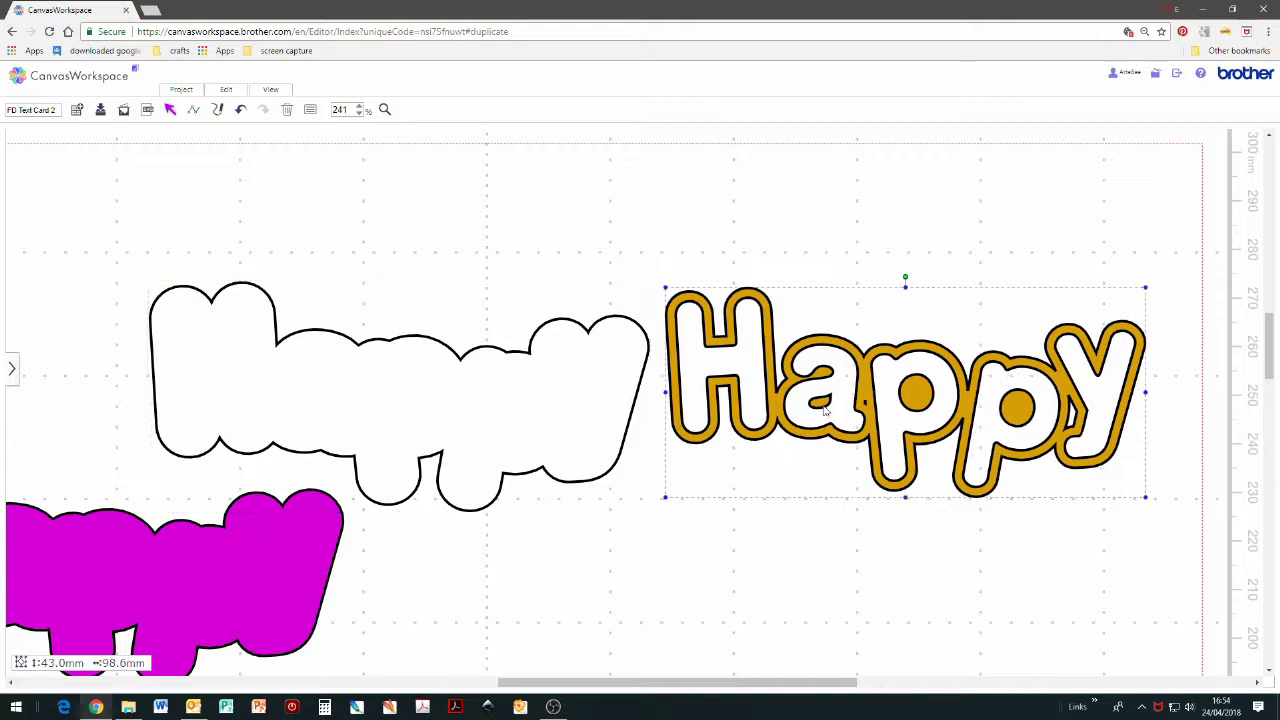
pyautogui.moveTo(825, 410); pyautogui.dragTo(792, 410)
pyautogui.rightClick(792, 410)
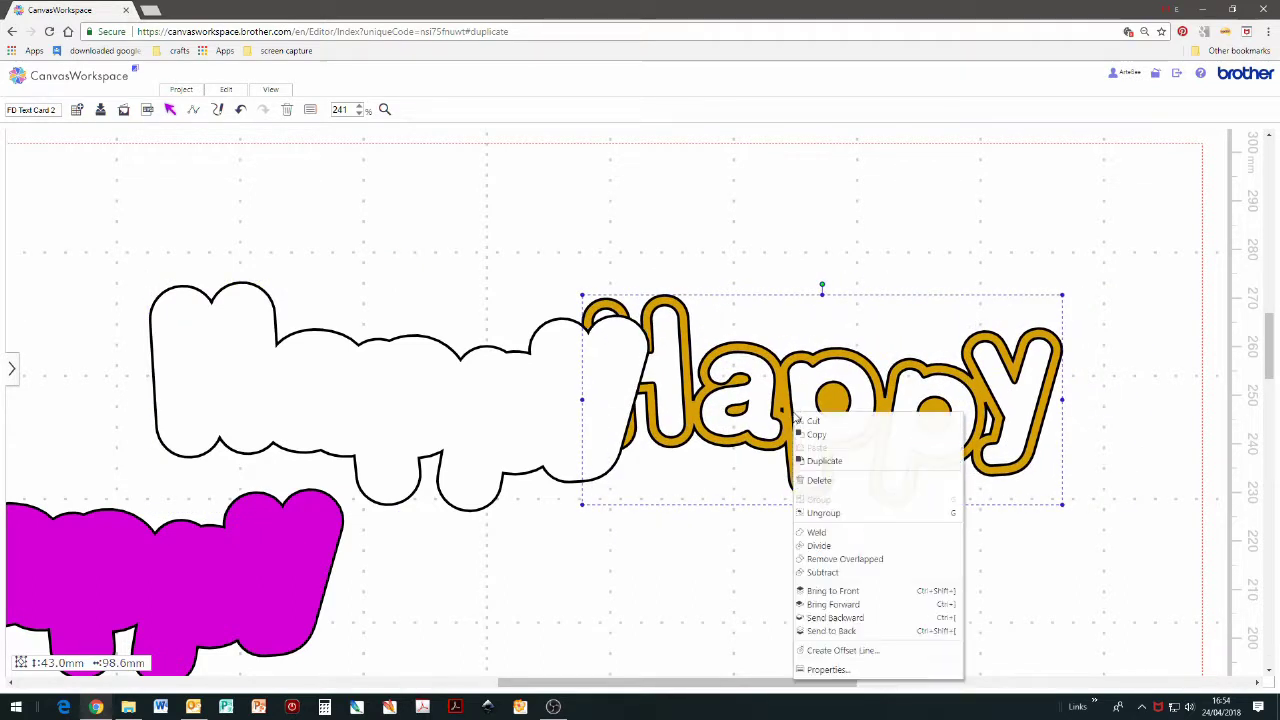
pyautogui.click(850, 592)
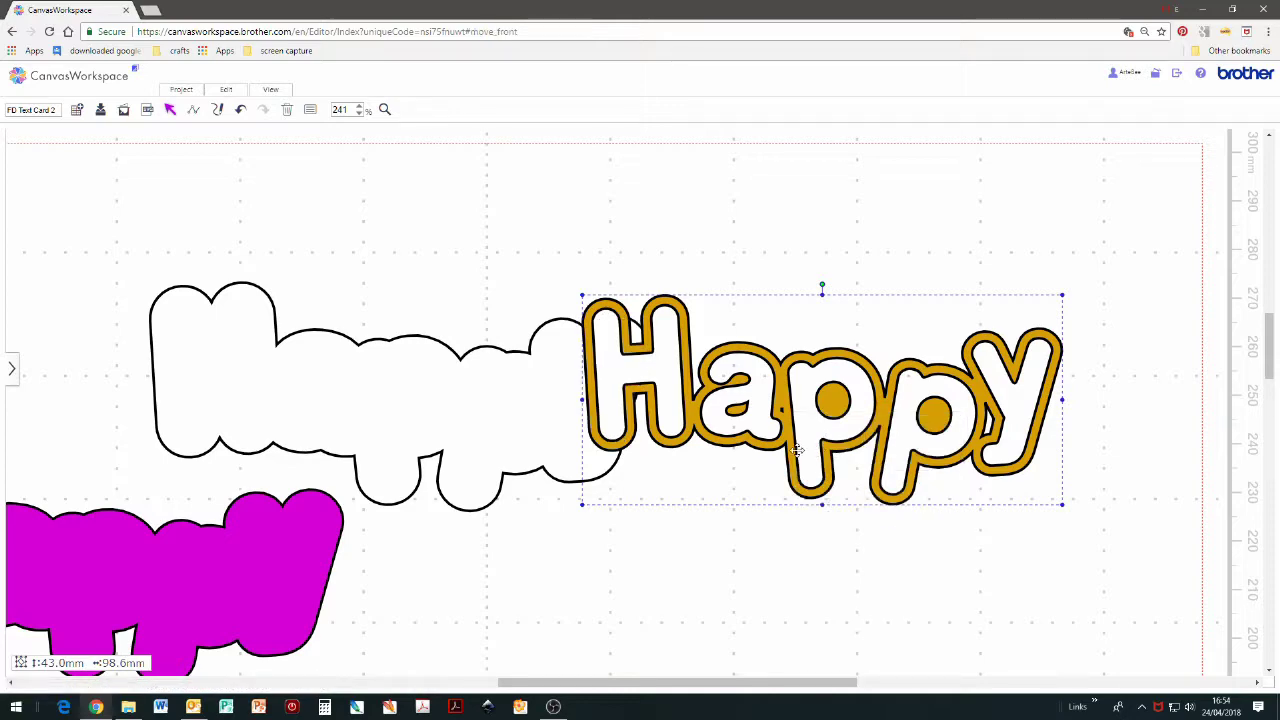
pyautogui.moveTo(762, 450); pyautogui.dragTo(397, 444)
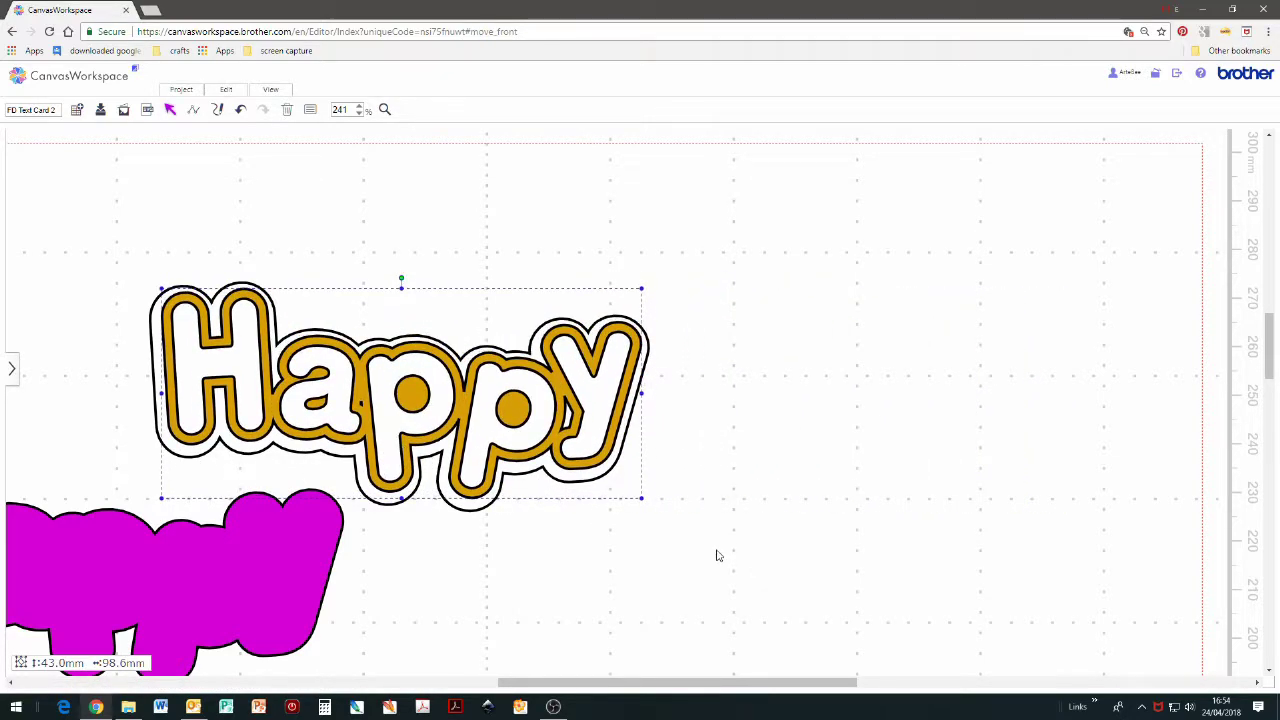
# - Center the orange Happy and its white backing on each other horizontally and vertically, and group them
pyautogui.moveTo(716, 550); pyautogui.dragTo(516, 234)
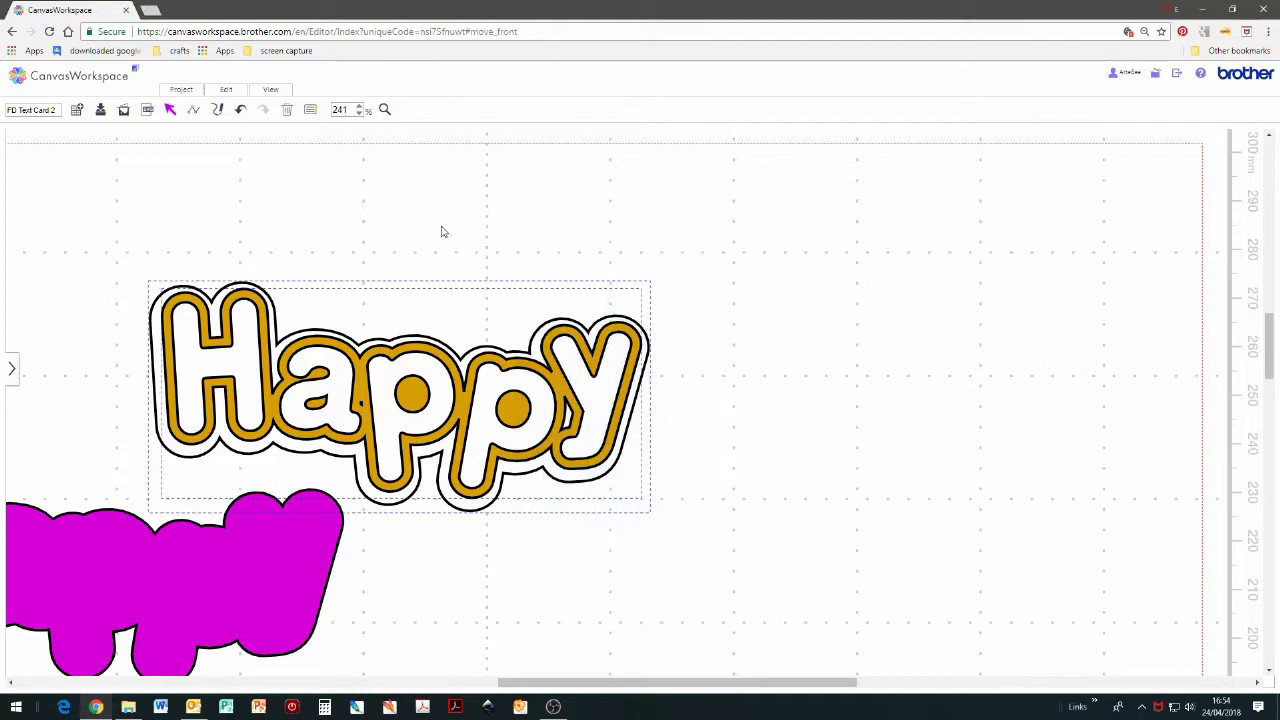
pyautogui.click(224, 92)
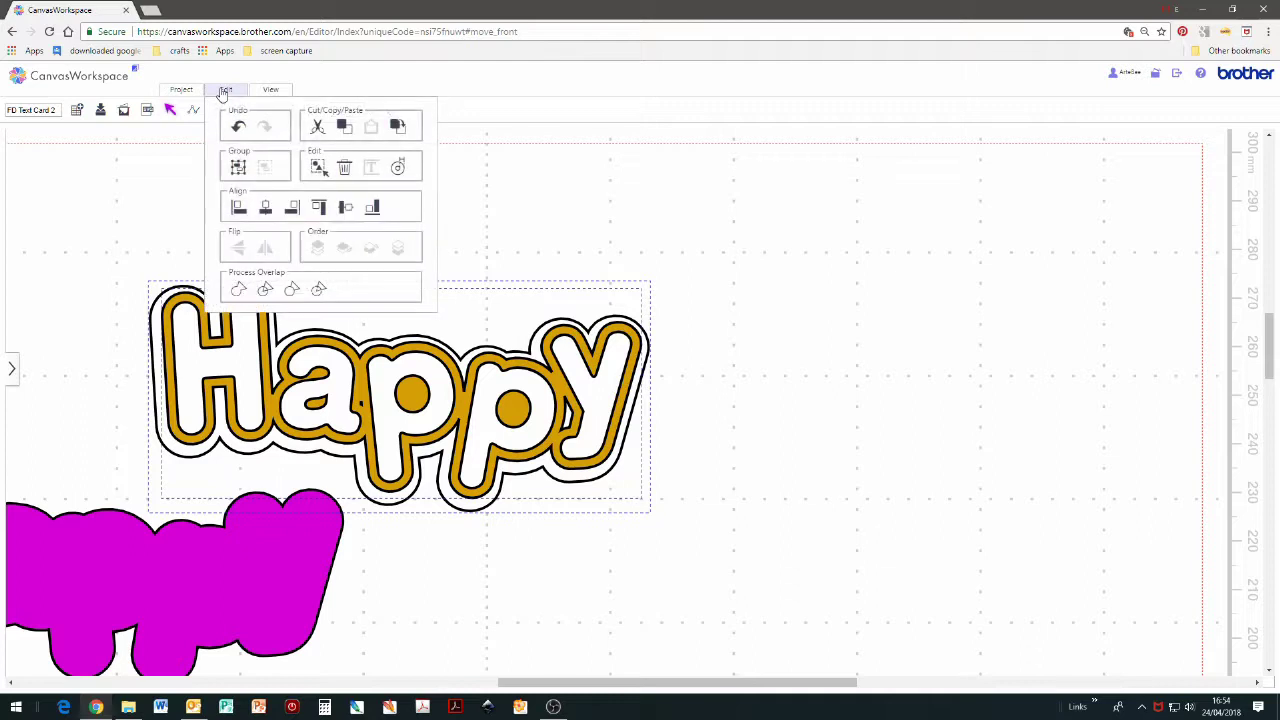
pyautogui.click(265, 210)
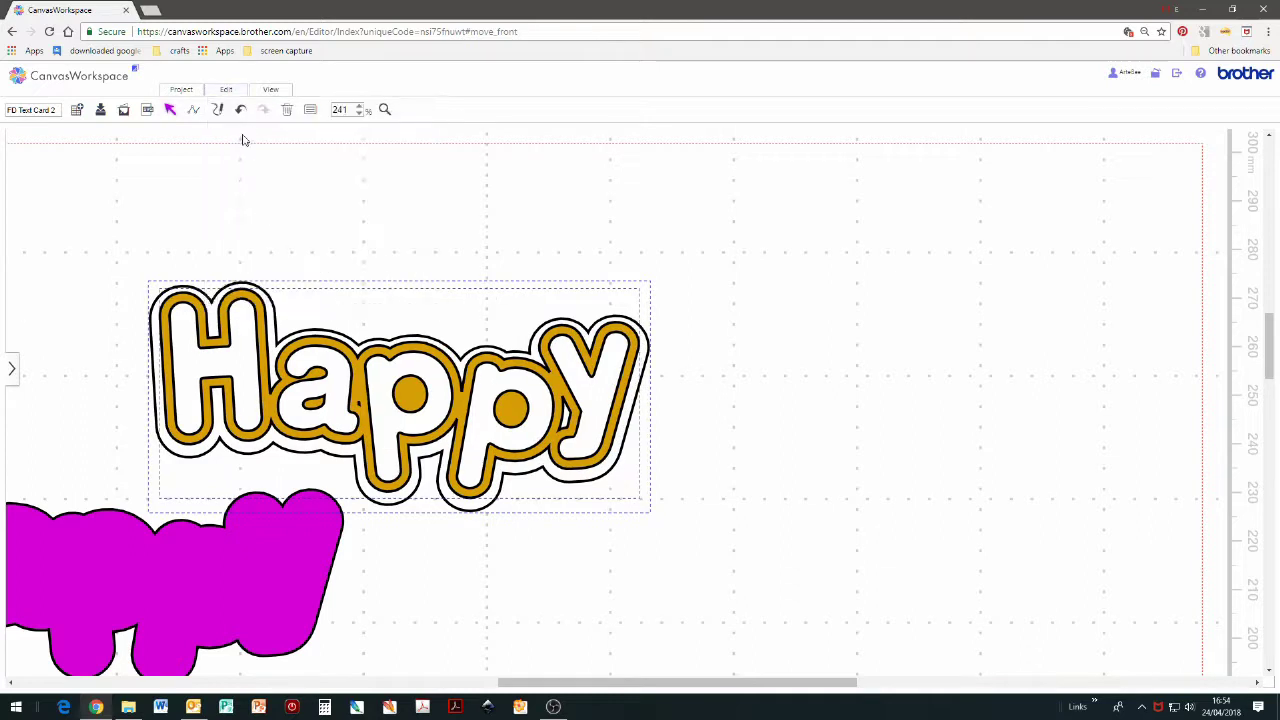
pyautogui.click(226, 90)
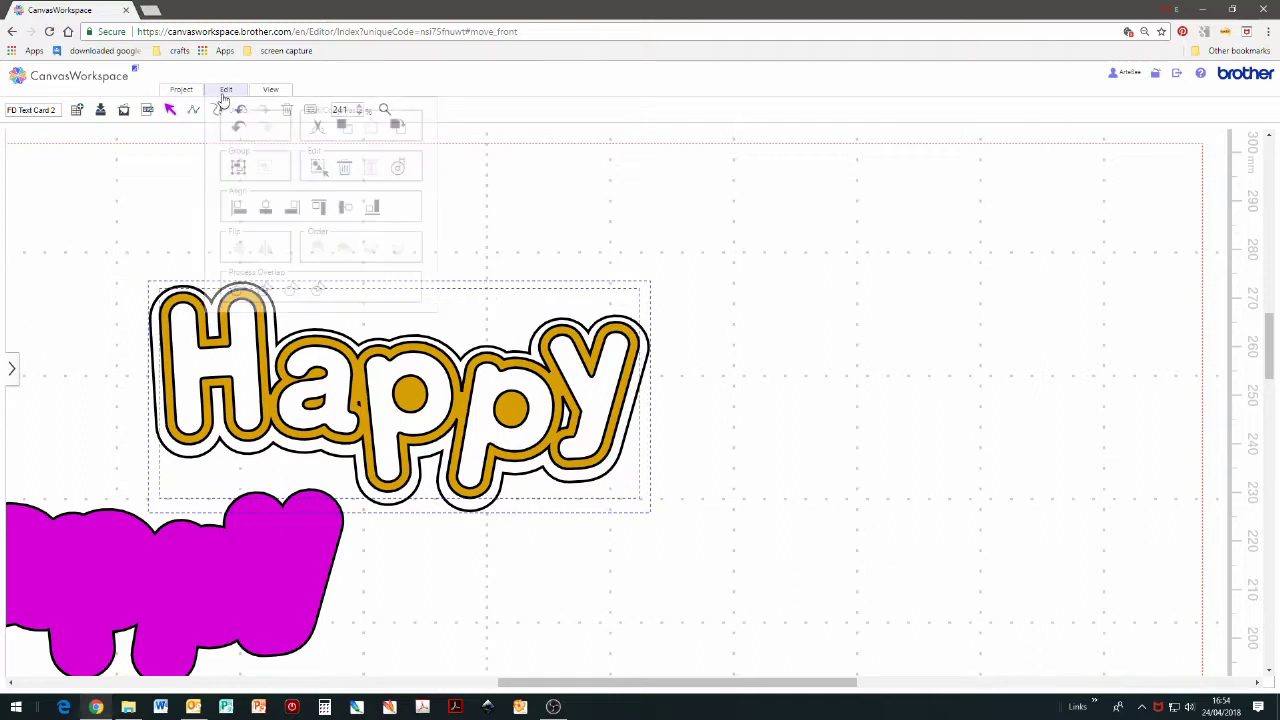
pyautogui.click(346, 208)
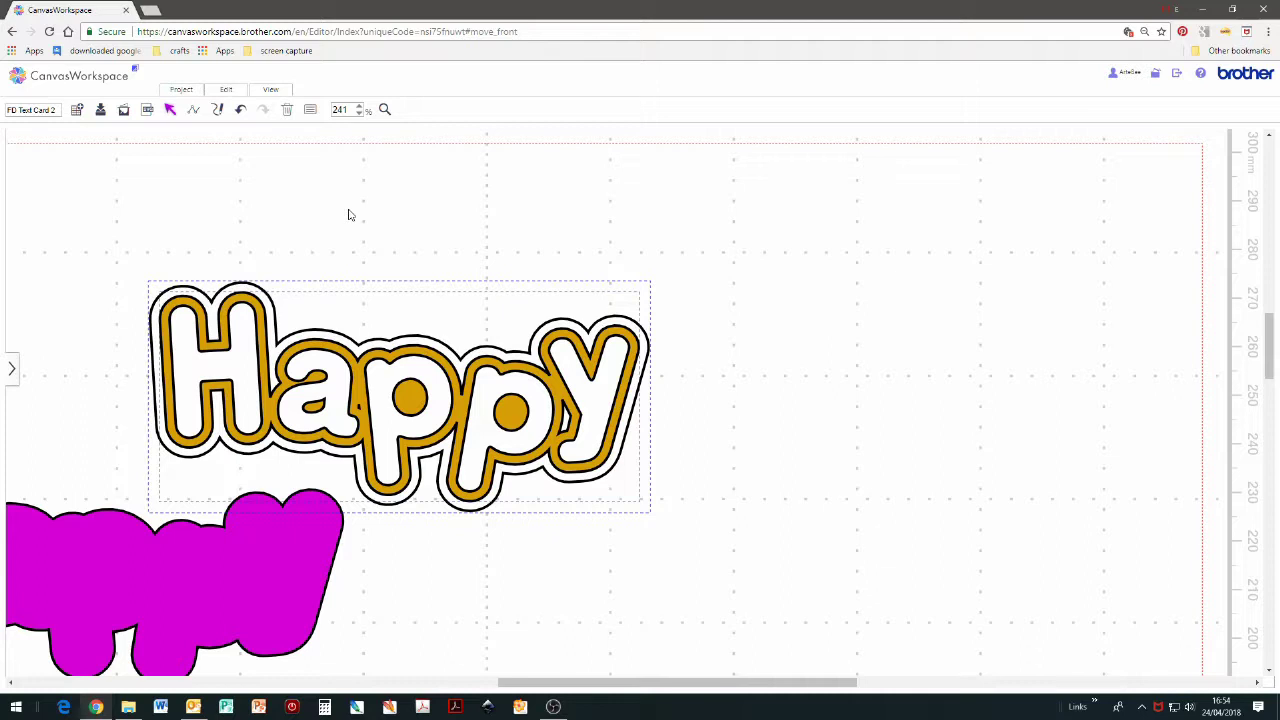
pyautogui.rightClick(783, 236)
pyautogui.click(810, 322)
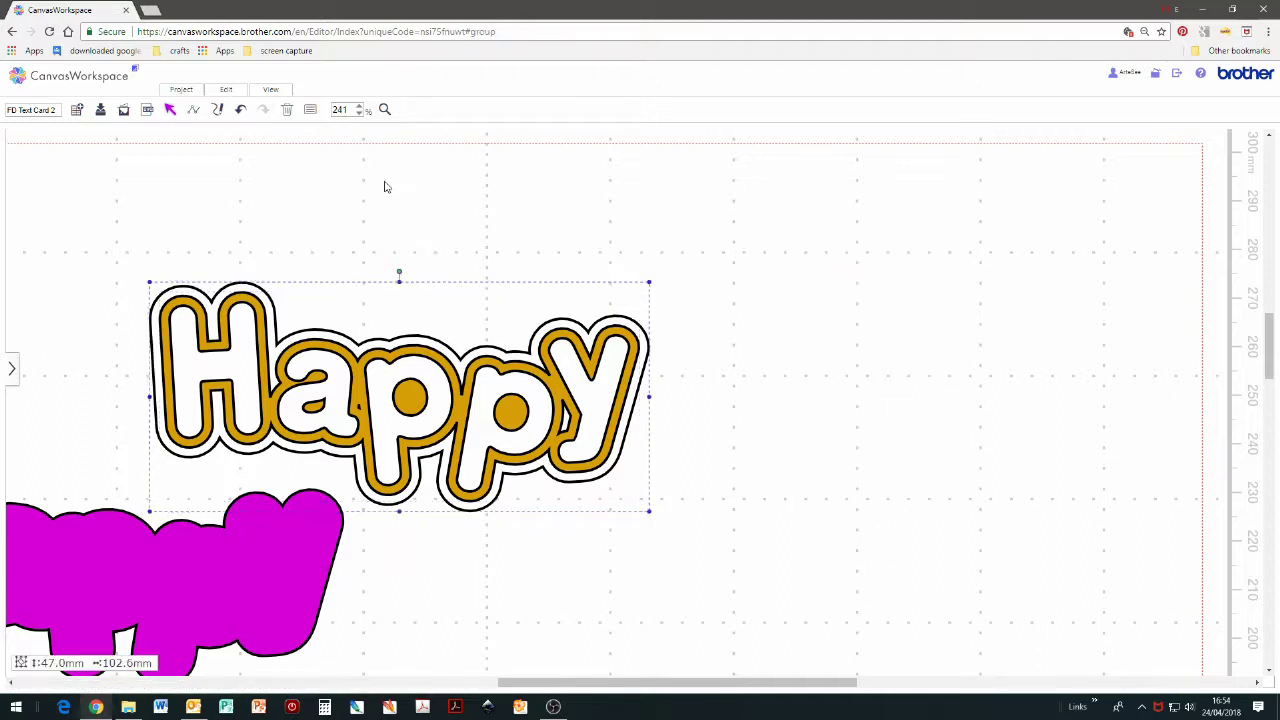
# - Move the magenta backing copy to the right of the grouped Happy and fit the view to the mat
pyautogui.moveTo(274, 581); pyautogui.dragTo(1058, 465)
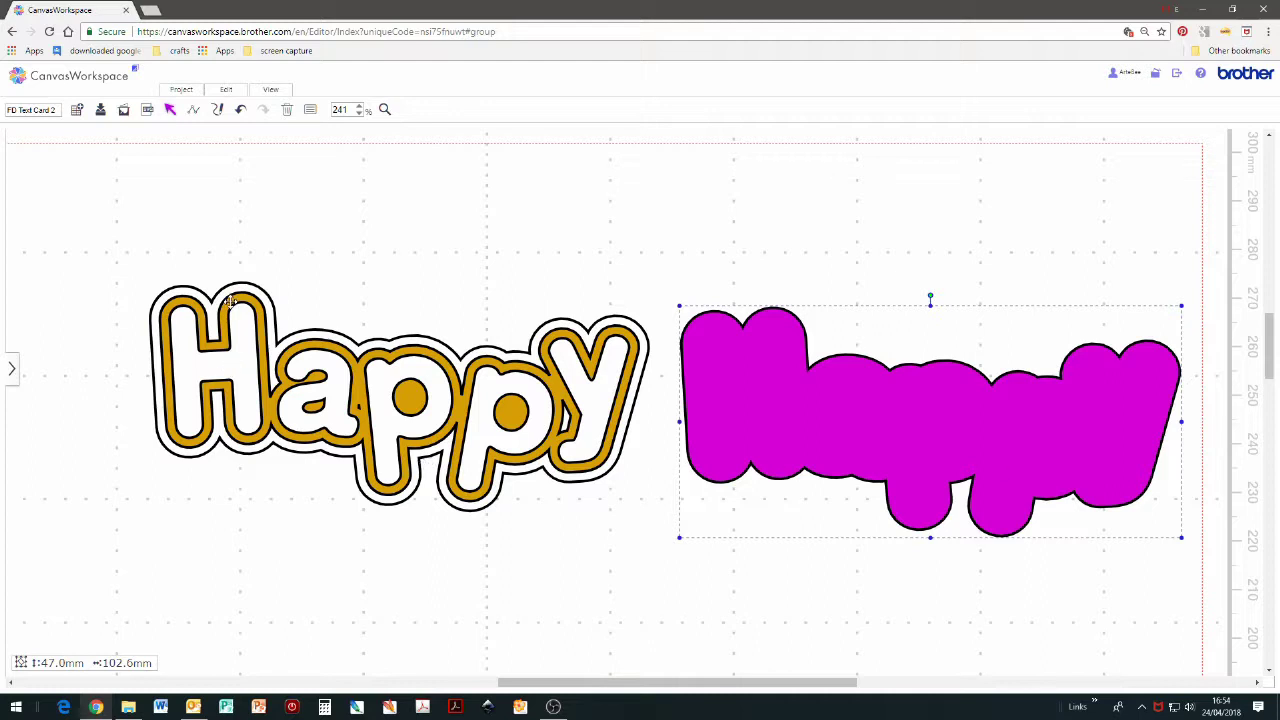
pyautogui.click(270, 90)
pyautogui.click(298, 123)
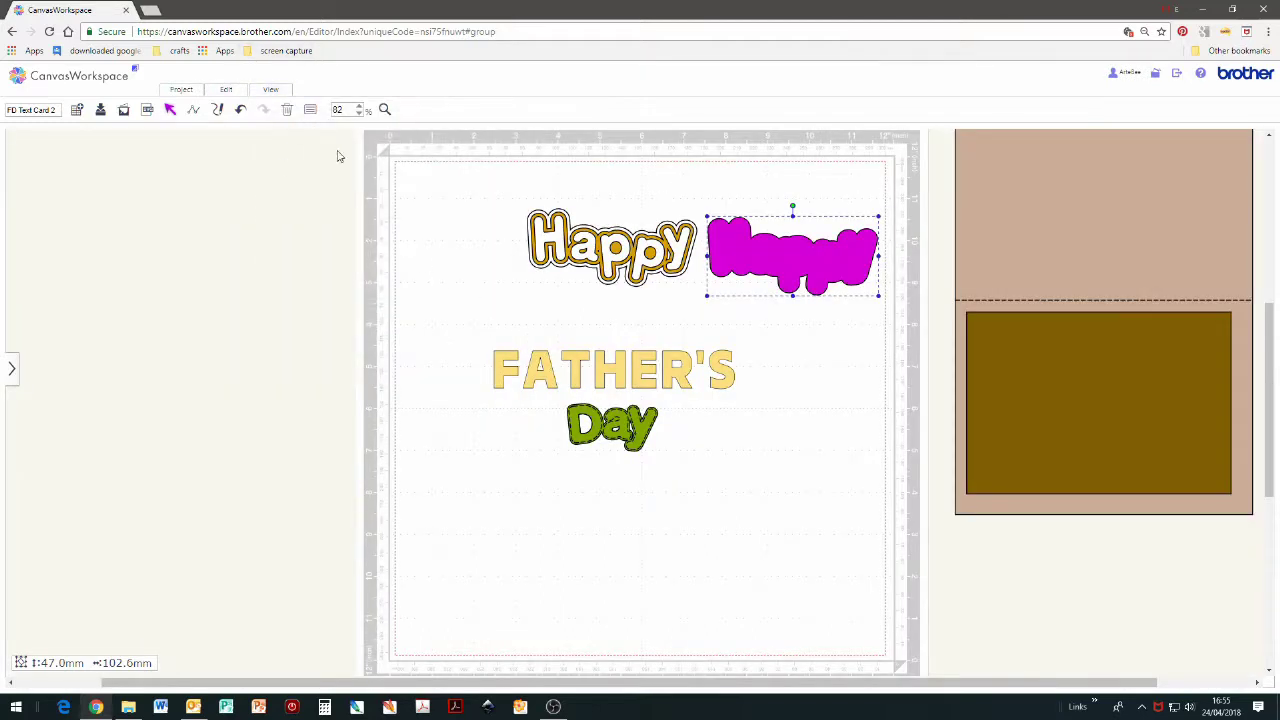
# - Examine the cutting lines alone and the drawing lines alone across the whole mat, and restore the normal display
pyautogui.click(270, 92)
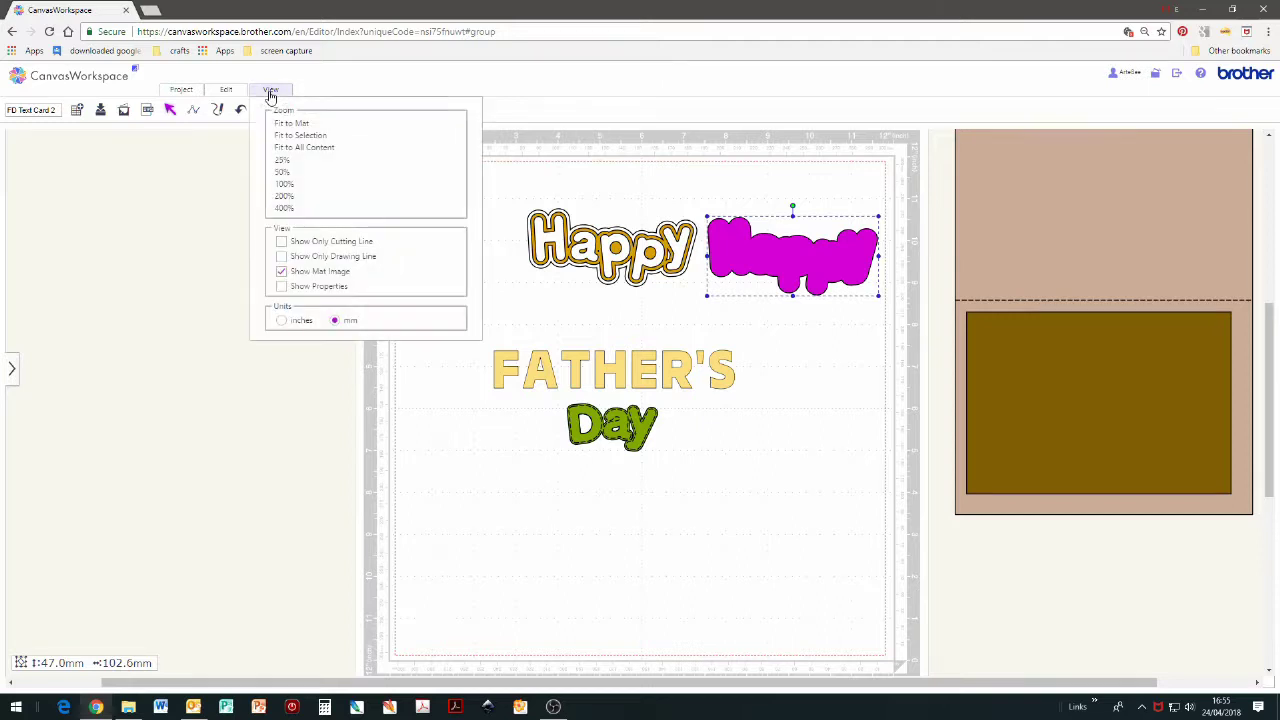
pyautogui.click(281, 243)
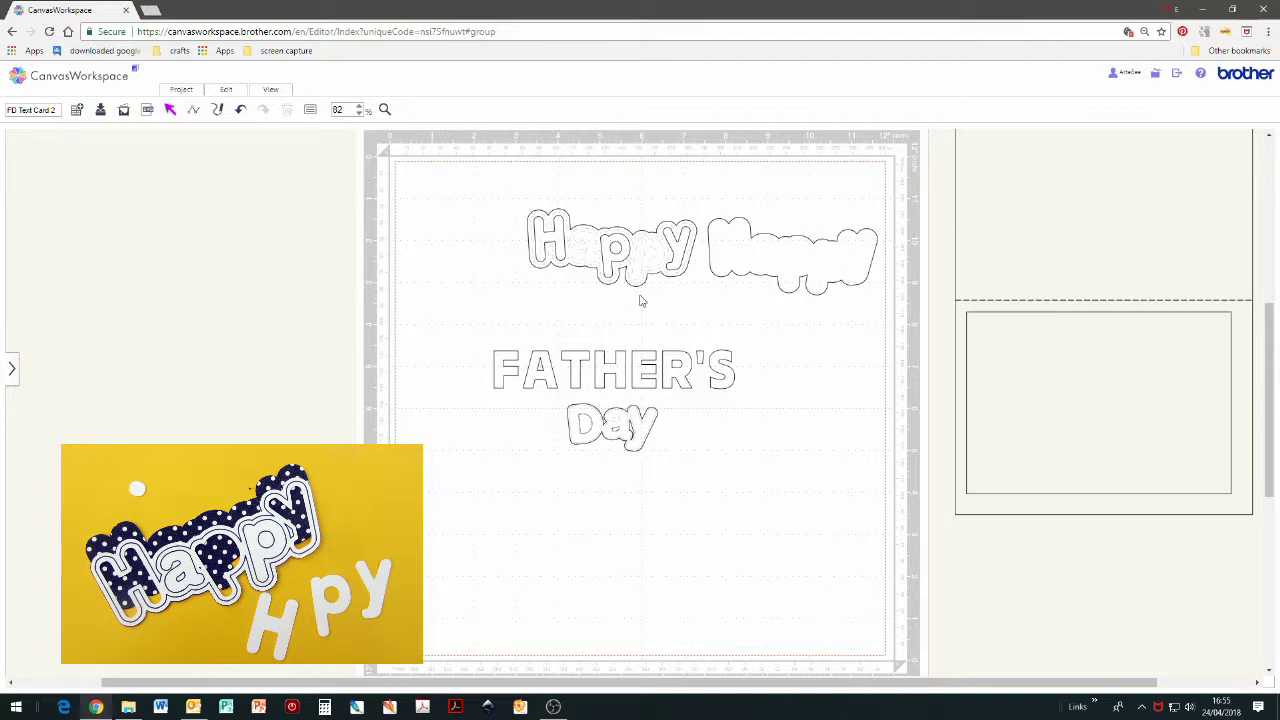
pyautogui.click(270, 92)
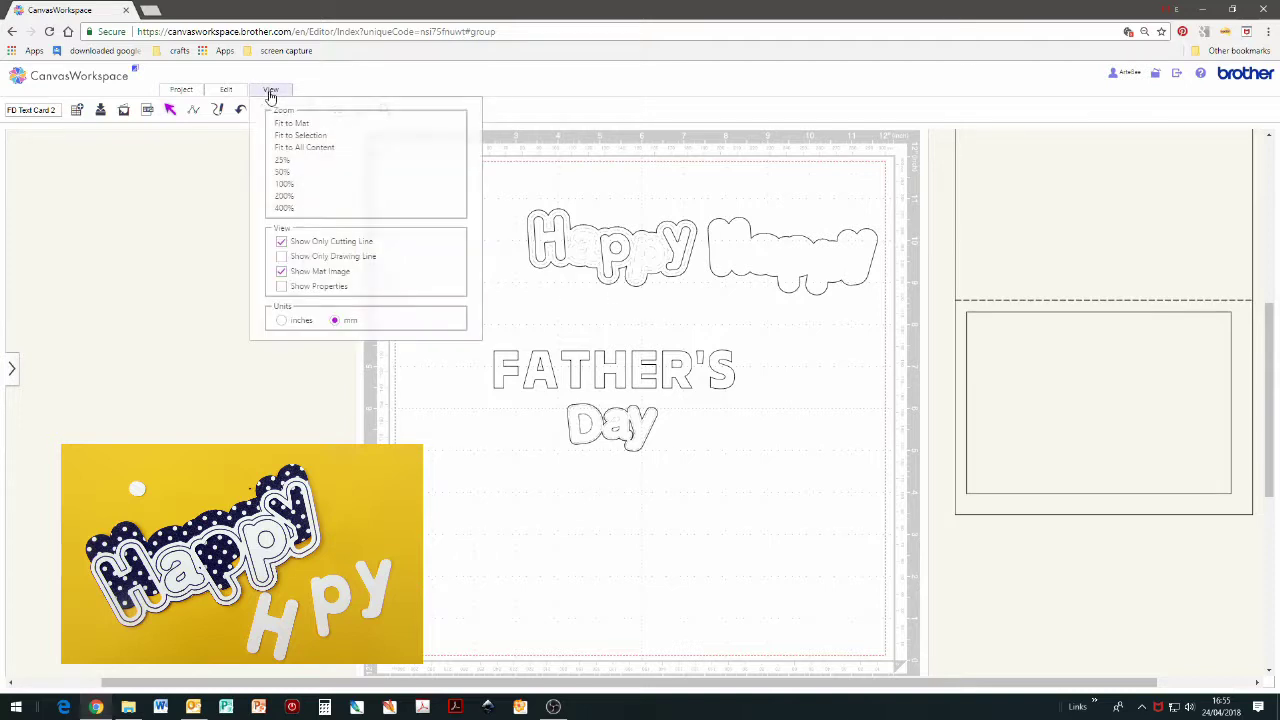
pyautogui.click(297, 259)
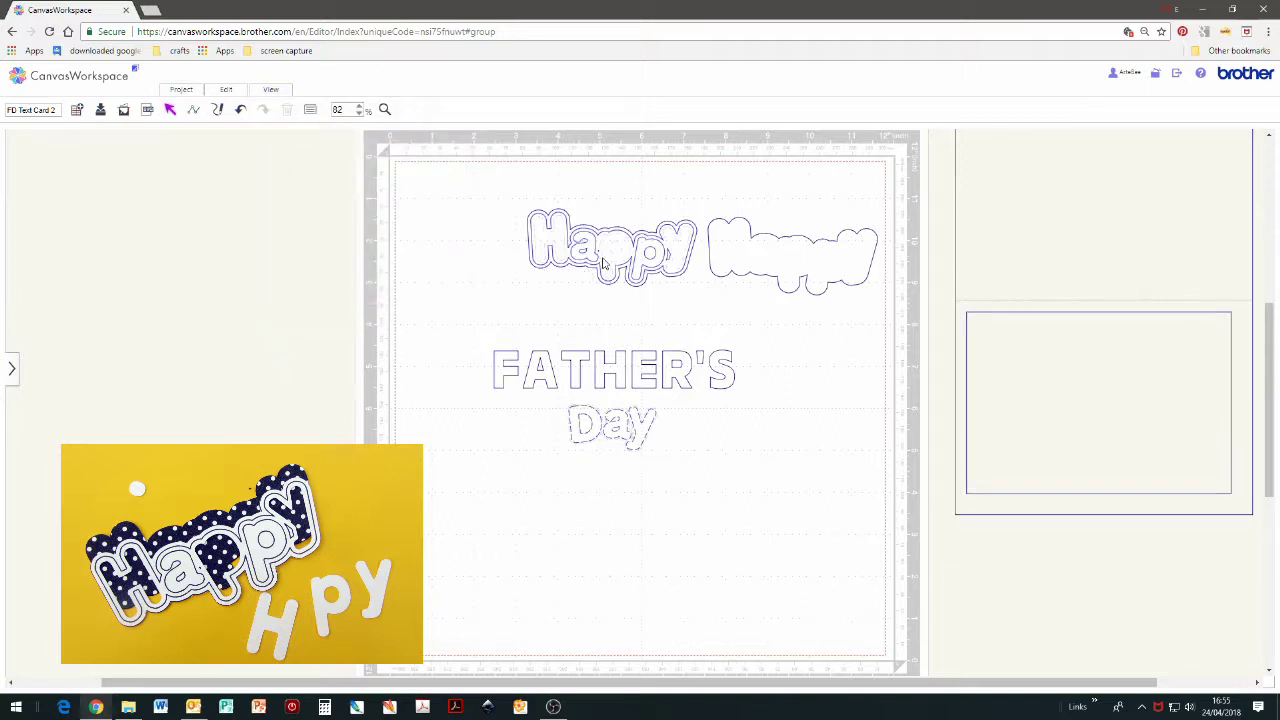
pyautogui.click(660, 267)
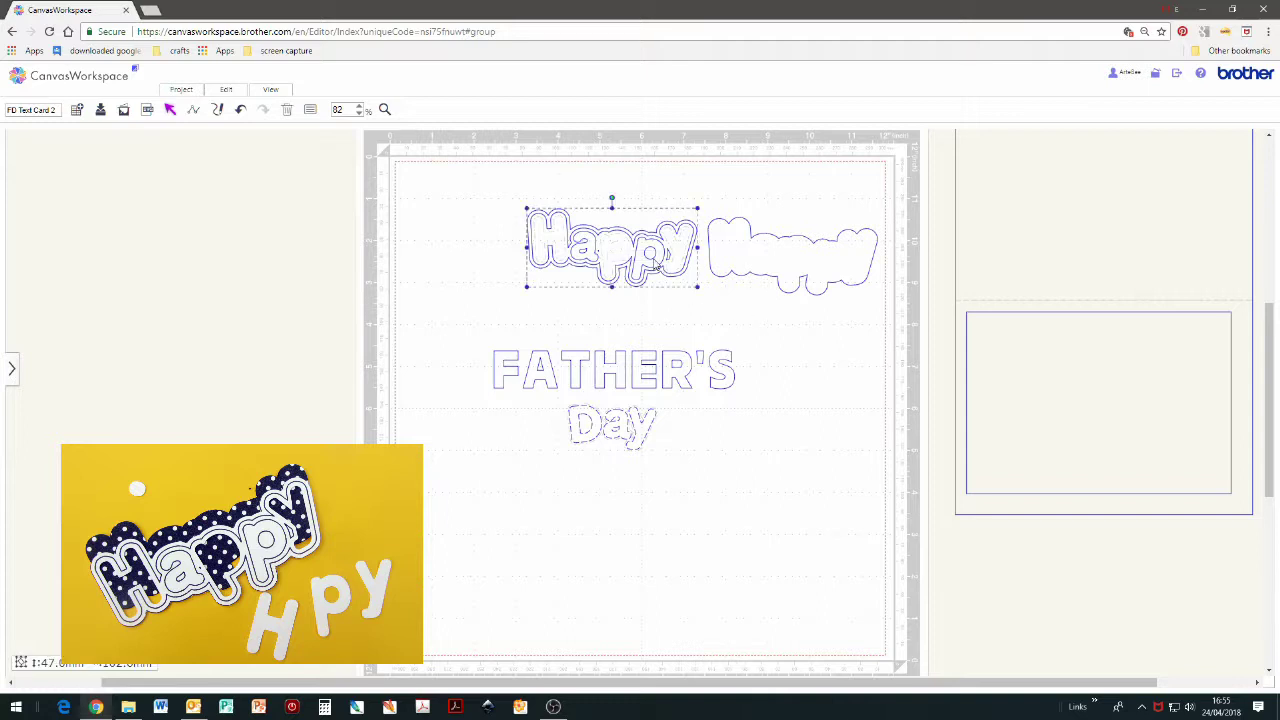
pyautogui.click(687, 318)
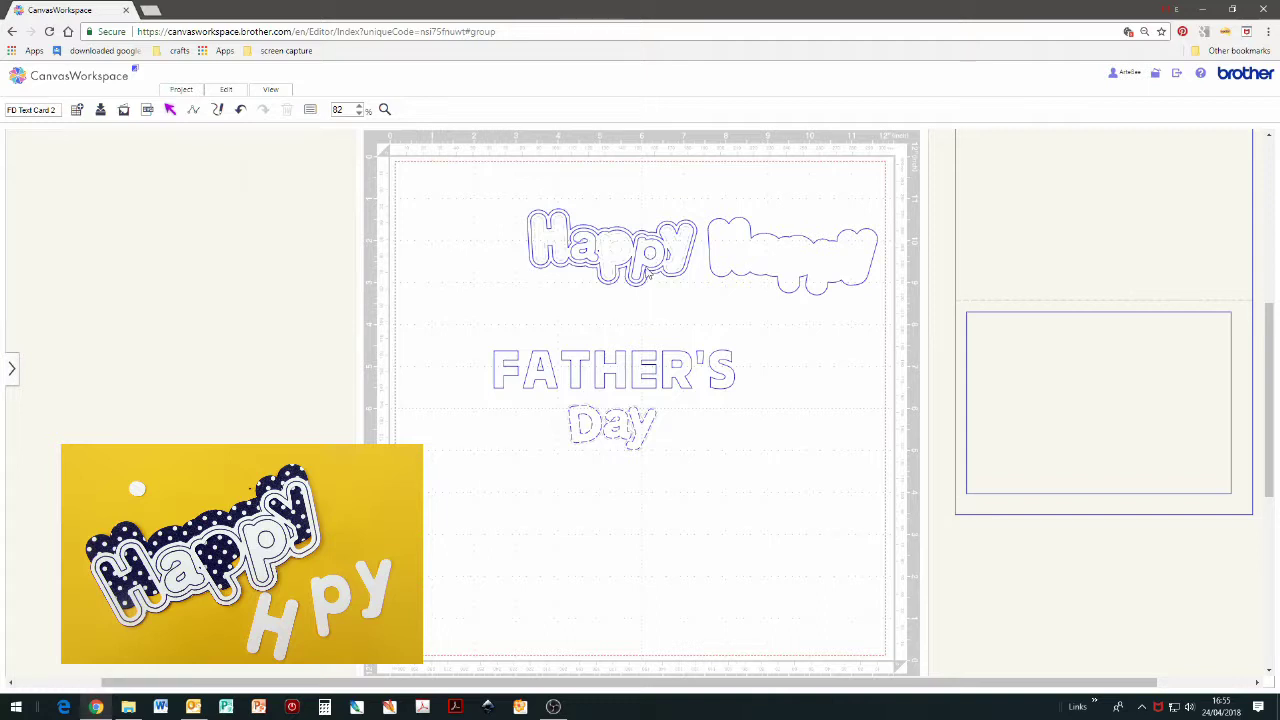
pyautogui.moveTo(690, 277); pyautogui.dragTo(614, 278)
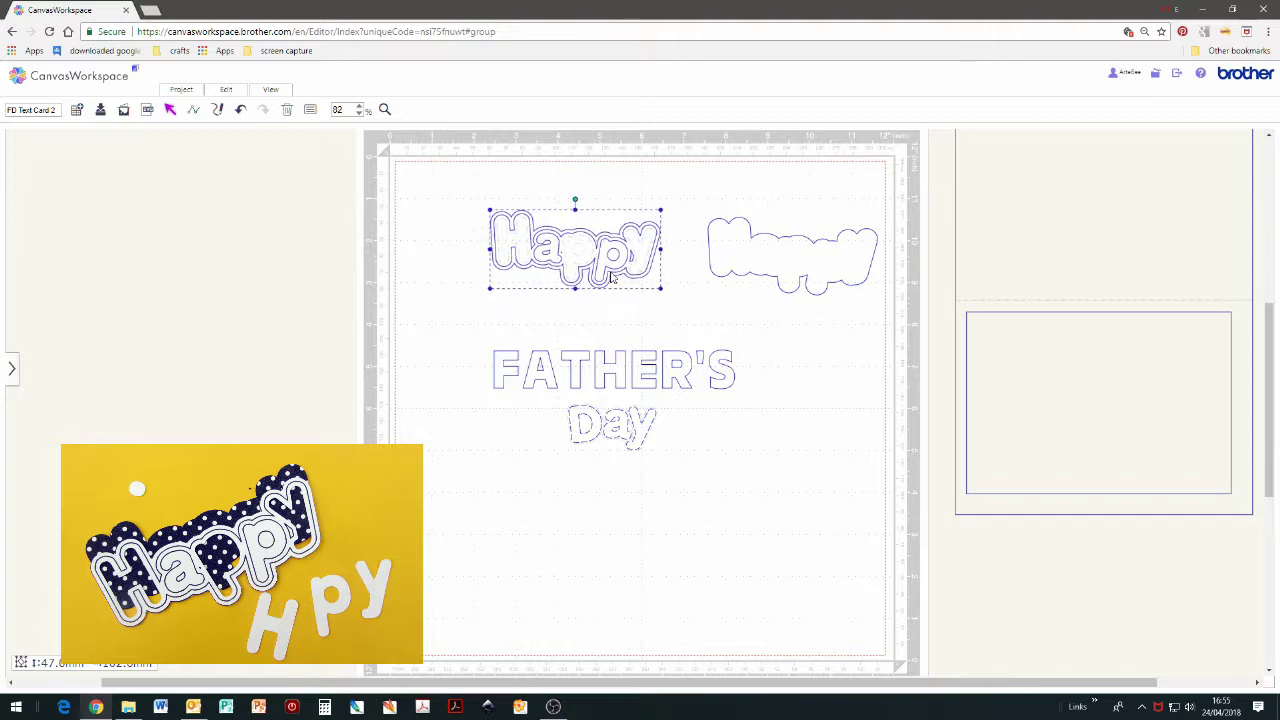
pyautogui.click(273, 92)
pyautogui.click(281, 256)
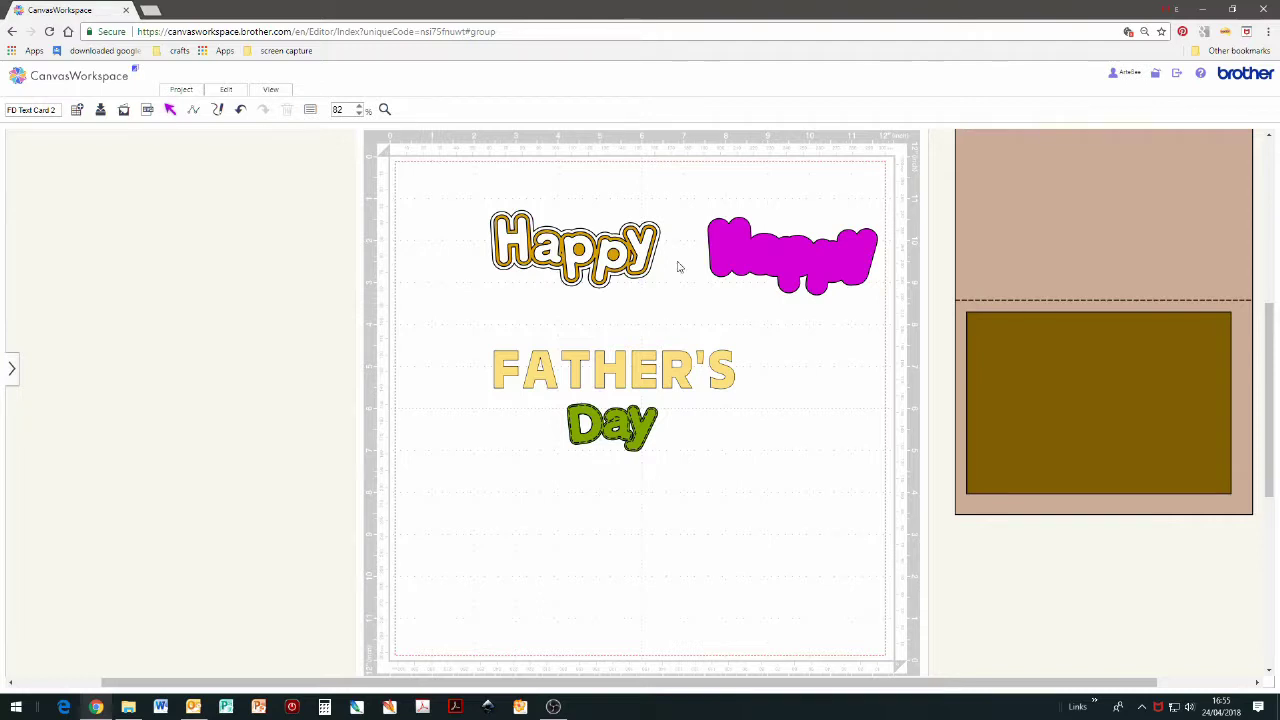
# - Stack the word pieces along the mat's right side, from top to bottom: FATHER'S, Day, the magenta backing and the grouped Happy
pyautogui.moveTo(586, 257); pyautogui.dragTo(803, 648)
pyautogui.moveTo(793, 276); pyautogui.dragTo(790, 539)
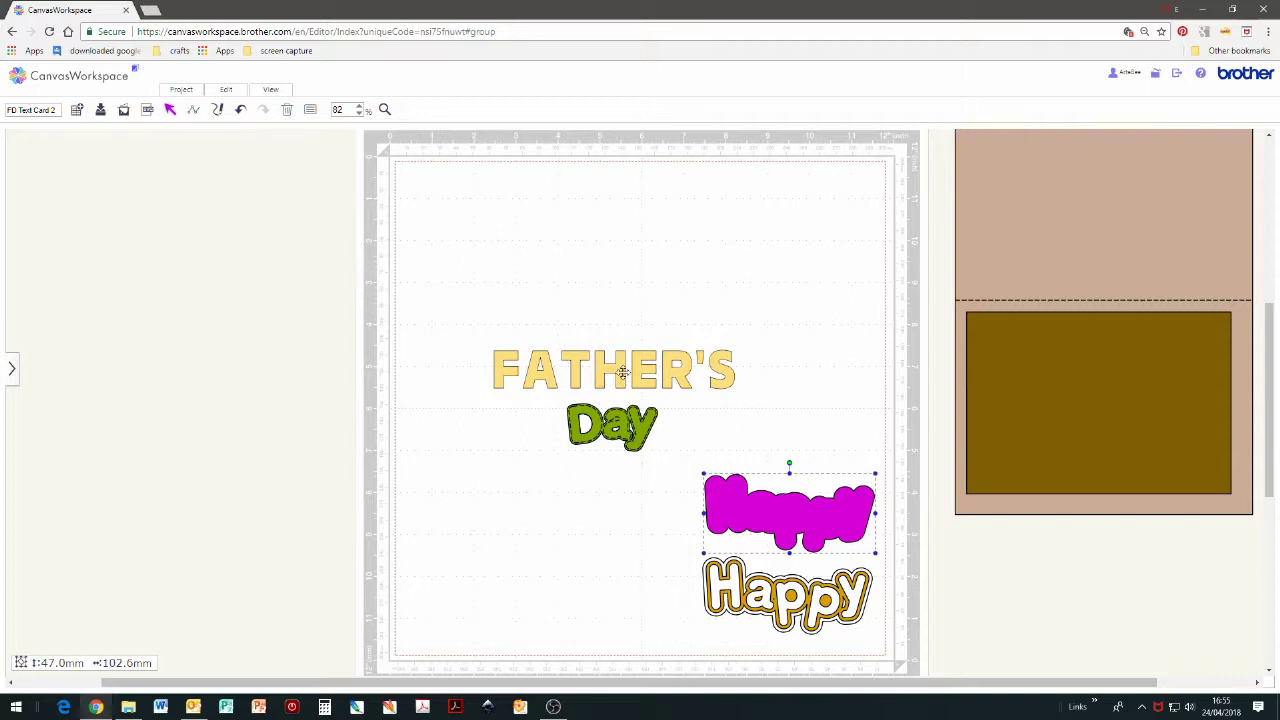
pyautogui.moveTo(628, 426); pyautogui.dragTo(808, 431)
pyautogui.moveTo(641, 366); pyautogui.dragTo(788, 350)
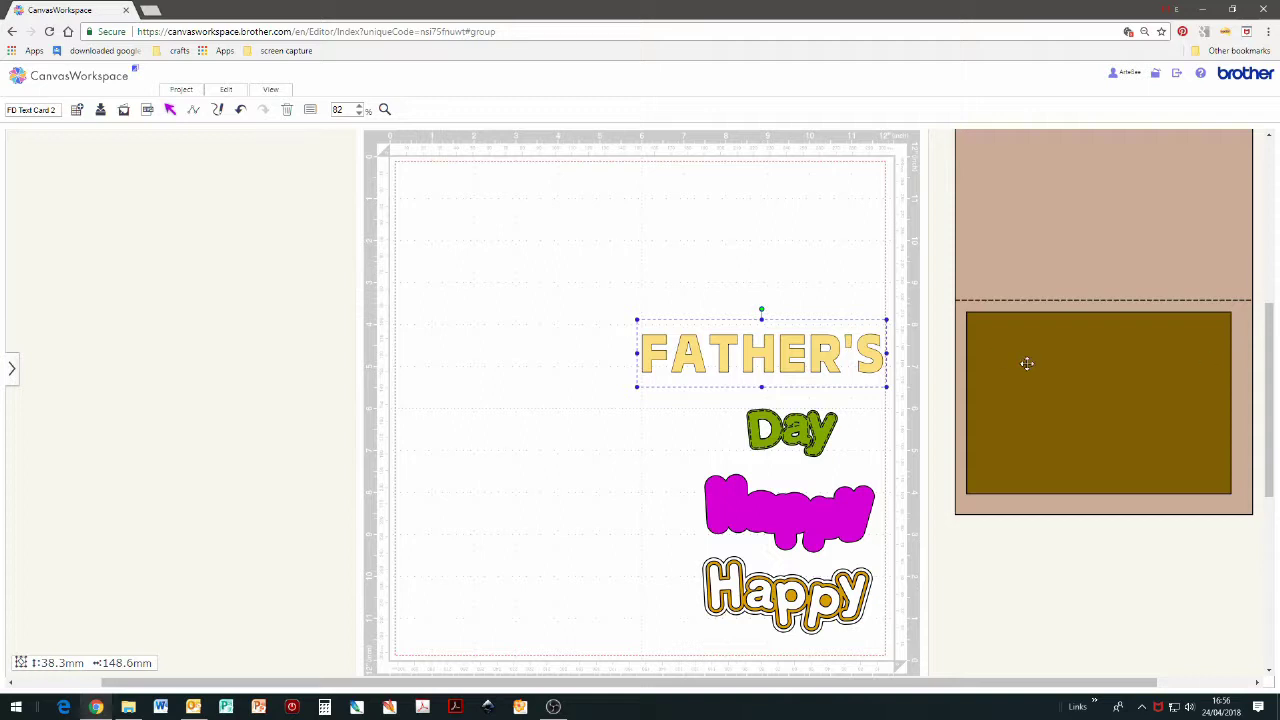
# - Move the card base together with its brown panel onto the left part of the mat
pyautogui.click(1034, 300)
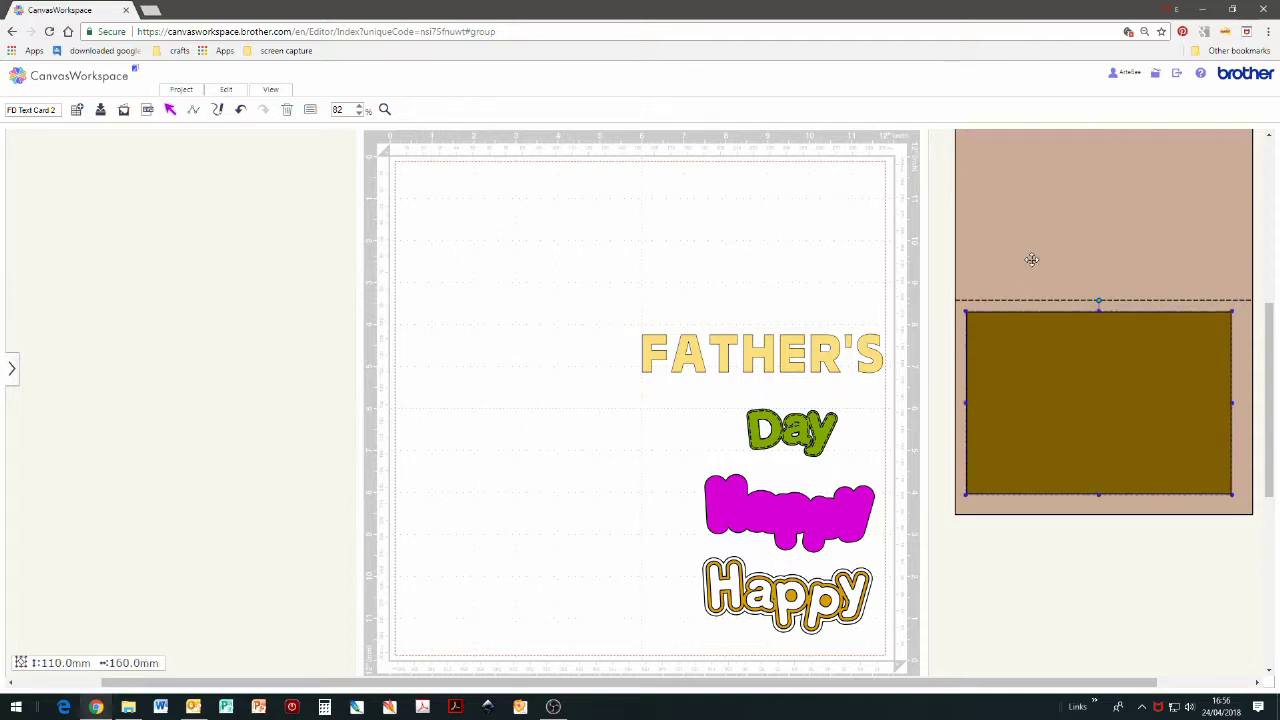
pyautogui.click(1031, 259)
pyautogui.moveTo(1031, 259); pyautogui.dragTo(484, 355)
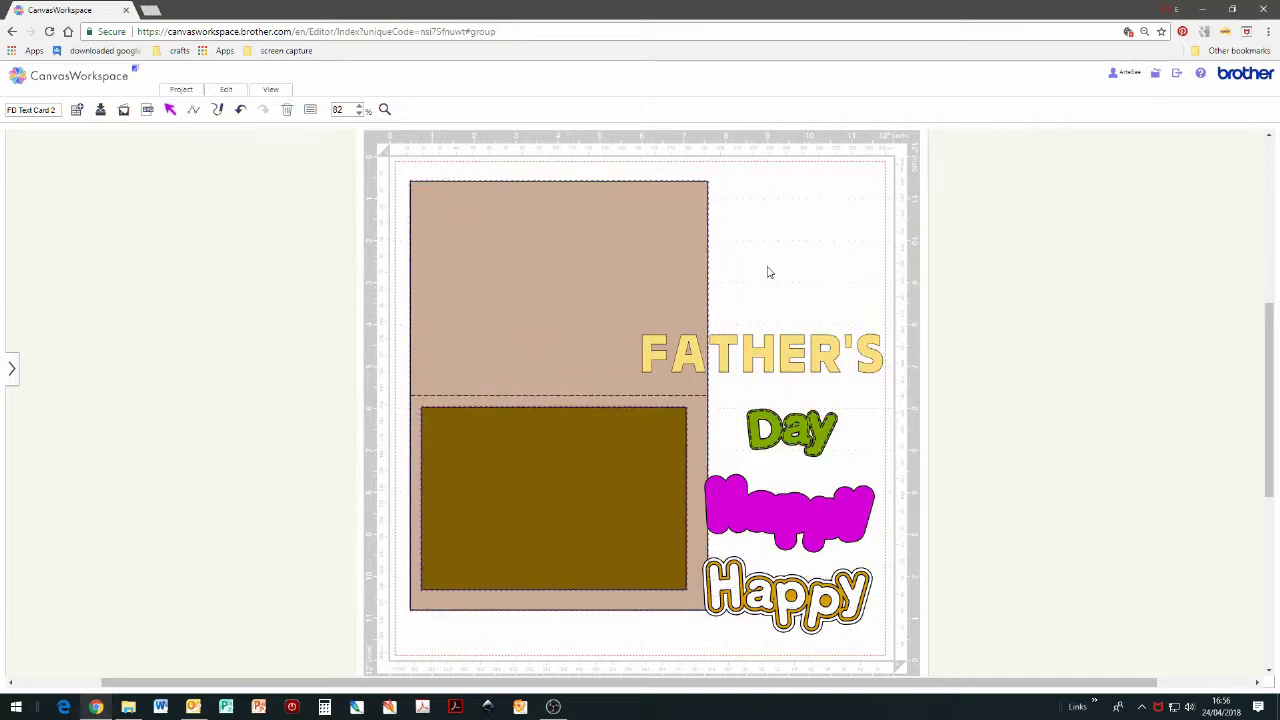
# - Shift the grouped Happy slightly right and down off the card base's edge, and move Day slightly left and down
pyautogui.click(769, 272)
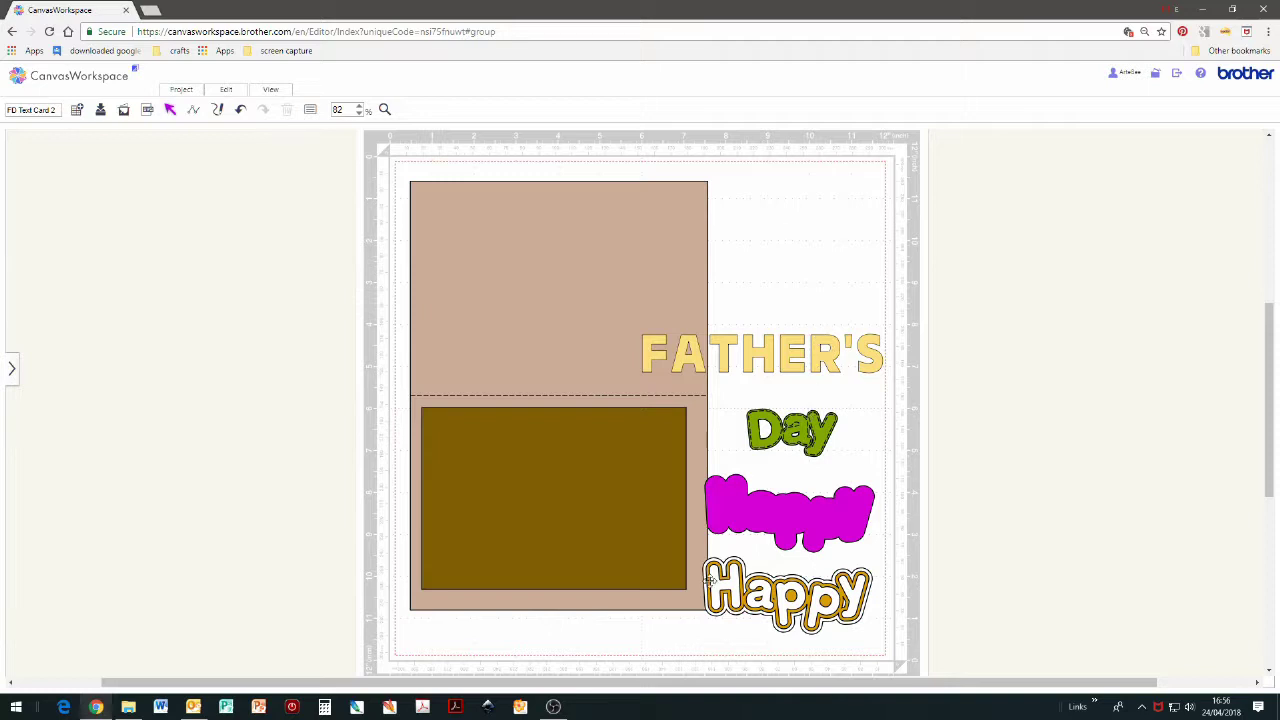
pyautogui.click(757, 593)
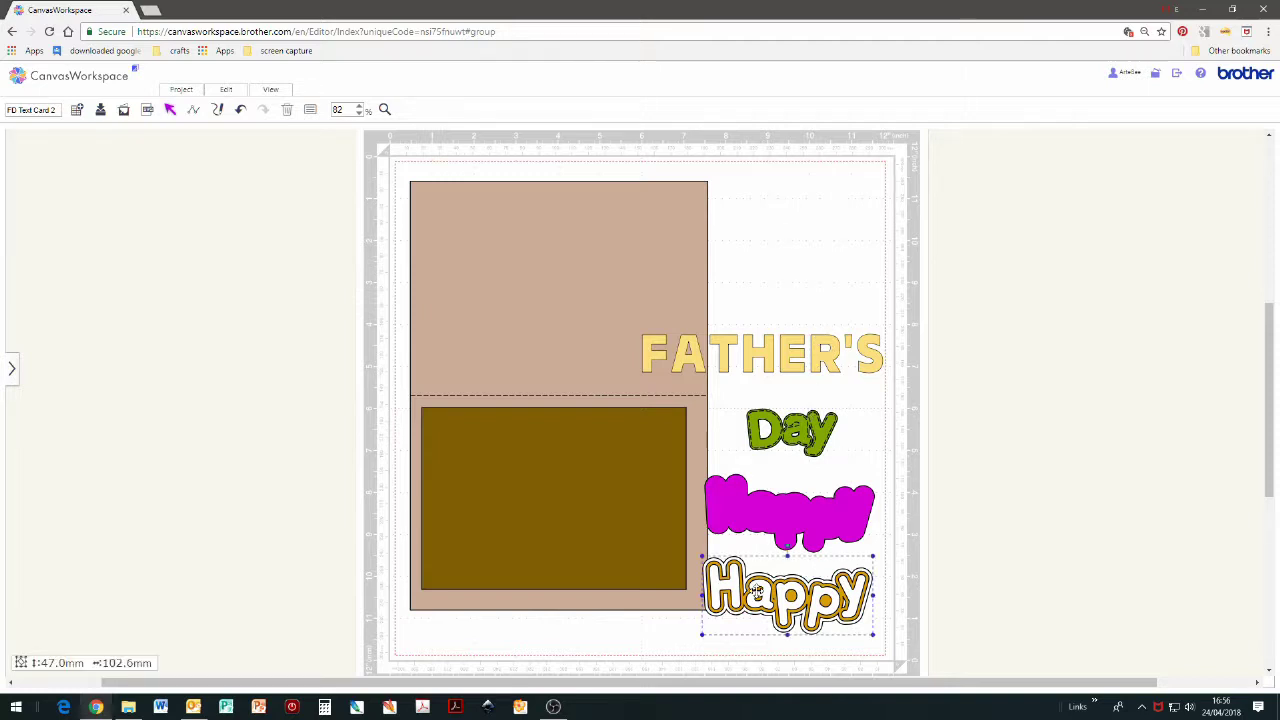
pyautogui.moveTo(757, 593); pyautogui.dragTo(824, 604)
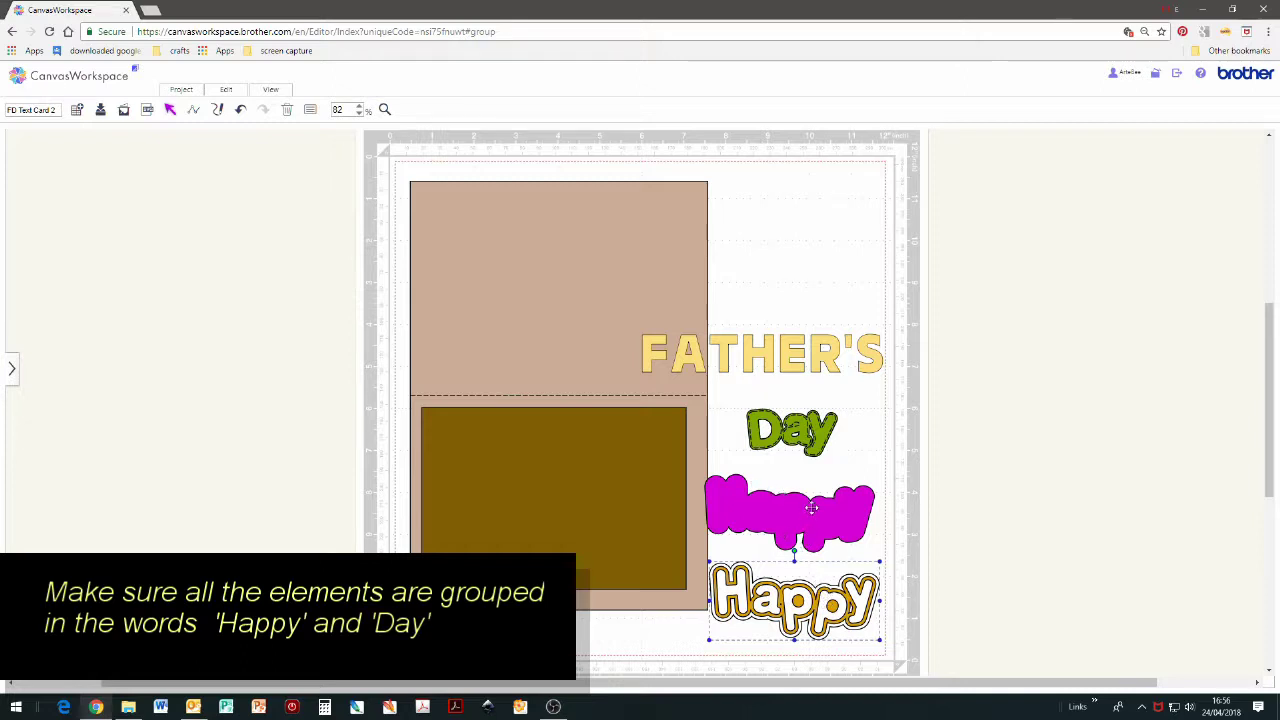
pyautogui.moveTo(762, 430)
pyautogui.mouseDown()
pyautogui.moveTo(720, 431)
pyautogui.moveTo(750, 433)
pyautogui.mouseUp()
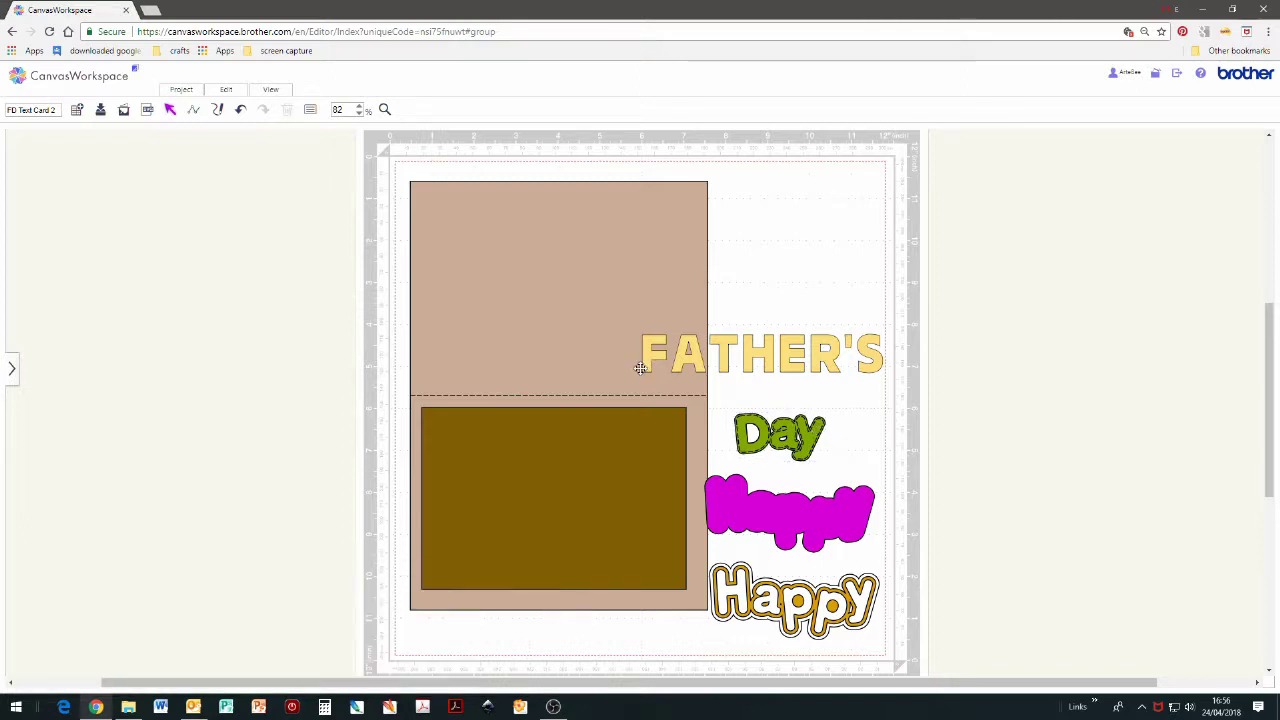
# - Save the finished card project
pyautogui.click(100, 110)
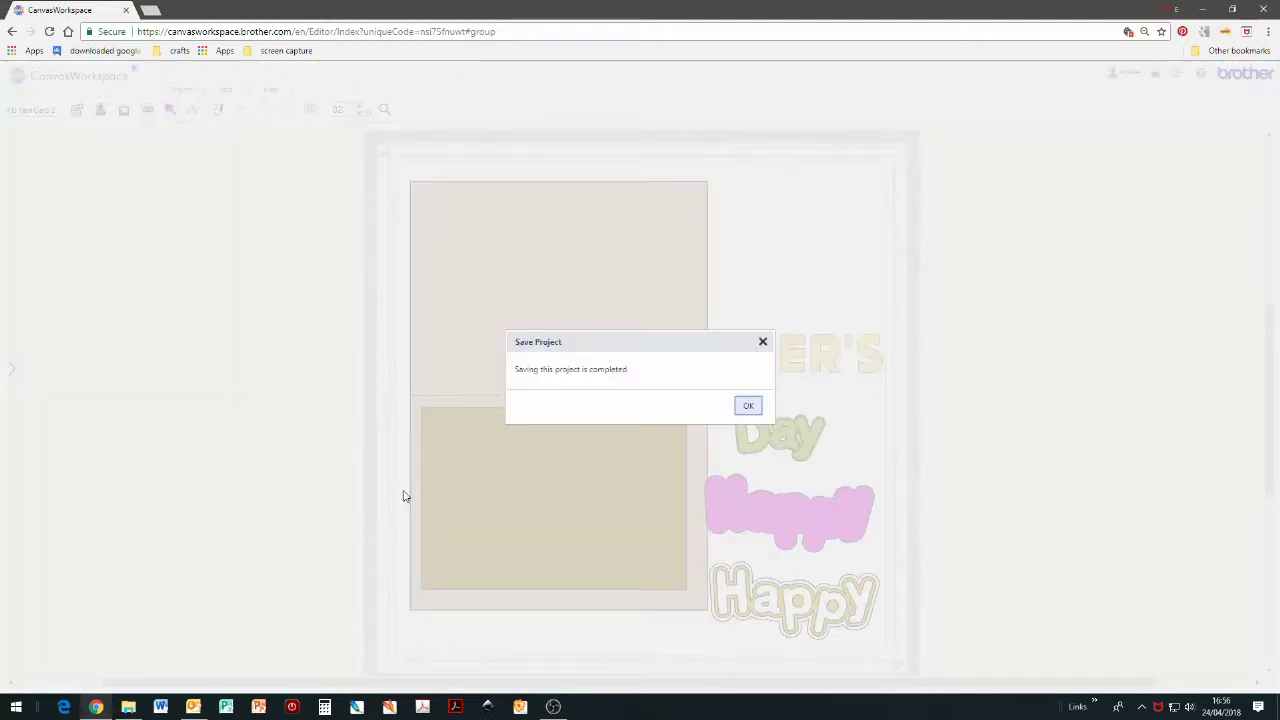
pyautogui.click(750, 407)
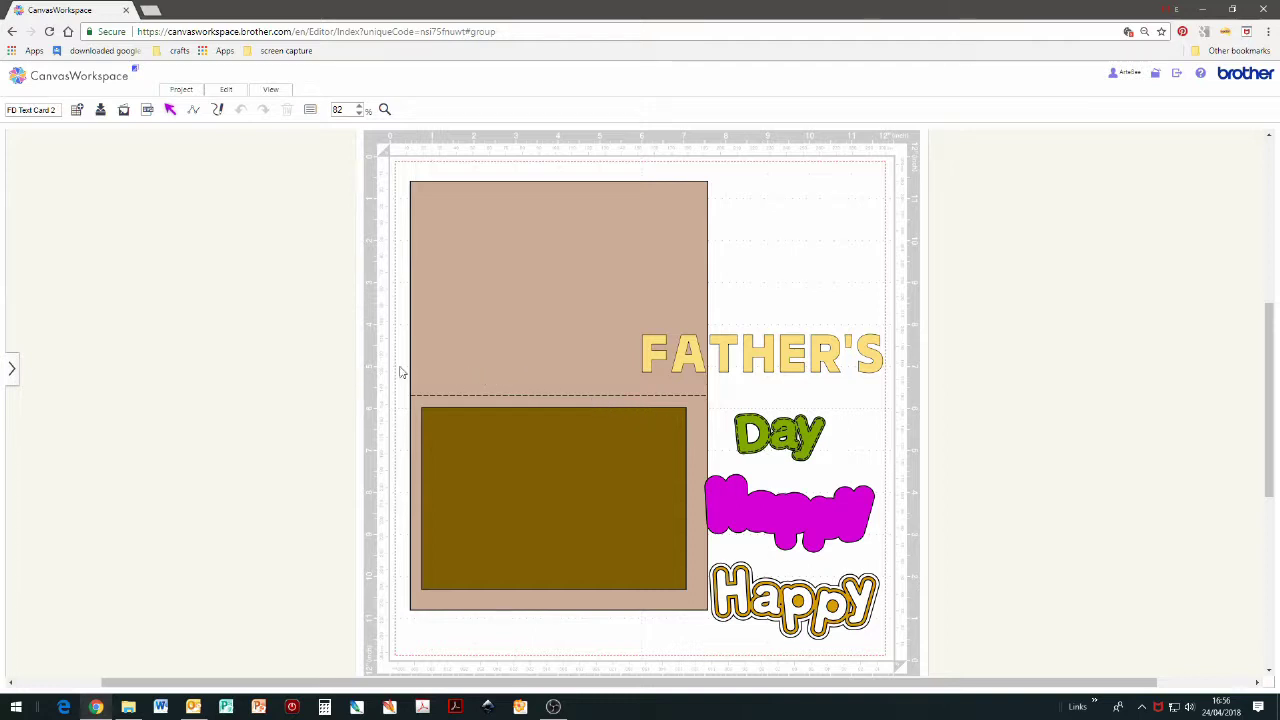
# - Review the project's file transfer methods, including the Download to PC link options and ScanNCut Transfer, without transferring the file
pyautogui.click(12, 369)
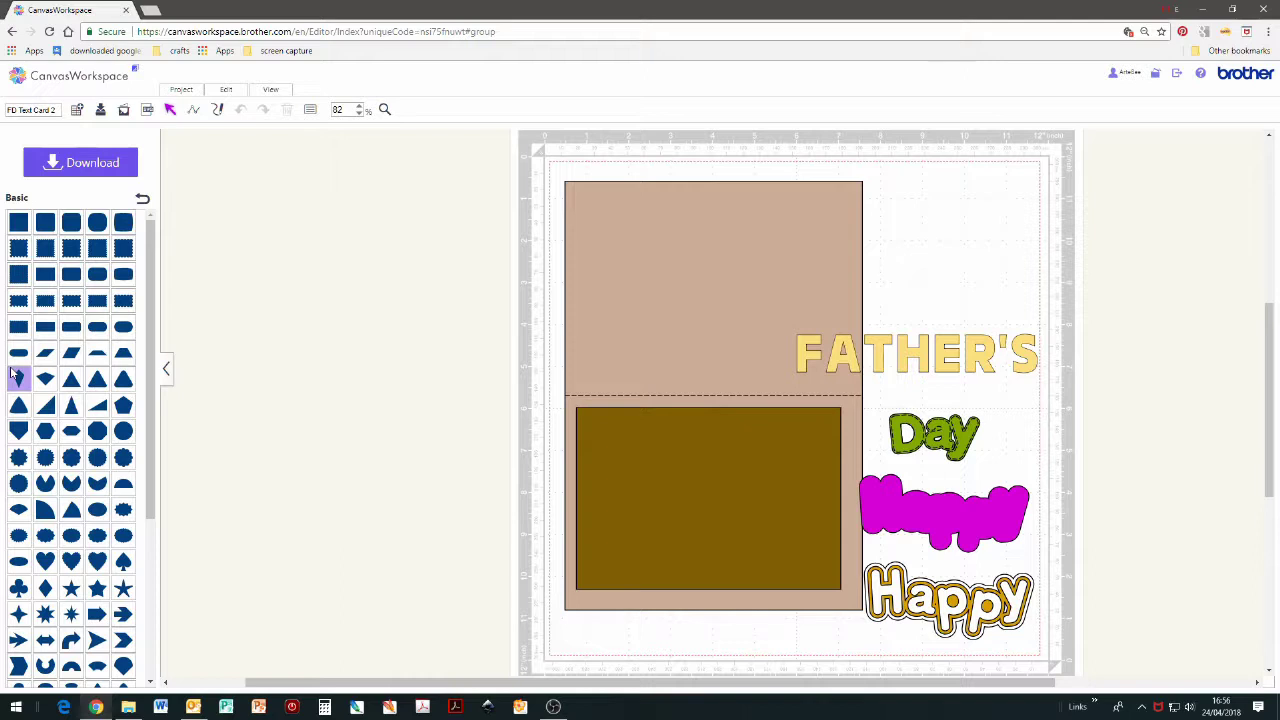
pyautogui.click(100, 163)
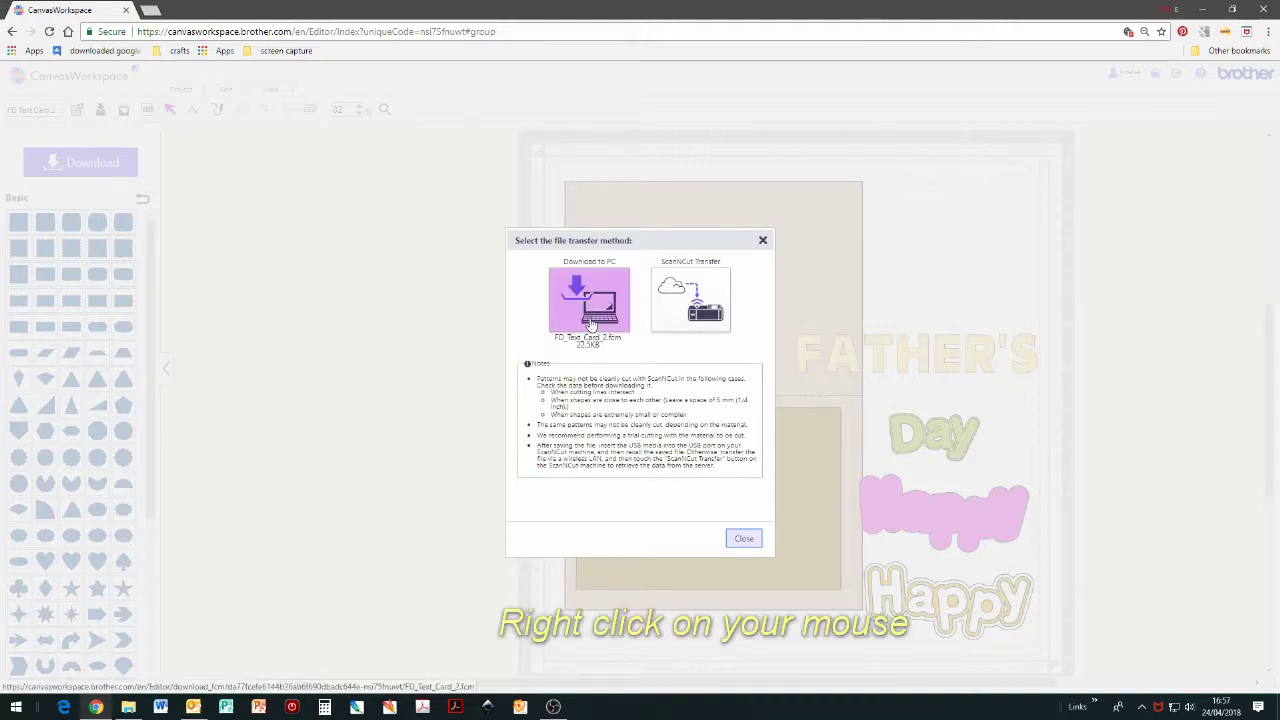
pyautogui.rightClick(590, 323)
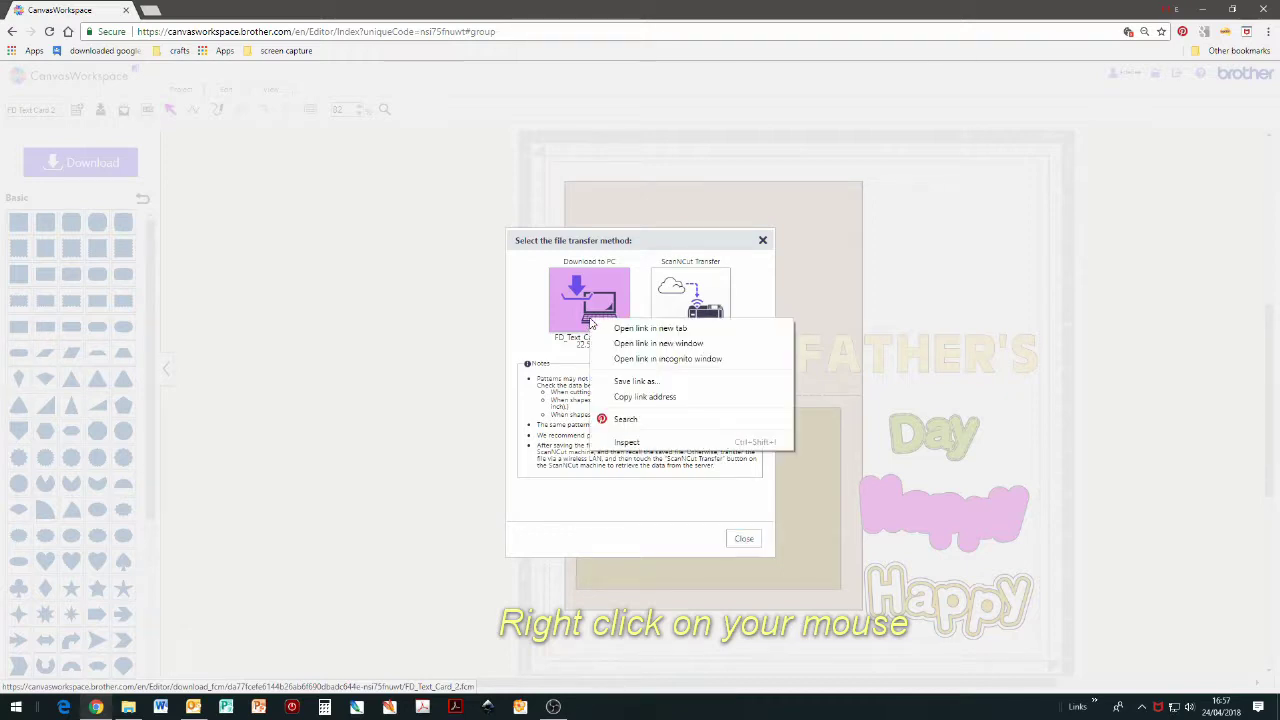
pyautogui.click(534, 338)
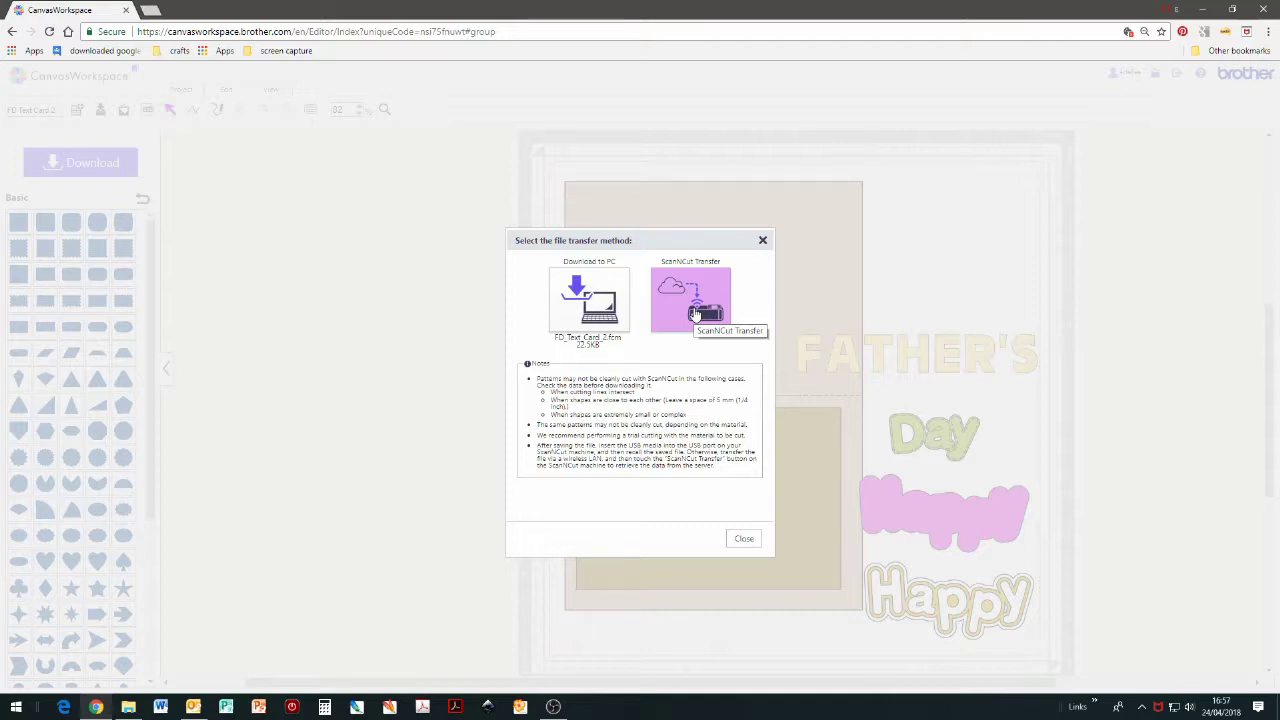
pyautogui.click(748, 538)
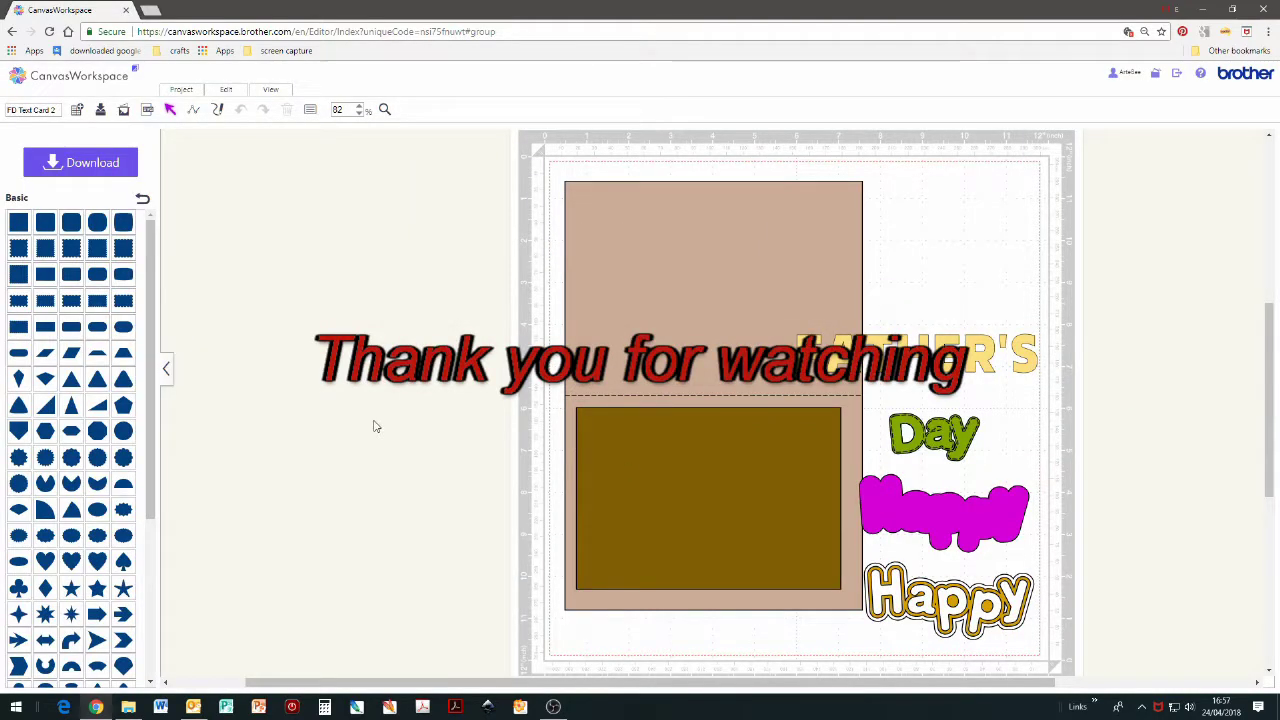